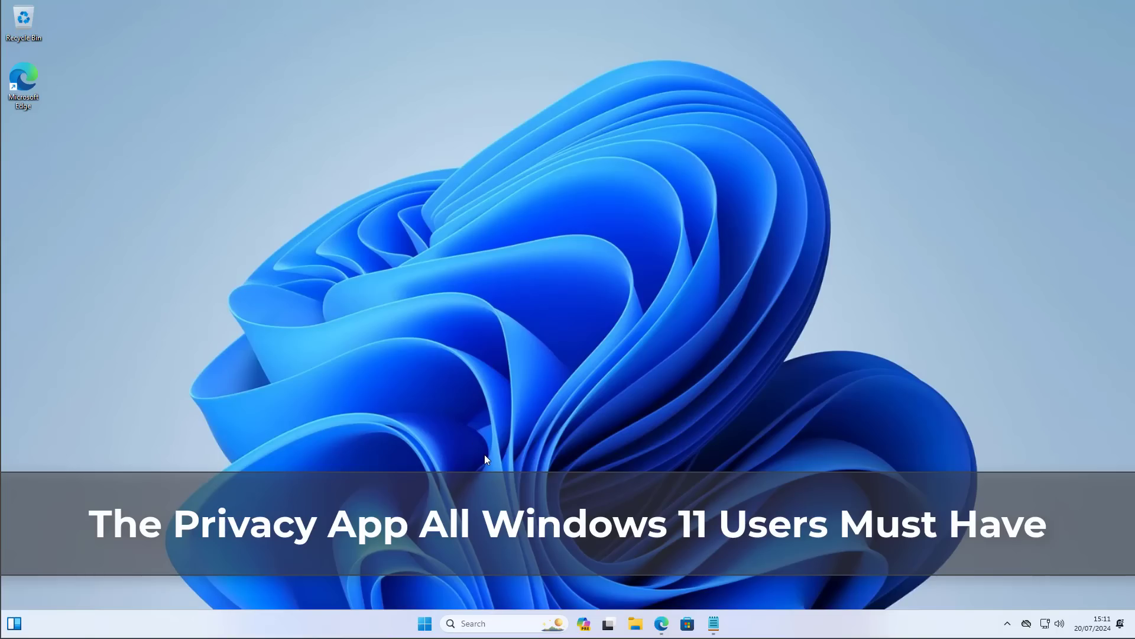
- Review the Privacy & security page in a maximized Windows Settings window
click(424, 623)
click(710, 275)
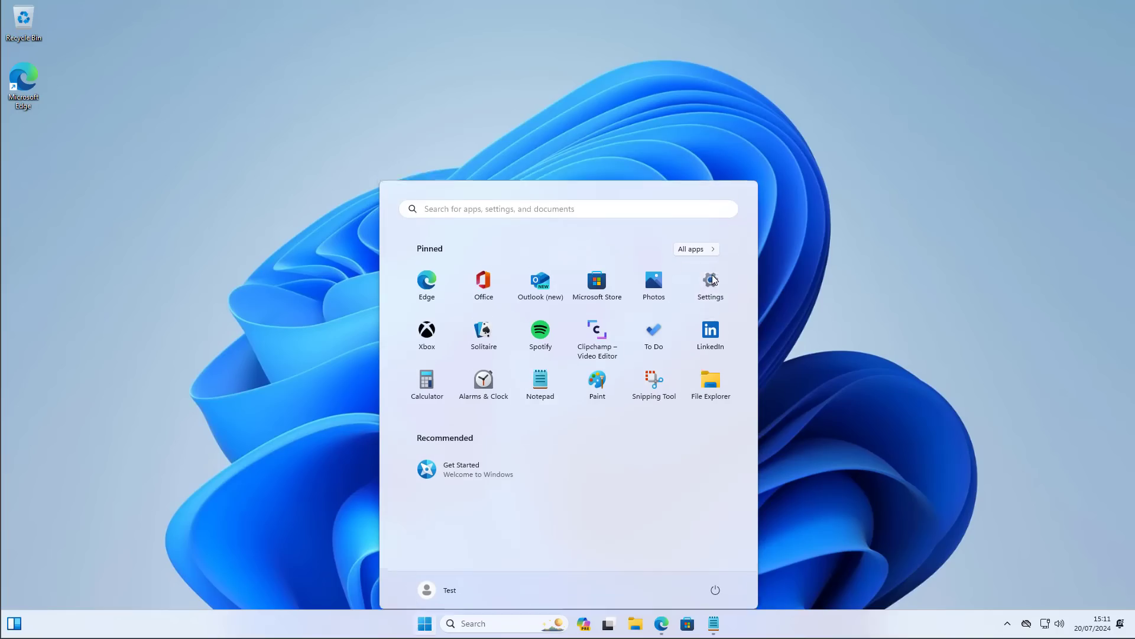
click(531, 46)
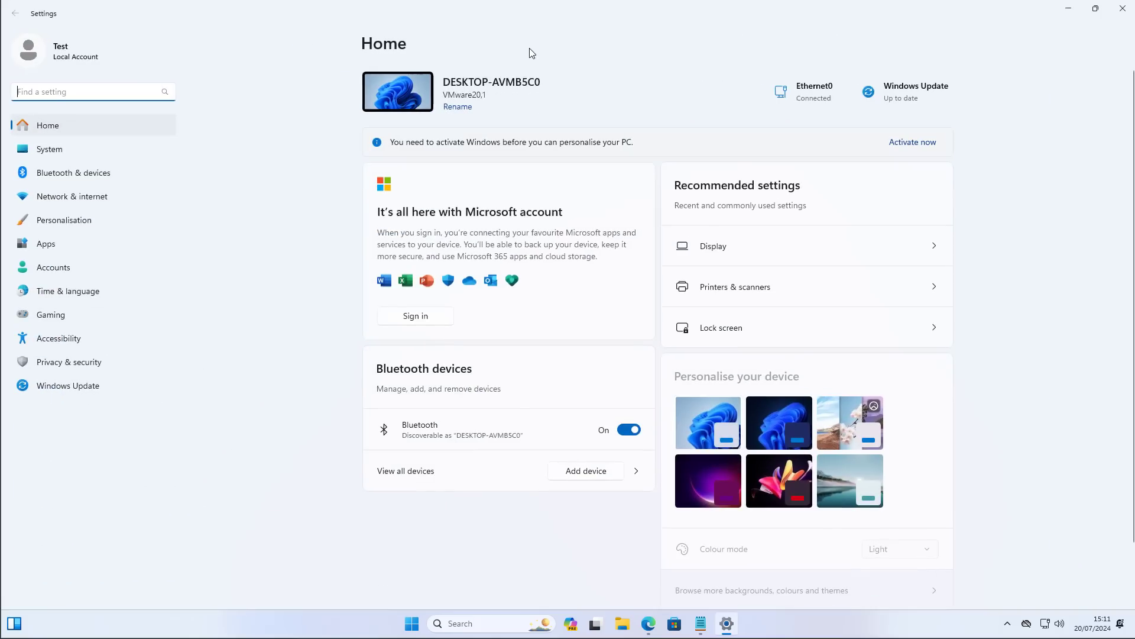
click(40, 365)
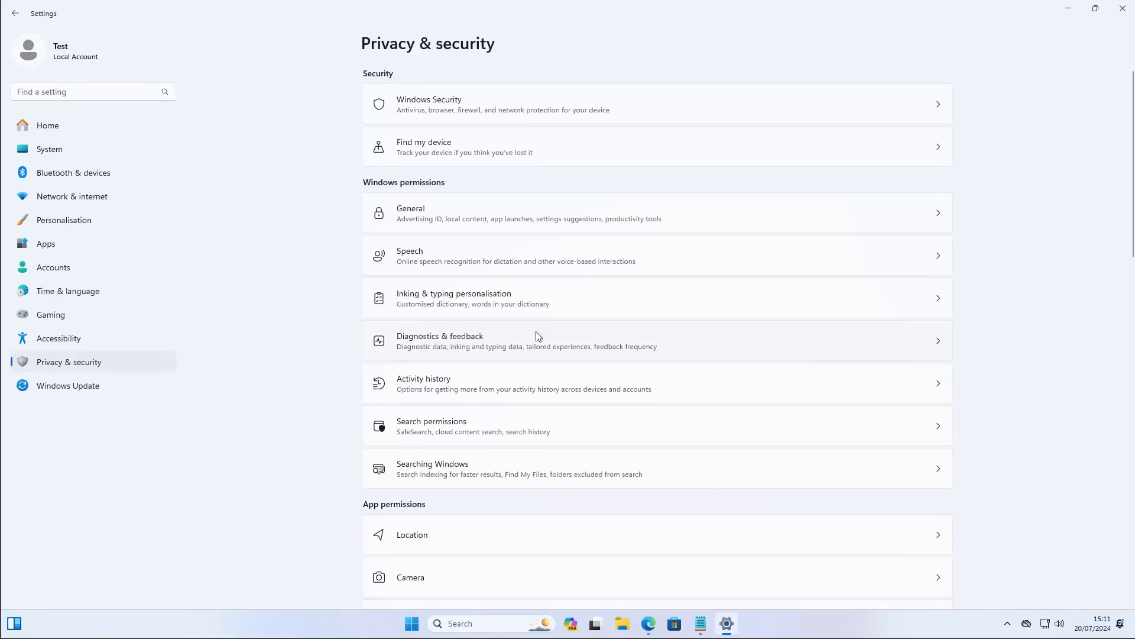
scroll(543, 334, down, 5)
scroll(544, 335, down, 3)
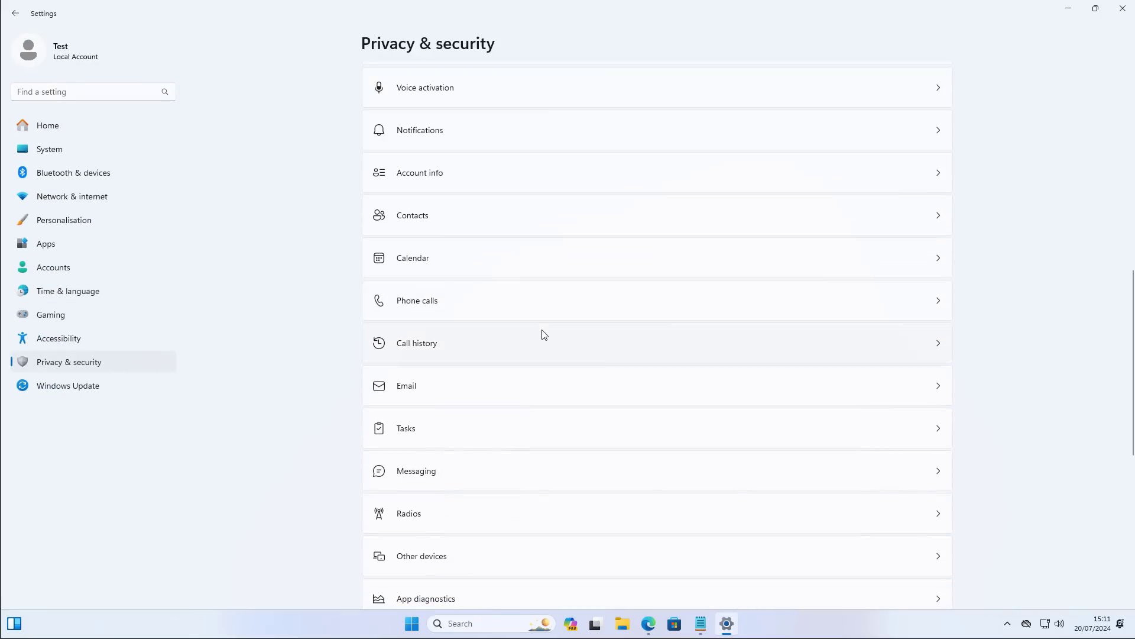
scroll(543, 334, up, 10)
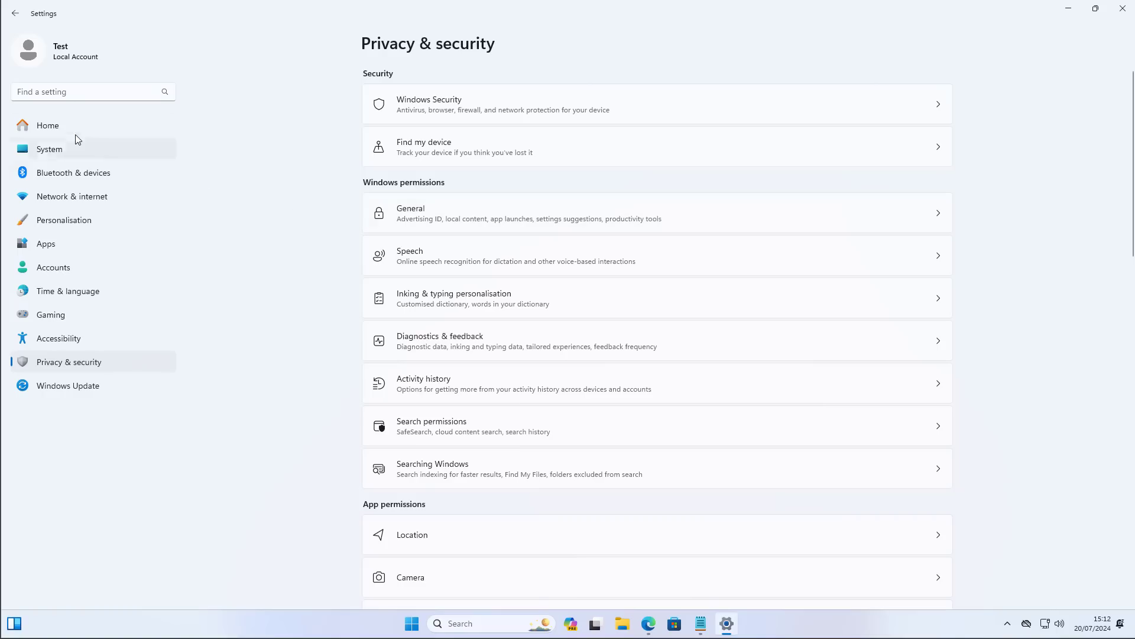
click(1128, 9)
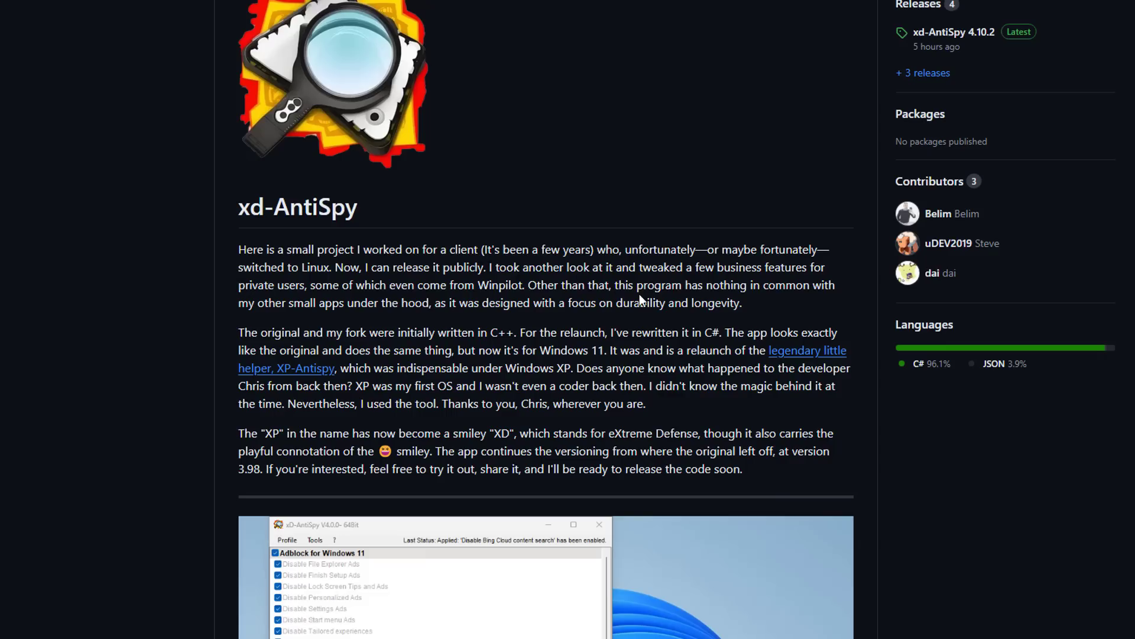
- Open the latest xd-AntiSpy 4.10.2 release page and scroll down to its Assets list
scroll(640, 293, down, 3)
scroll(547, 319, up, 9)
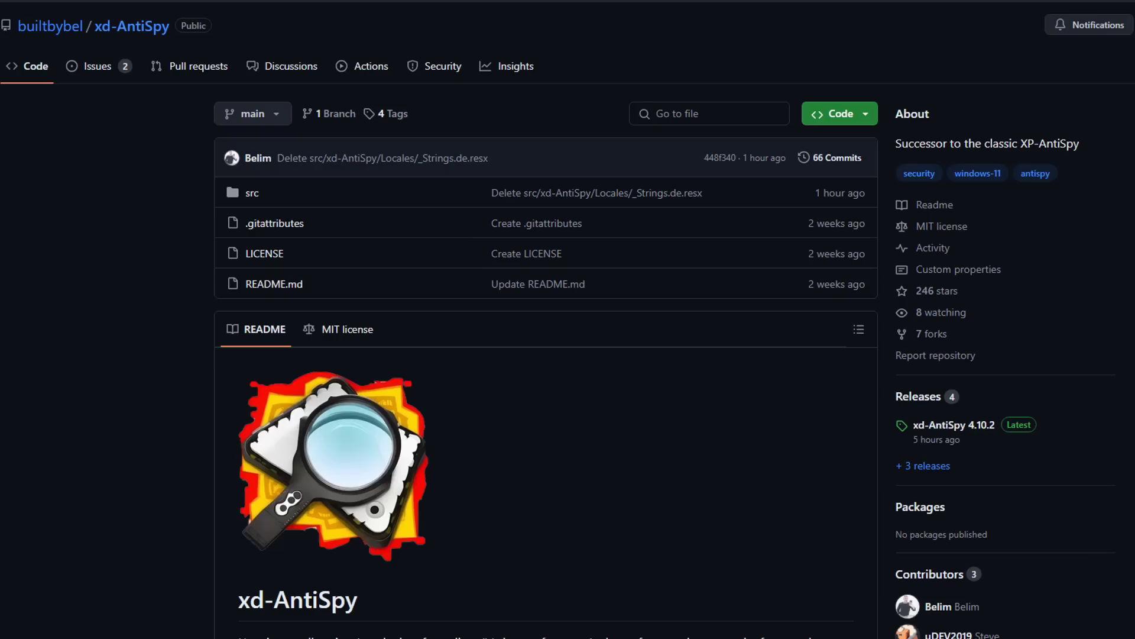
click(1025, 434)
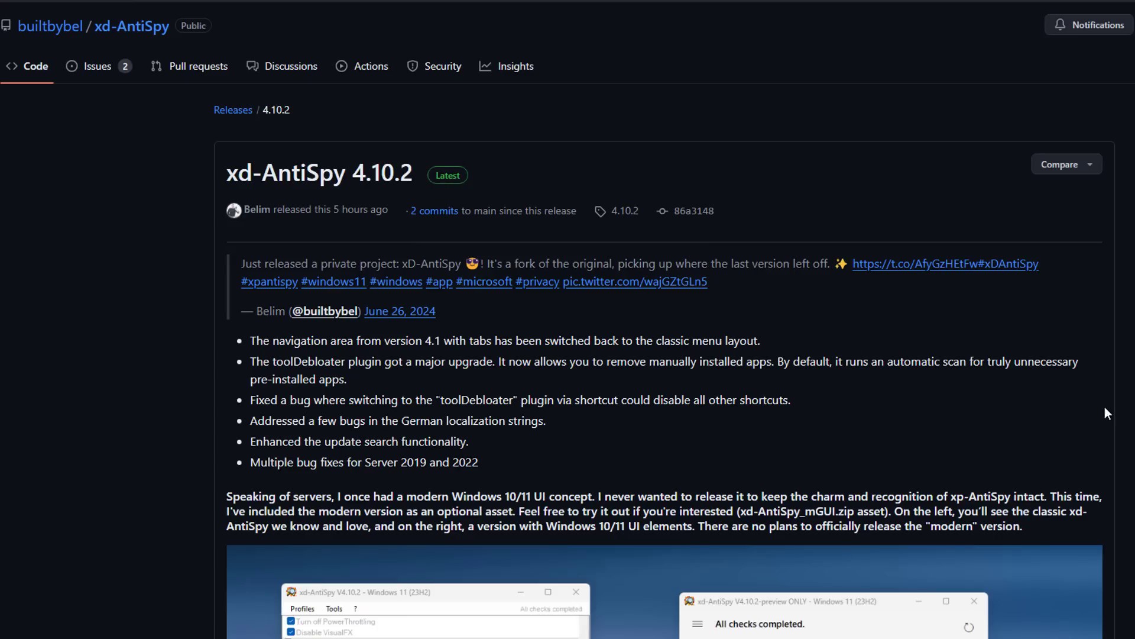
scroll(1105, 407, down, 5)
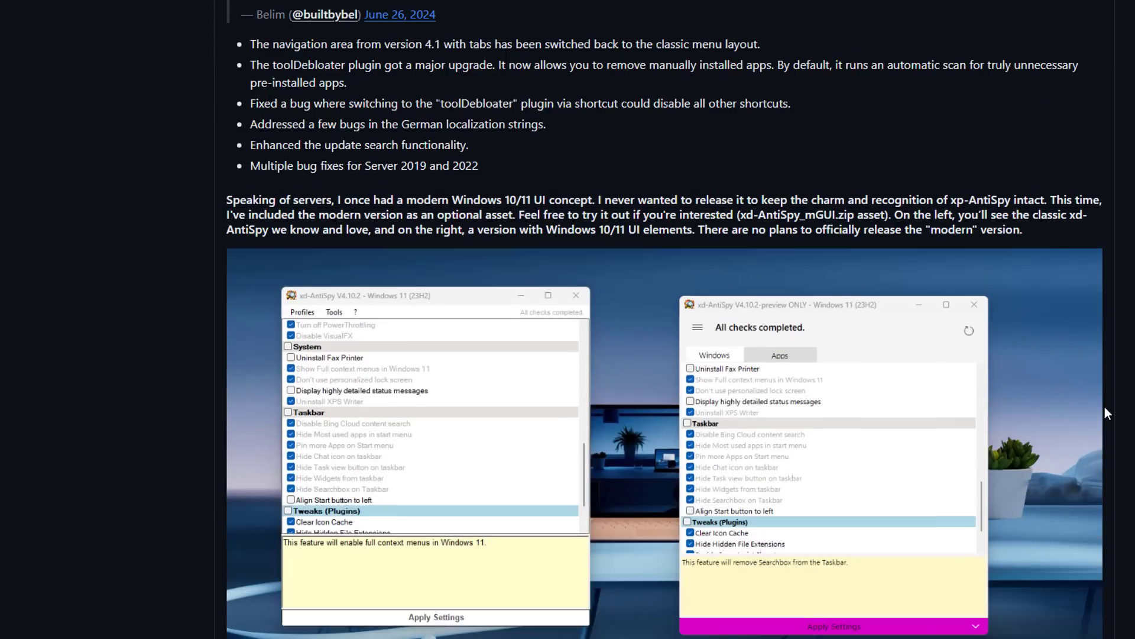
scroll(1103, 406, down, 5)
scroll(1102, 406, down, 3)
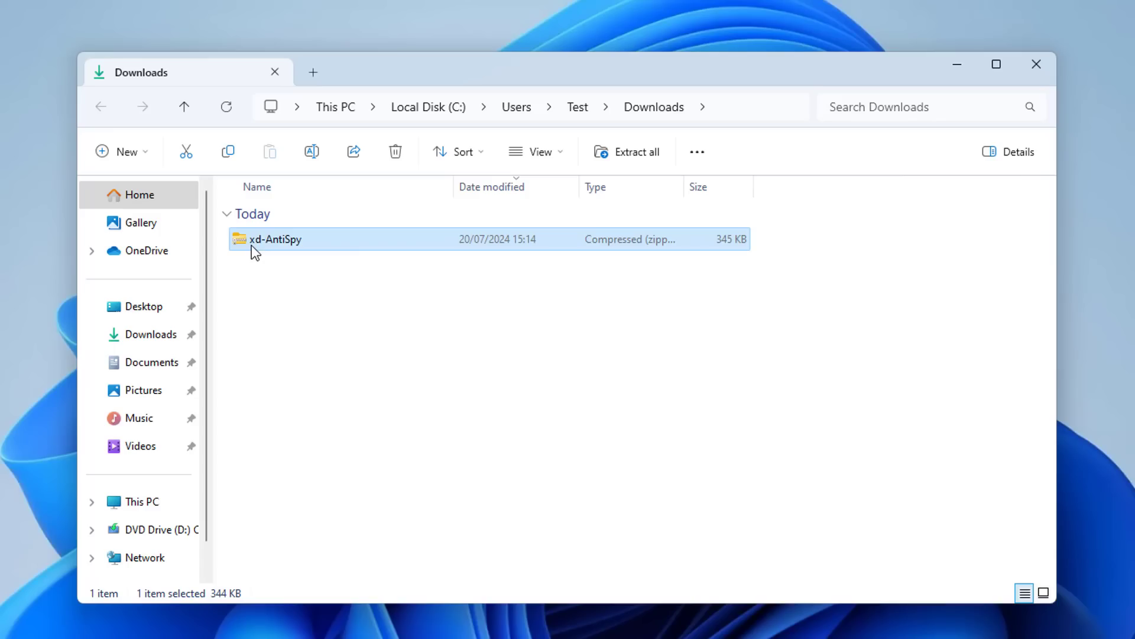
- Extract the xd-AntiSpy zip with Extract All and move the extracted folder window aside
right_click(258, 240)
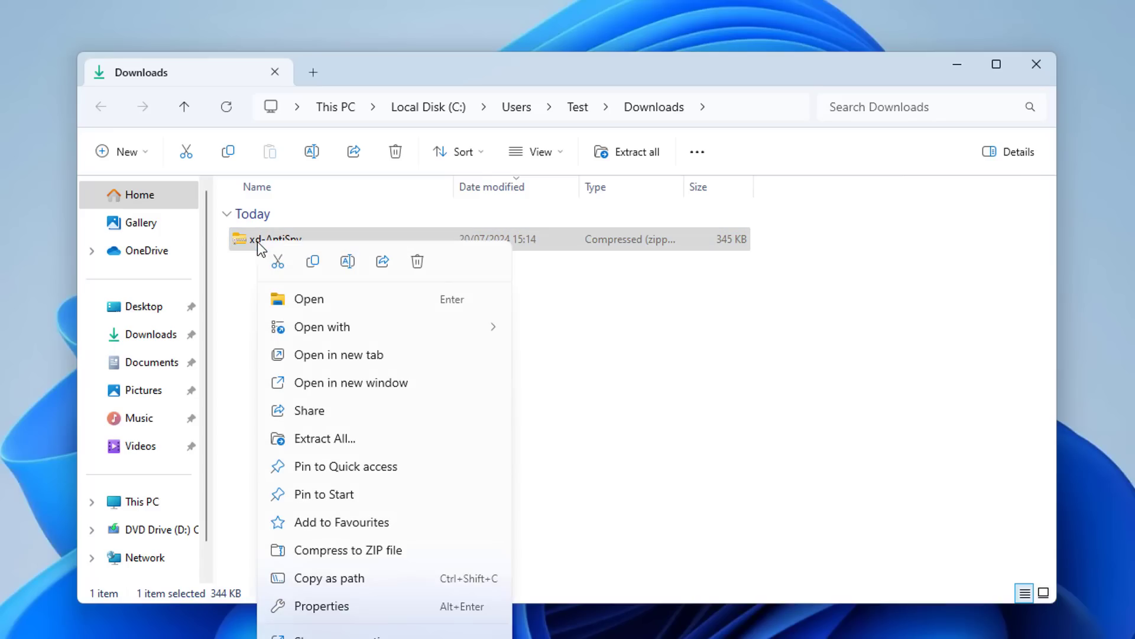
click(329, 444)
click(714, 500)
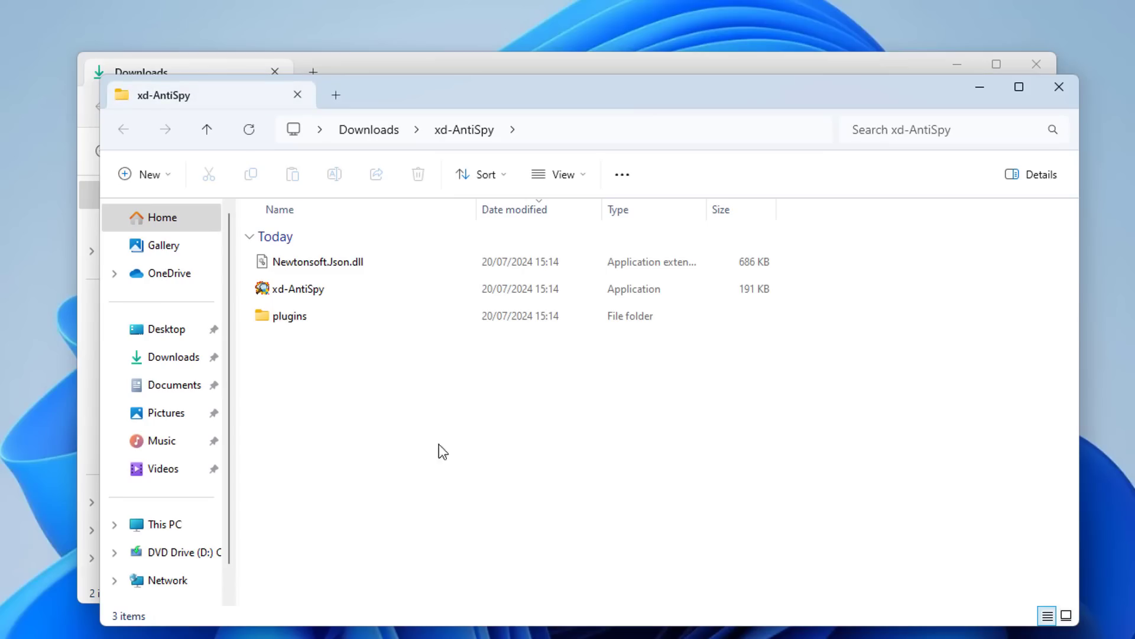
drag(508, 108, 485, 61)
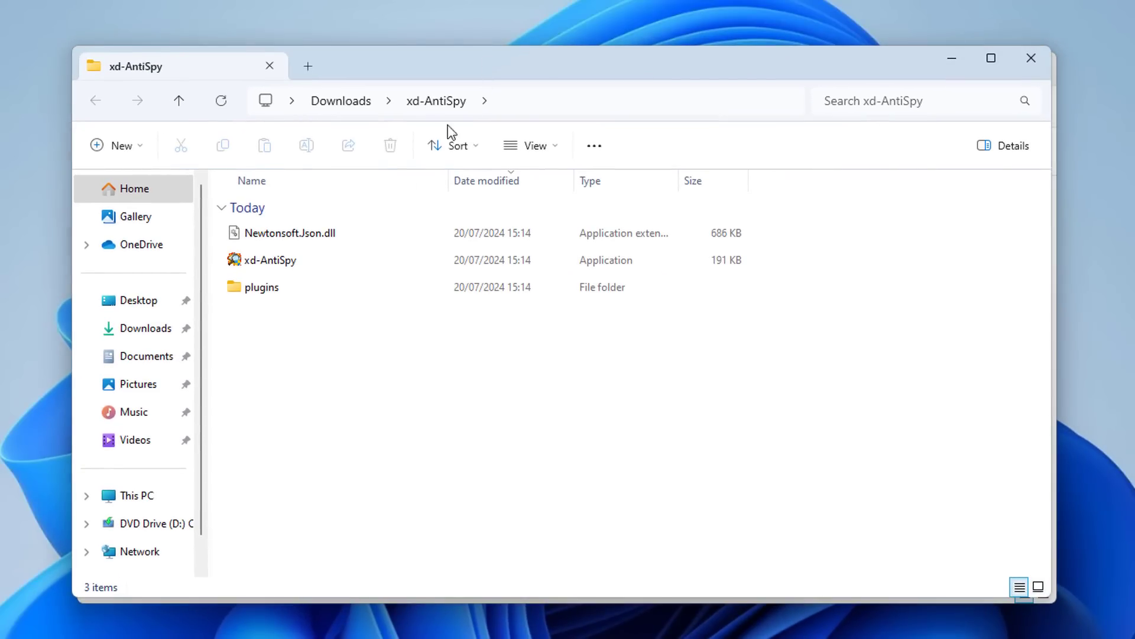
- Launch xd-AntiSpy past the SmartScreen warning with Run anyway and grant administrator rights
click(289, 262)
double_click(289, 262)
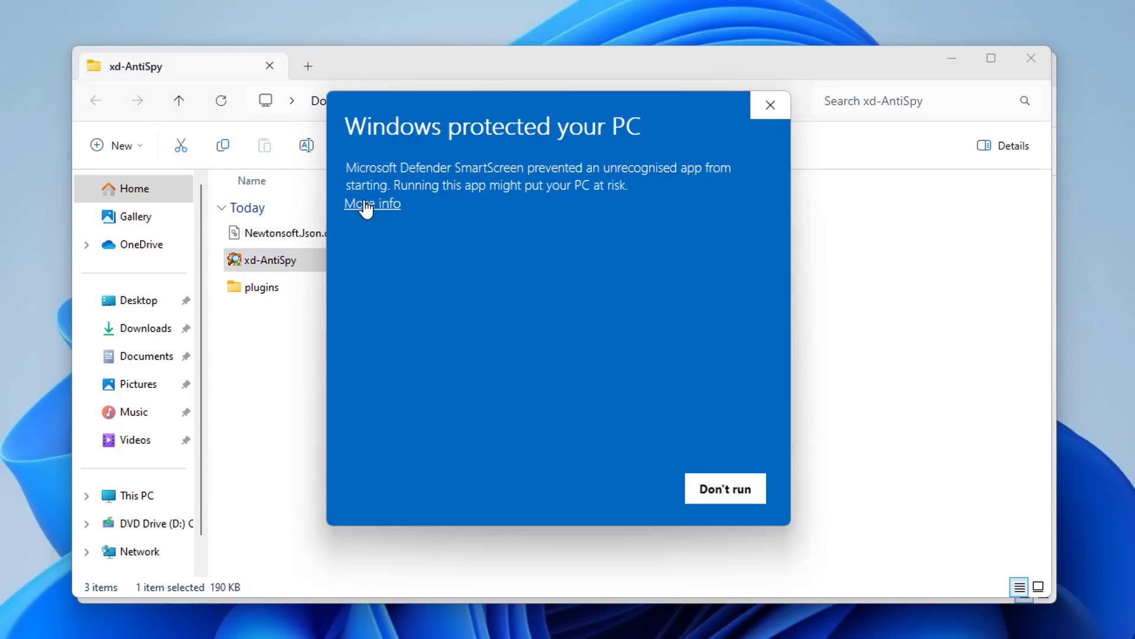
click(365, 205)
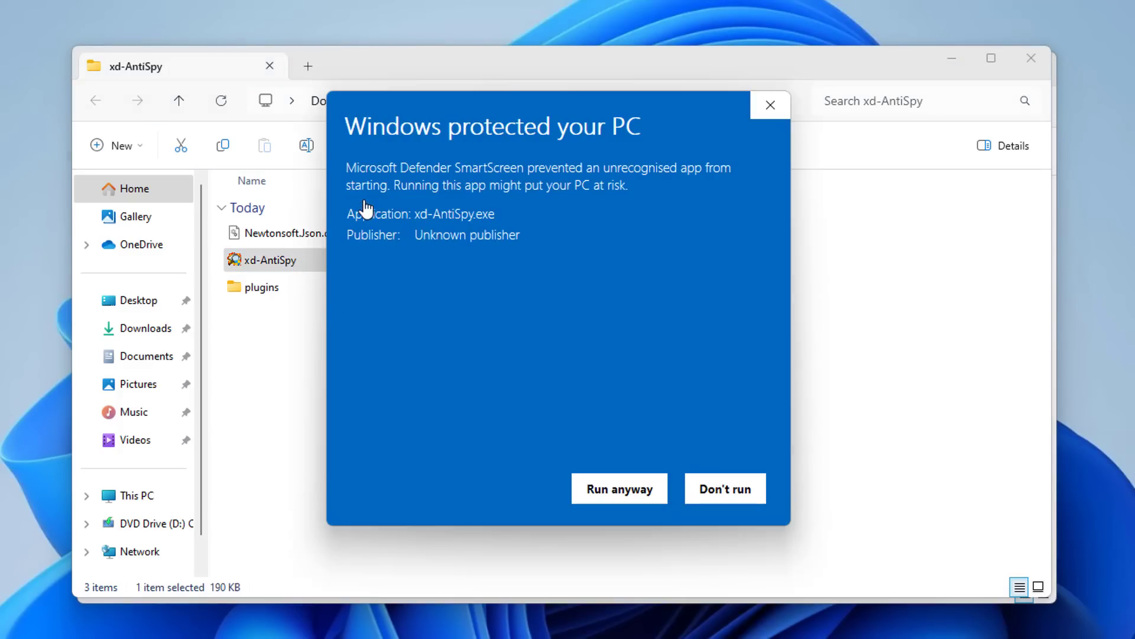
click(604, 496)
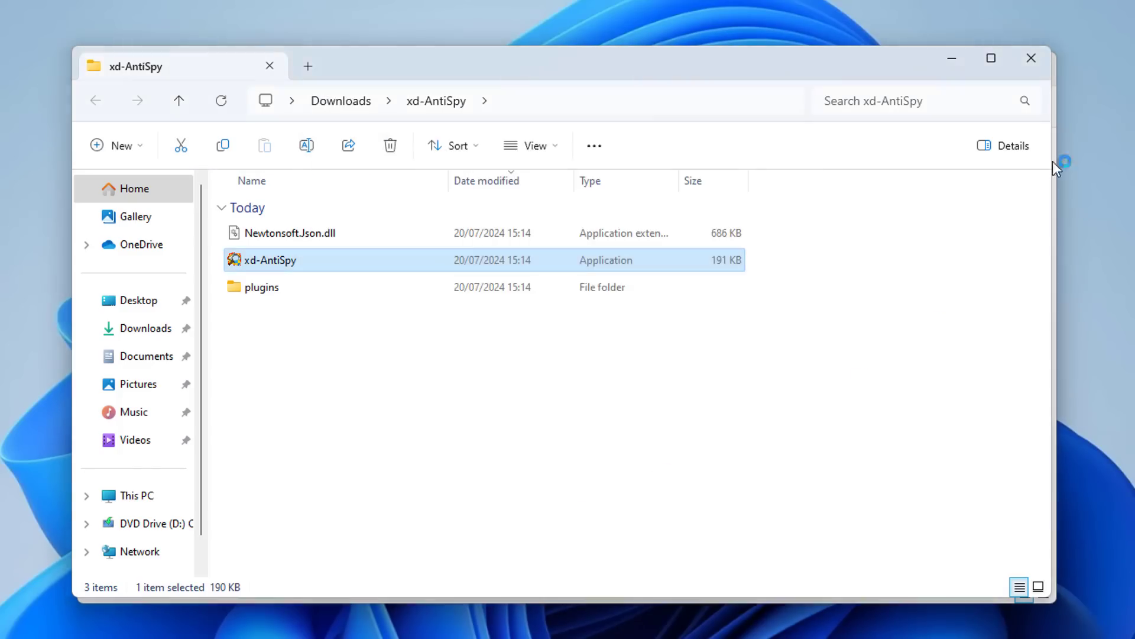
click(502, 492)
- Close both Explorer windows, then tick the Adblock and AI/Copilot and Recall tweak groups
click(1034, 68)
click(1037, 66)
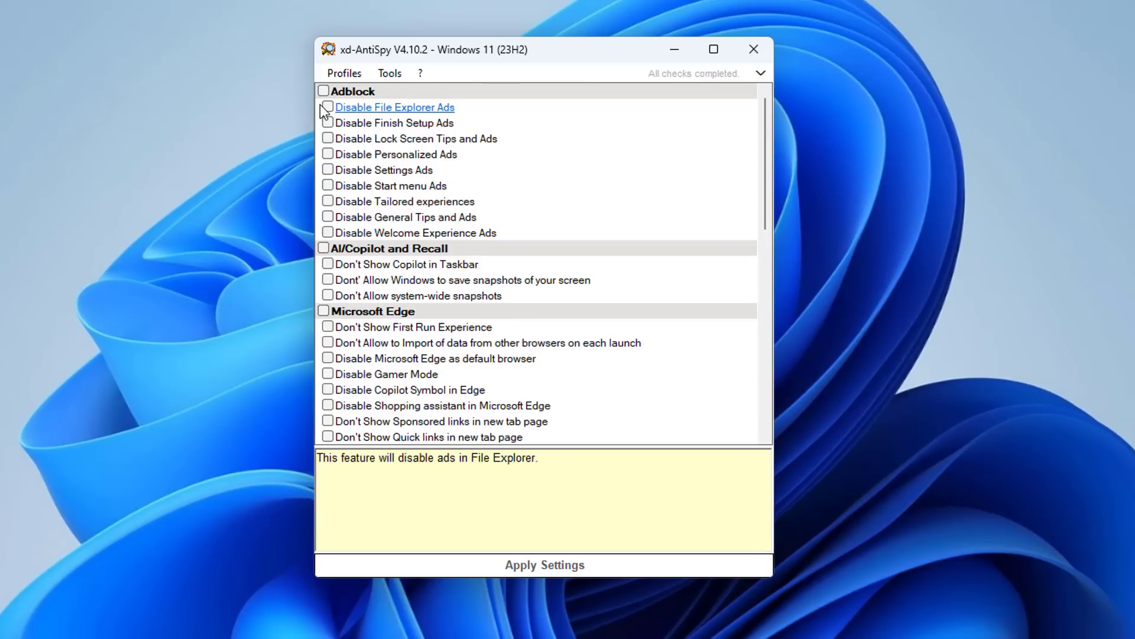
click(323, 91)
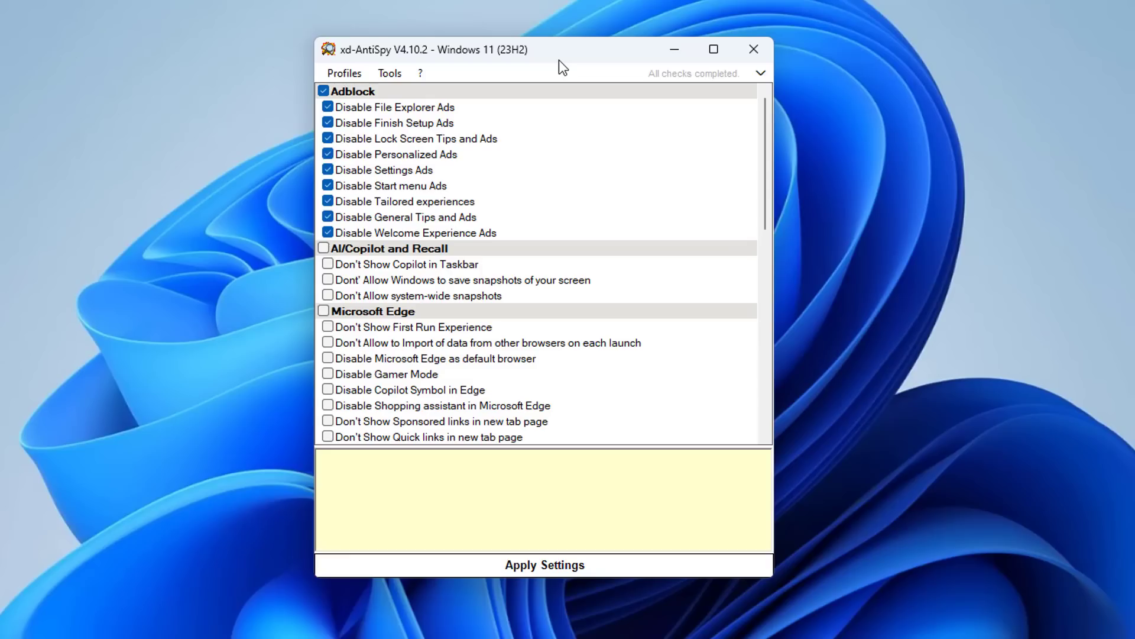
click(323, 249)
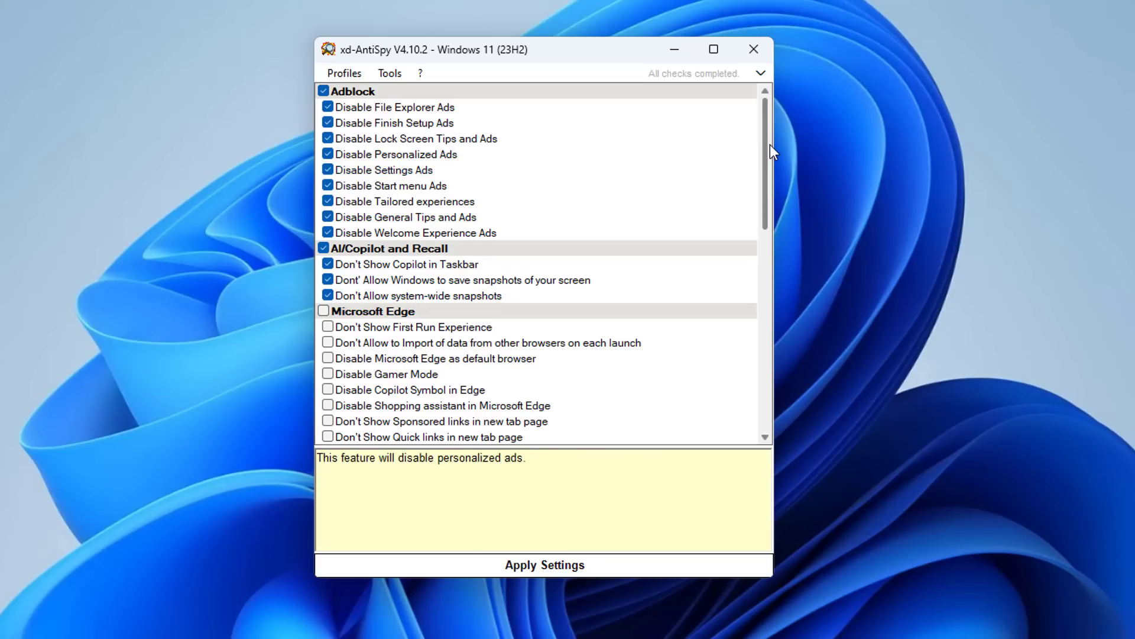
drag(770, 146, 770, 182)
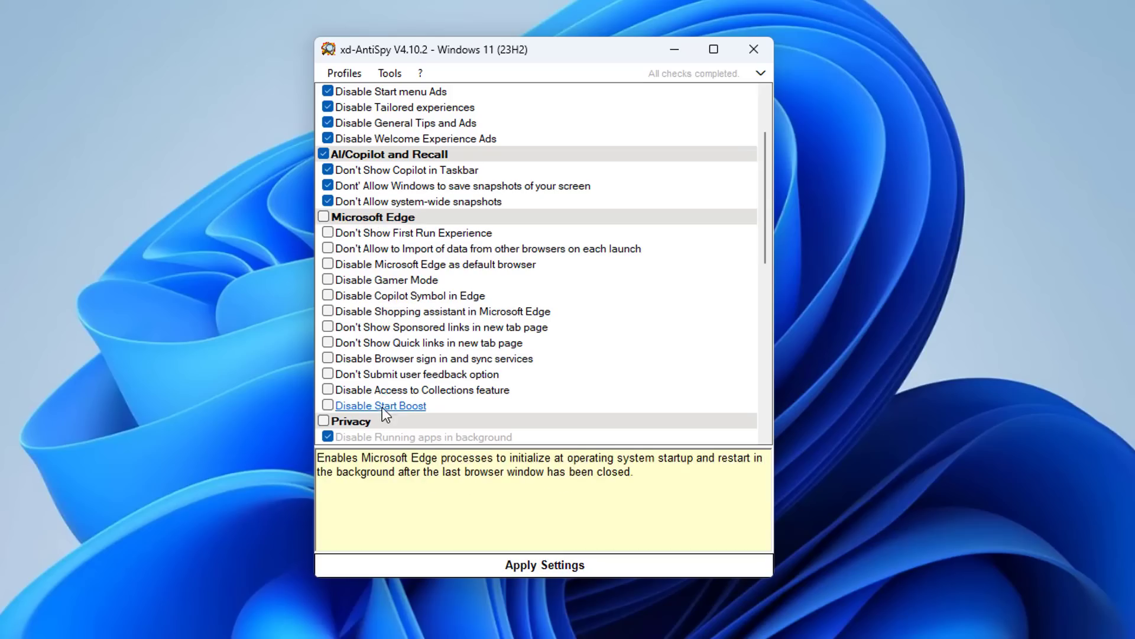
- Tick the Microsoft Edge, Privacy (including telemetry blocking), Gaming and System tweak groups
click(324, 216)
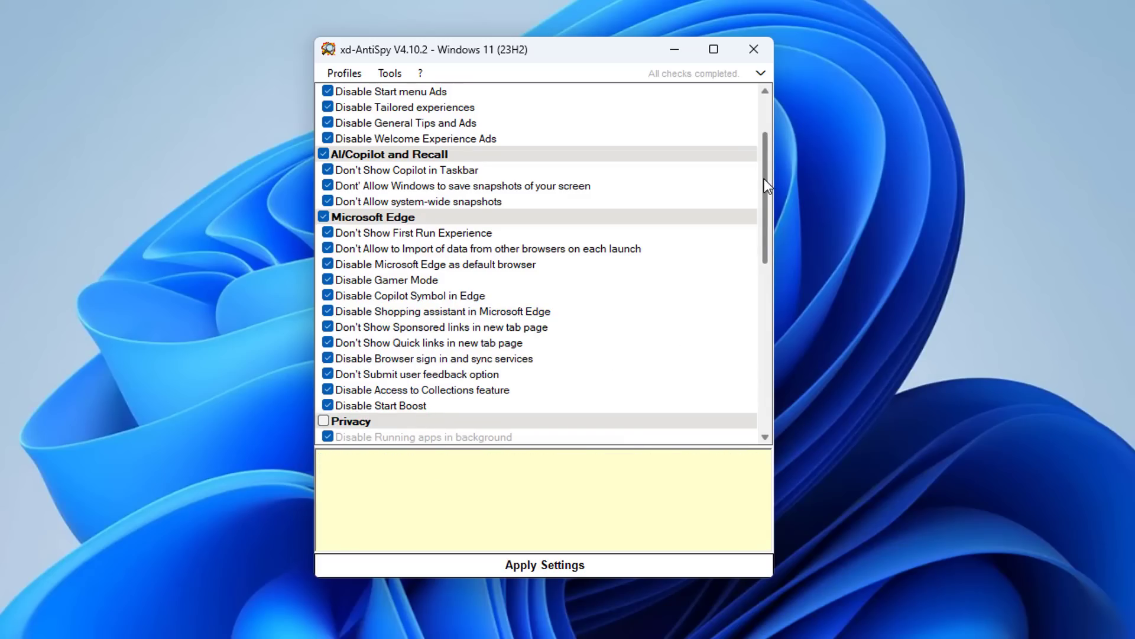
drag(764, 179, 750, 301)
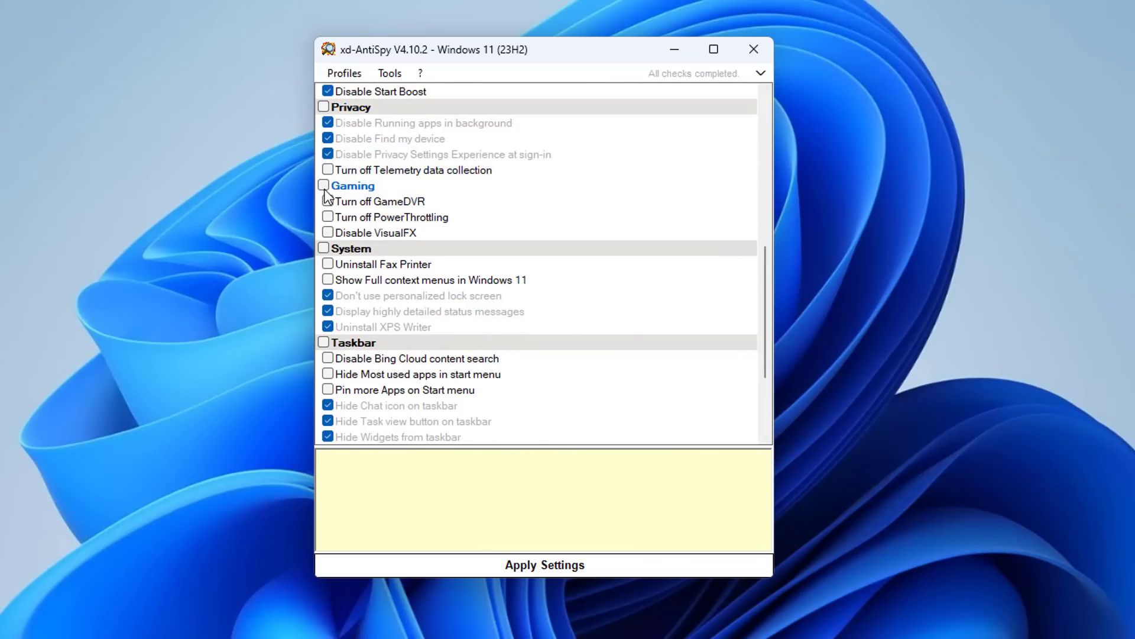
click(323, 107)
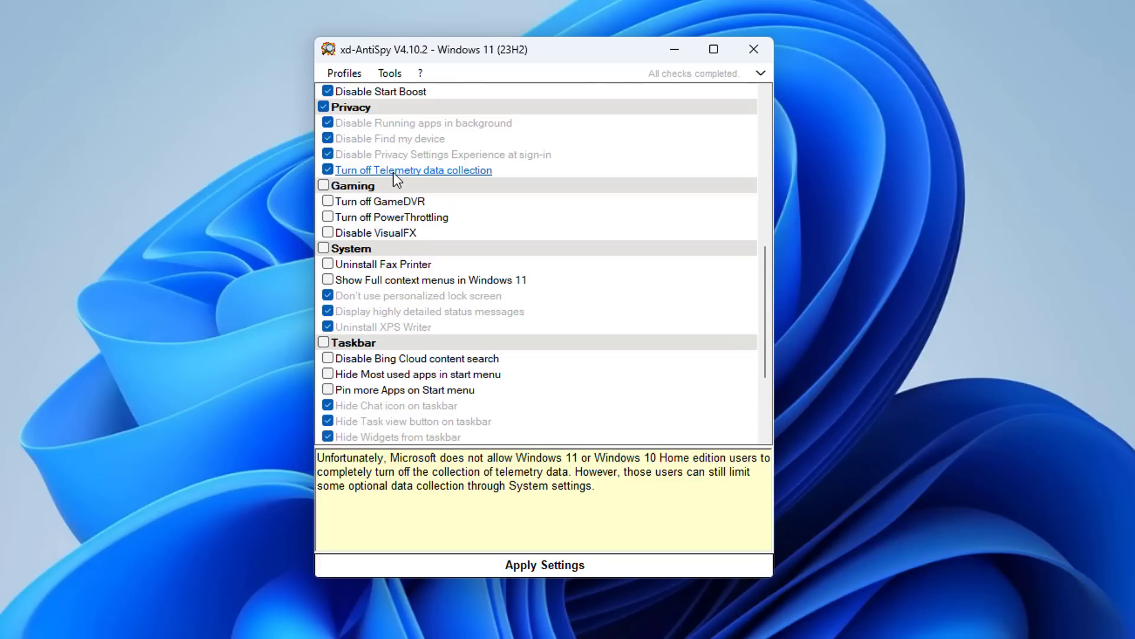
click(325, 186)
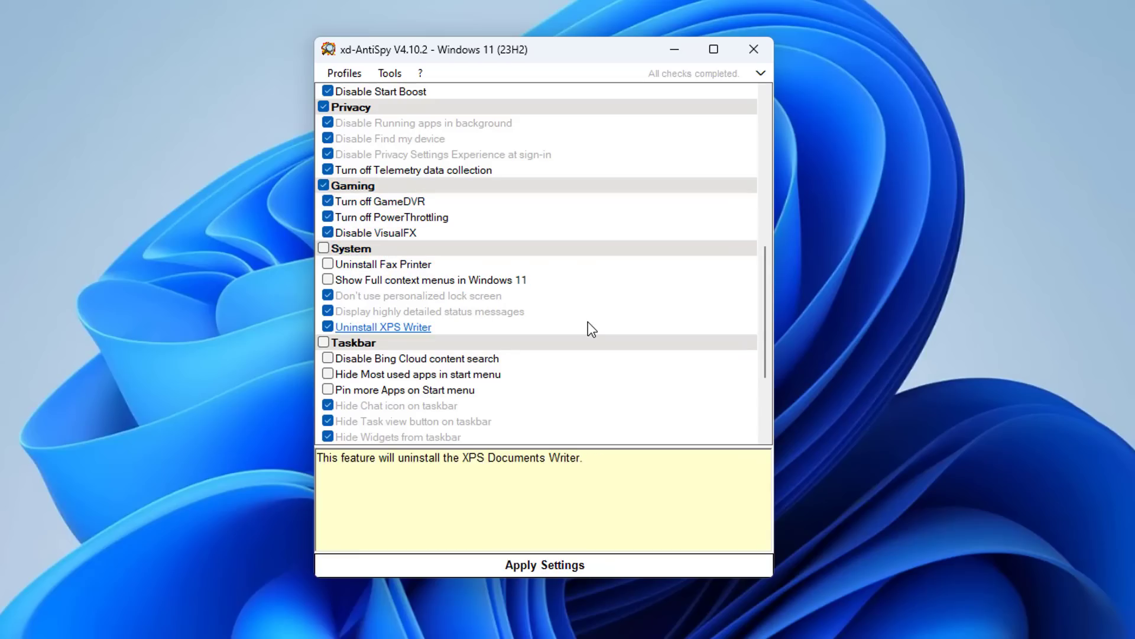
click(323, 248)
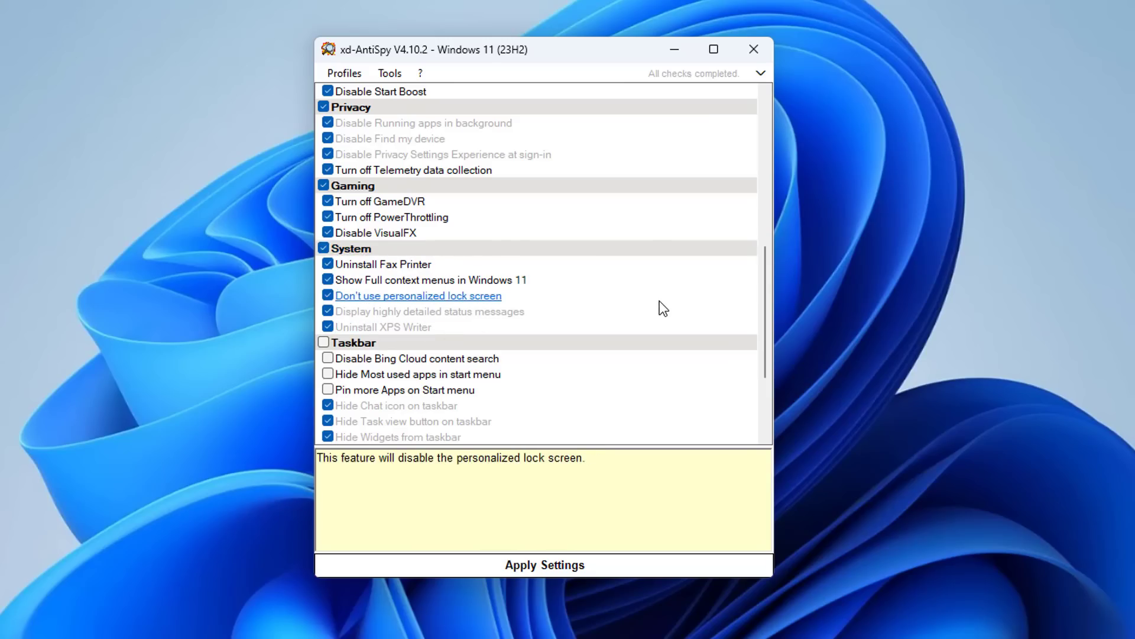
- Tick the remaining Taskbar options and the Enable Snap Assist Flyout tweak
scroll(659, 300, down, 3)
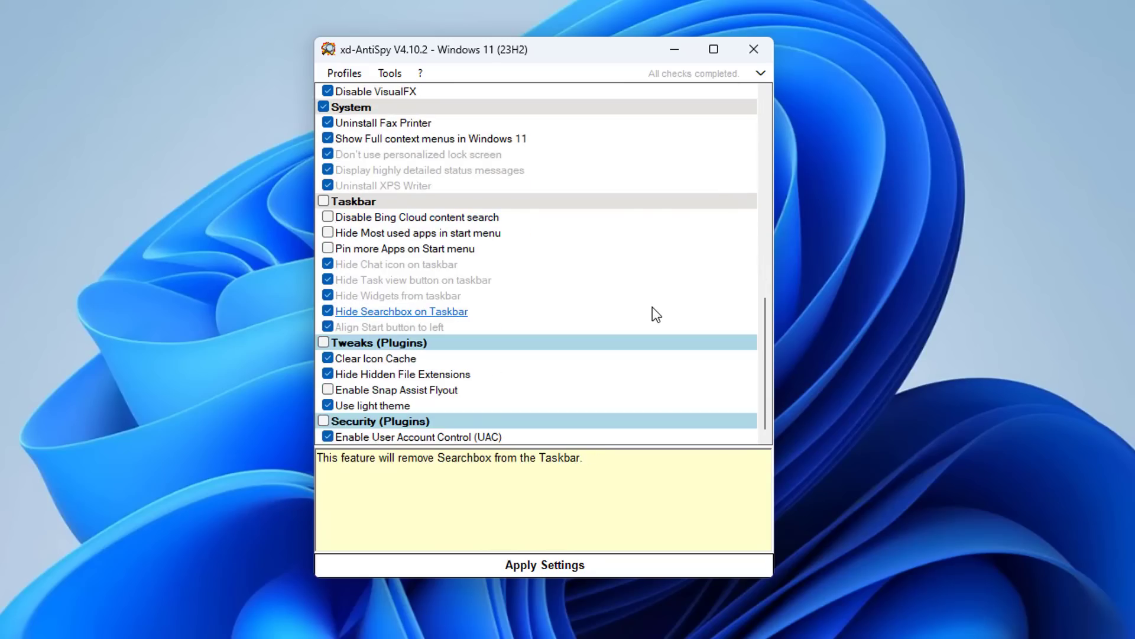
click(324, 202)
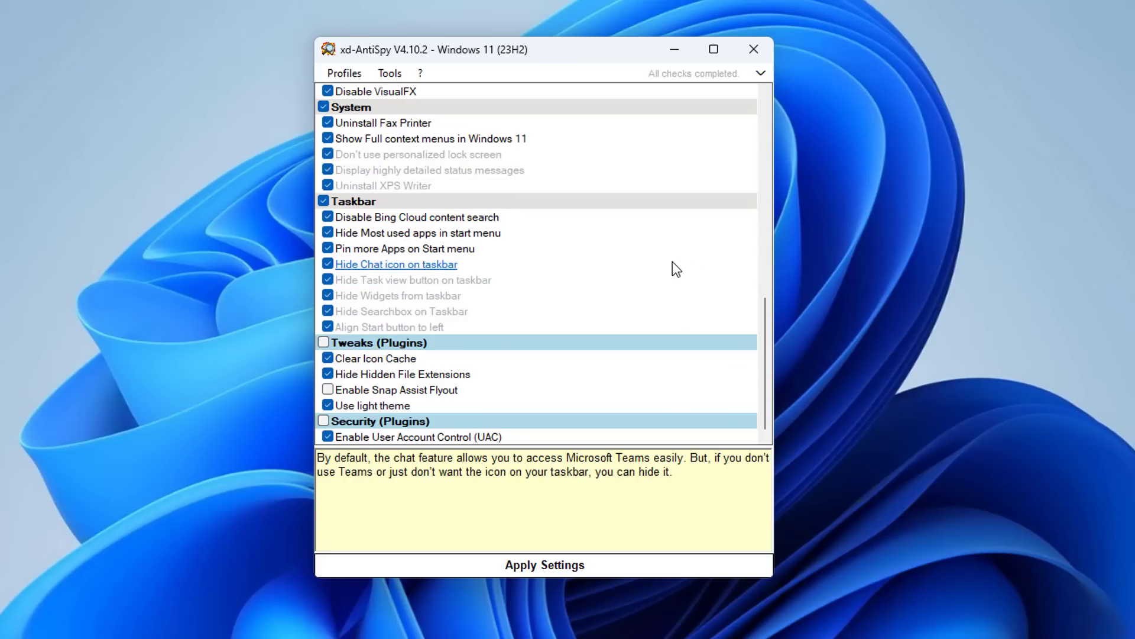
click(329, 344)
click(329, 393)
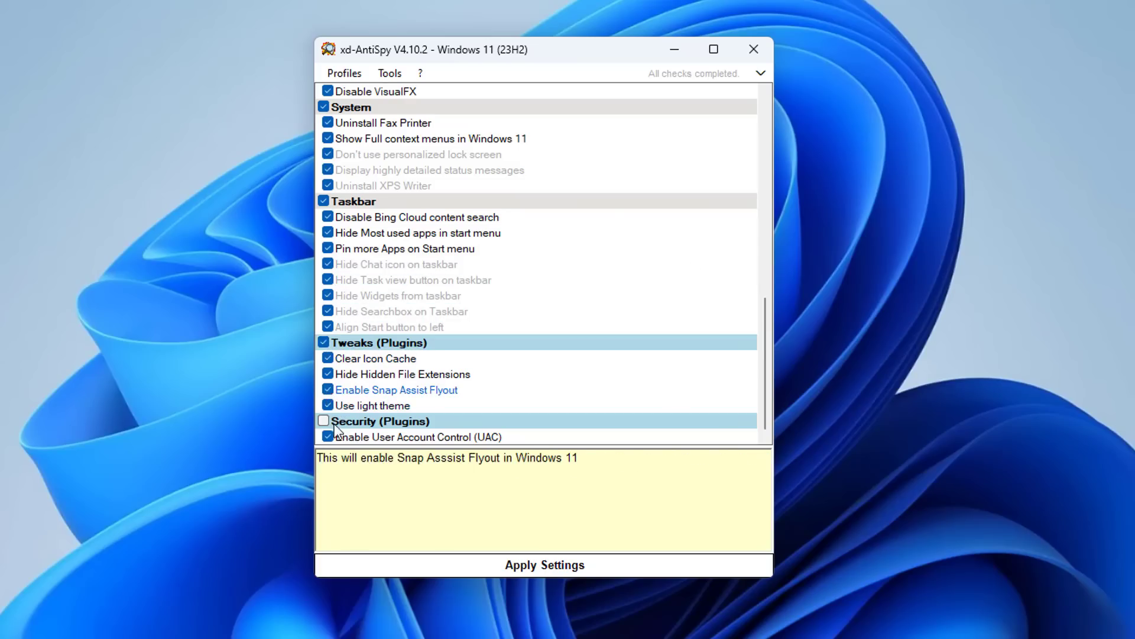
- Enable the whole Security plugins group and apply all checked settings to Windows
click(374, 420)
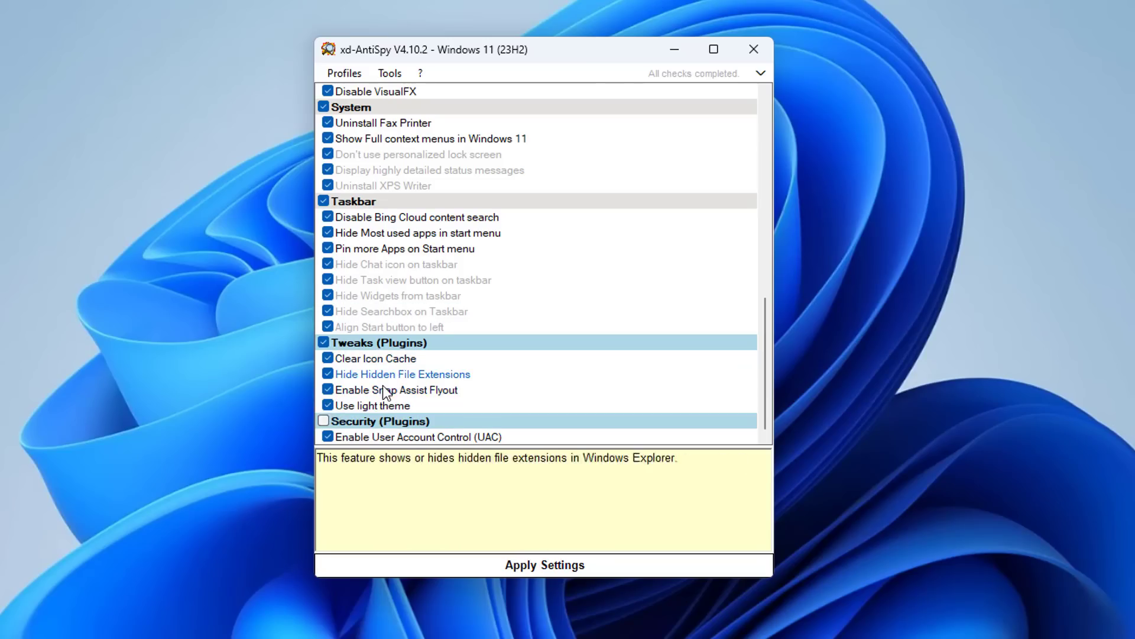
click(500, 345)
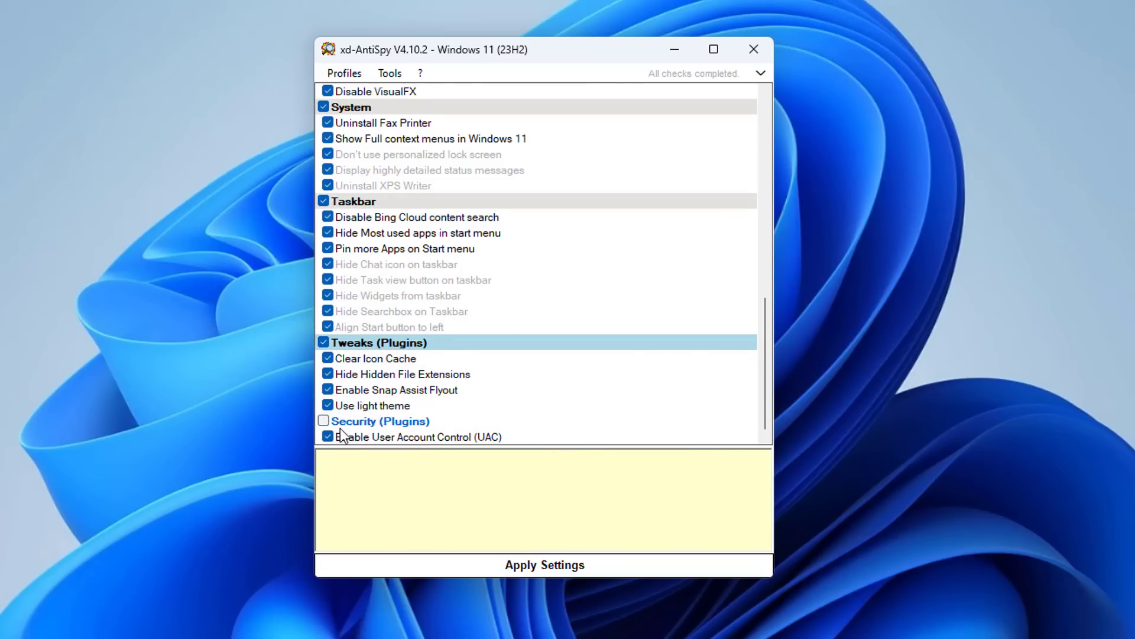
click(324, 421)
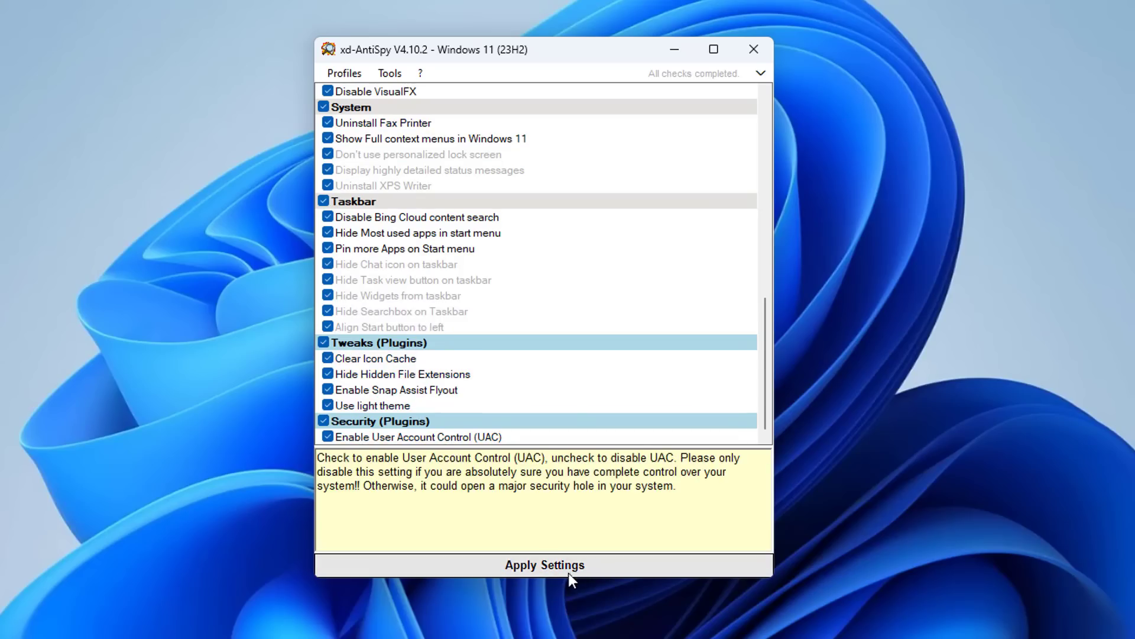
click(554, 567)
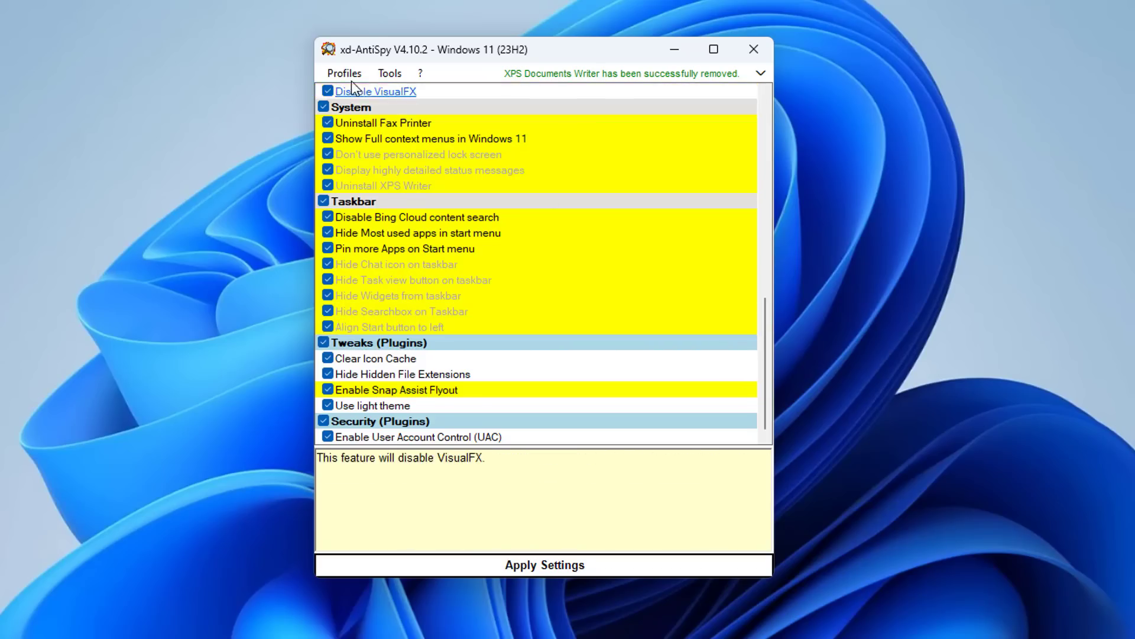
- Run Tools > Search for crappy apps... to list flagged bloatware like BingNews and Clipchamp
click(399, 74)
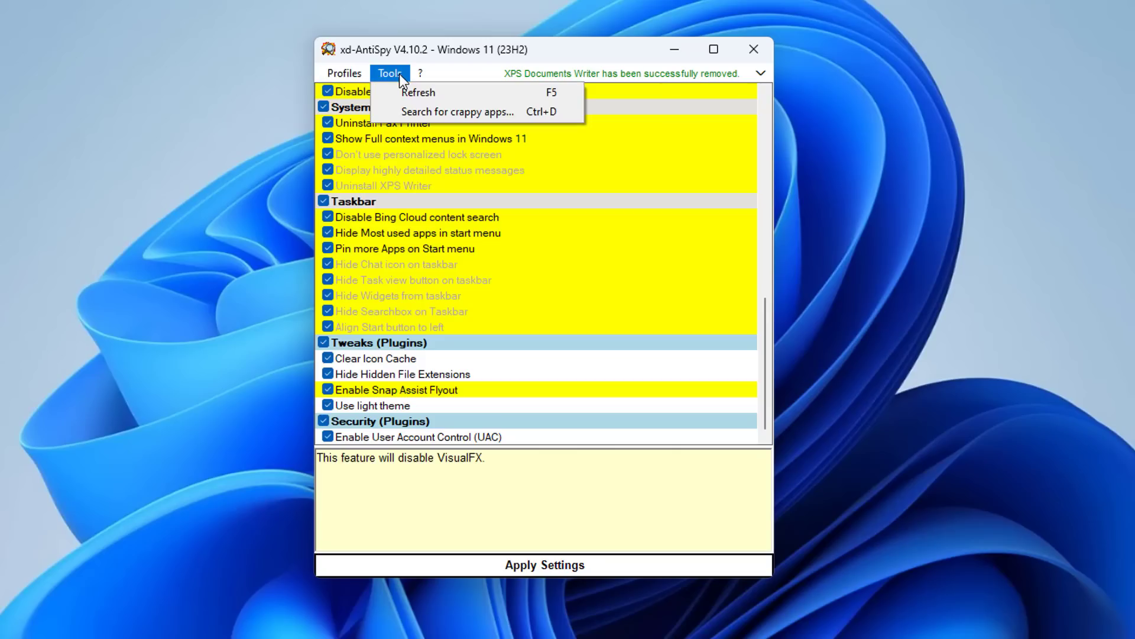
mouse_move(342, 77)
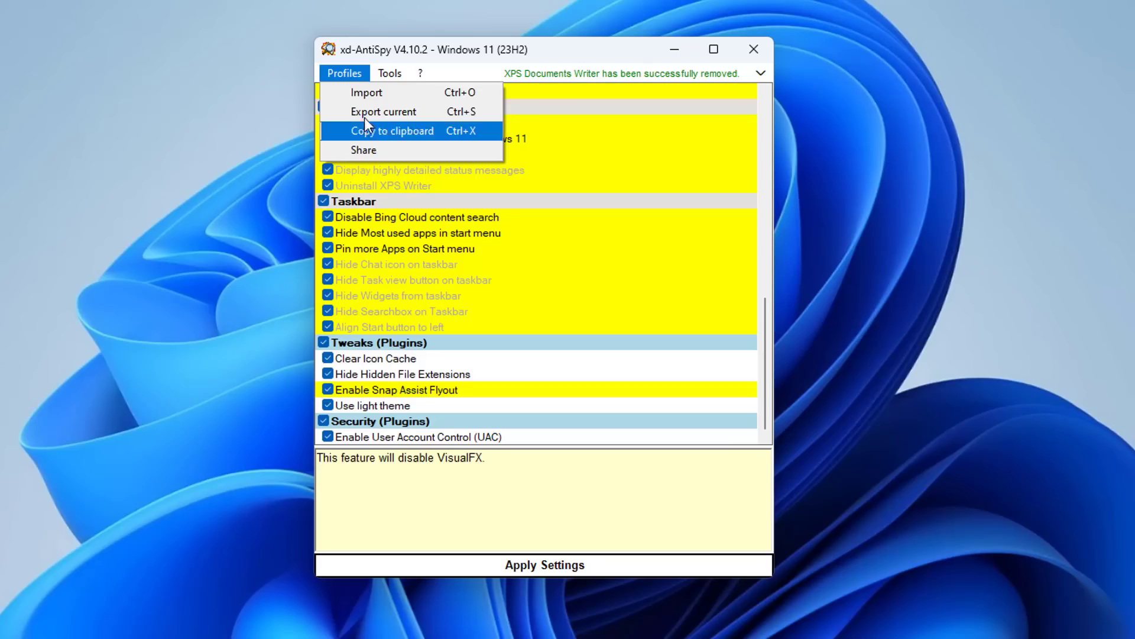
mouse_move(378, 68)
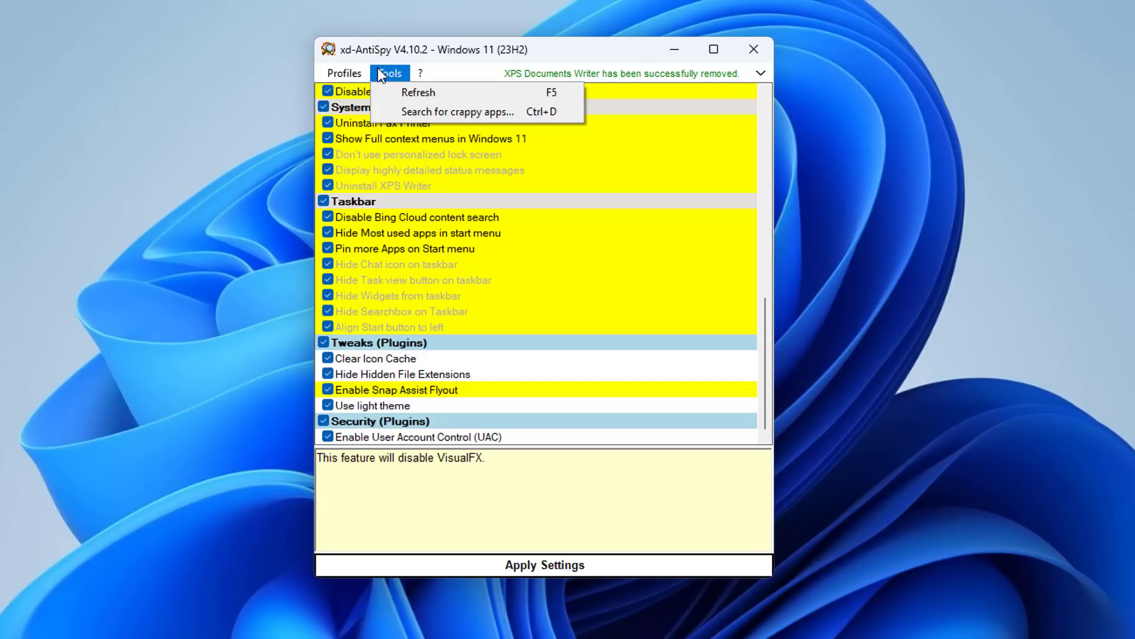
click(413, 110)
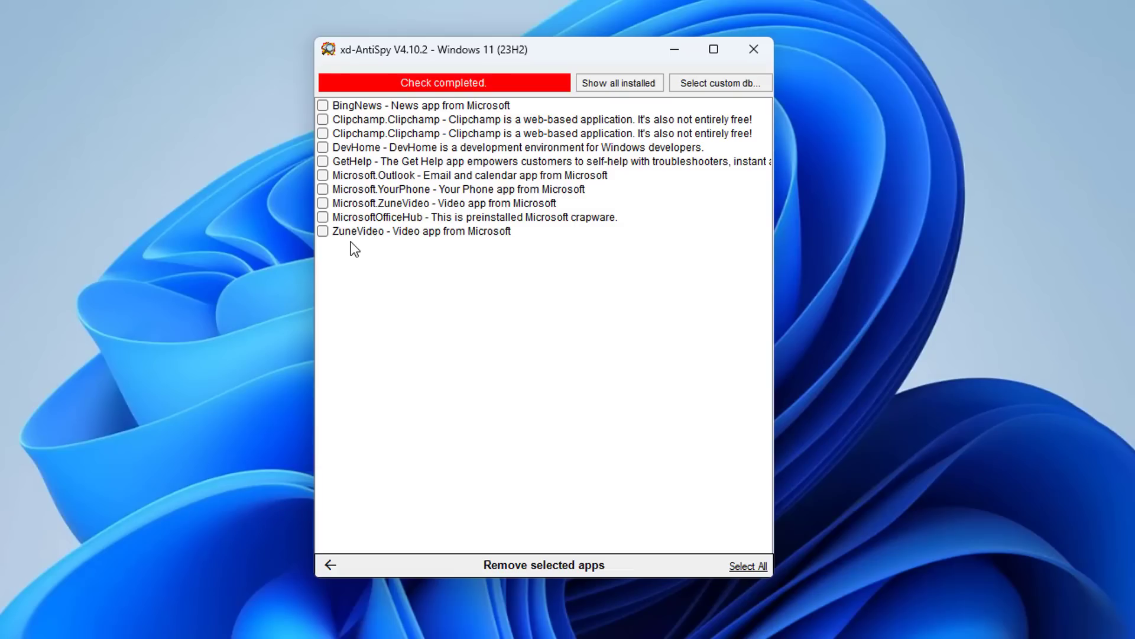
click(631, 93)
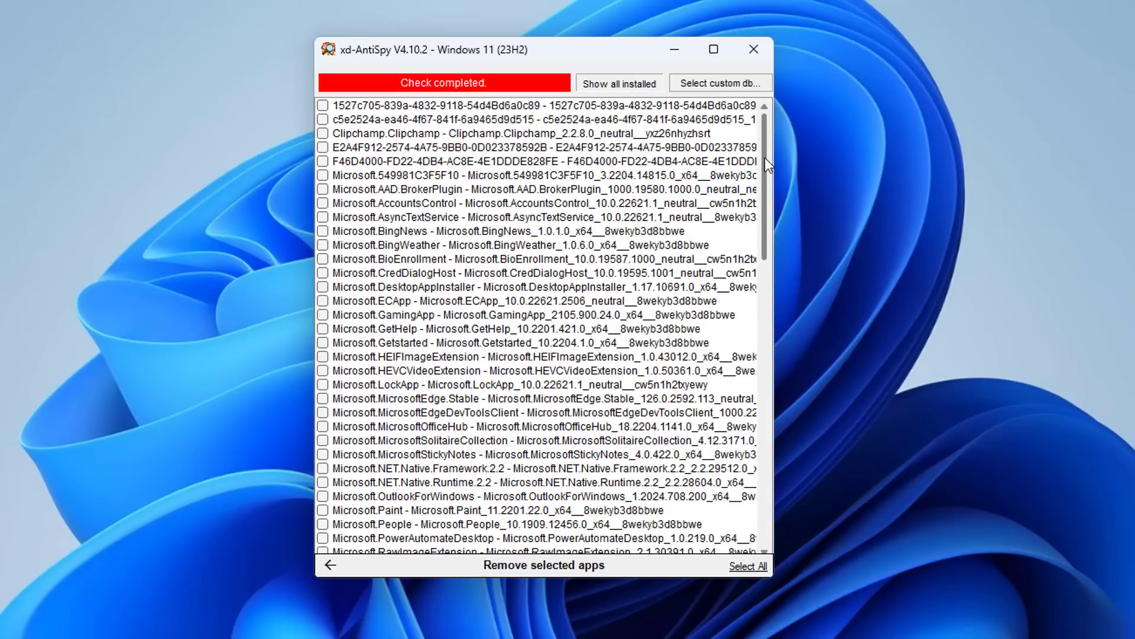
mouse_move(765, 159)
mouse_down()
mouse_move(762, 459)
mouse_move(740, 112)
mouse_up()
click(608, 84)
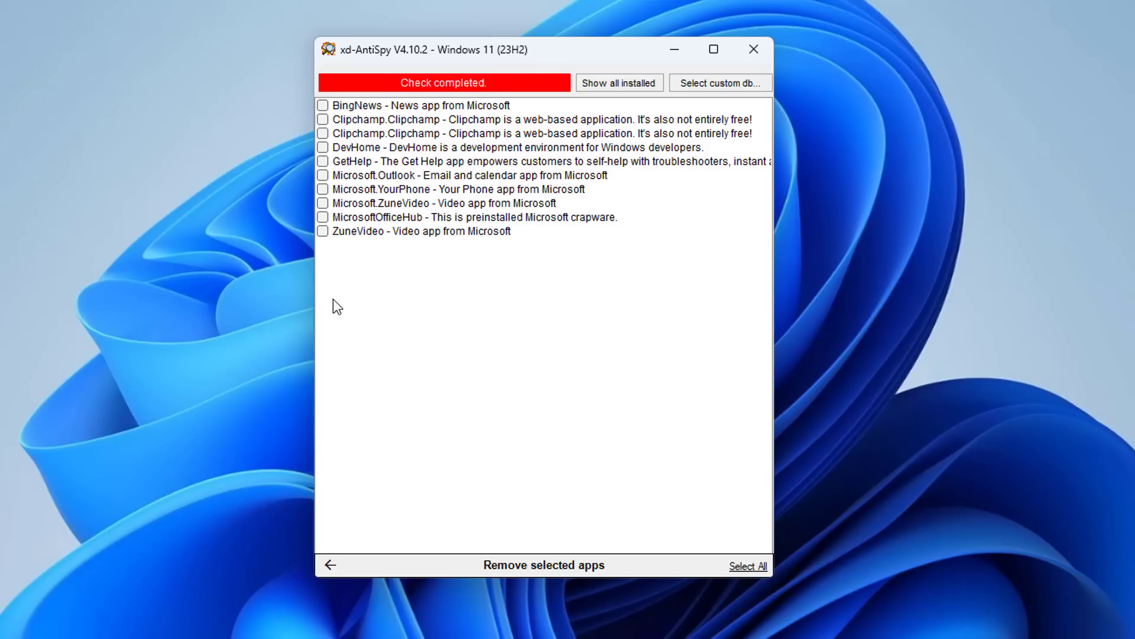
- Remove the ten flagged apps, including BingNews, Clipchamp, DevHome, GetHelp, Outlook, YourPhone and OfficeHub
click(324, 107)
click(323, 120)
click(323, 133)
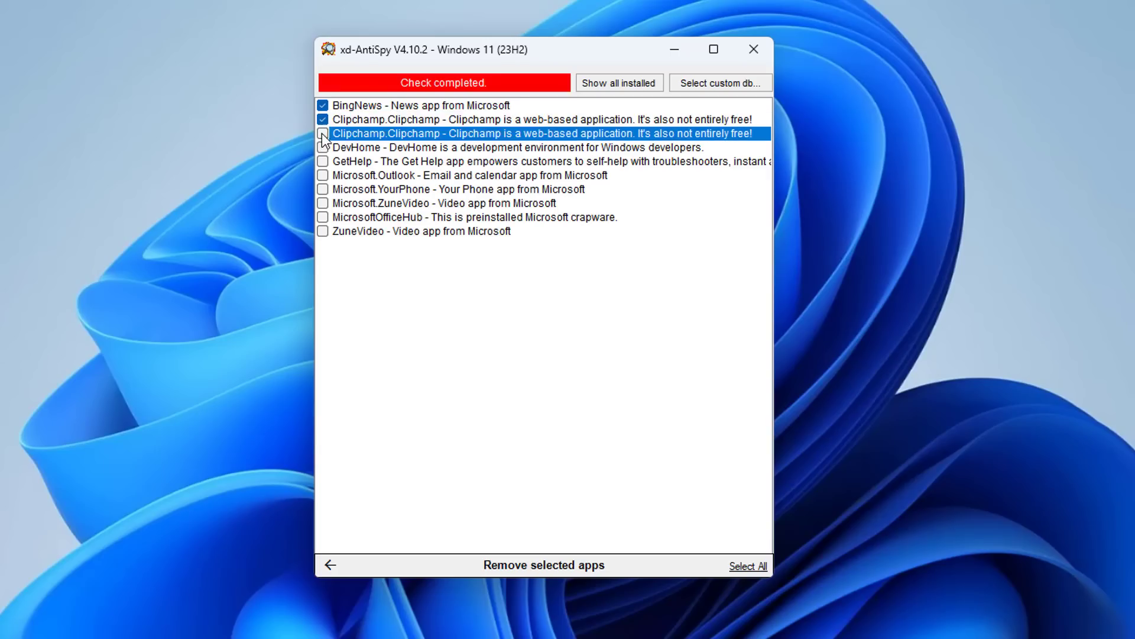
click(323, 147)
click(322, 162)
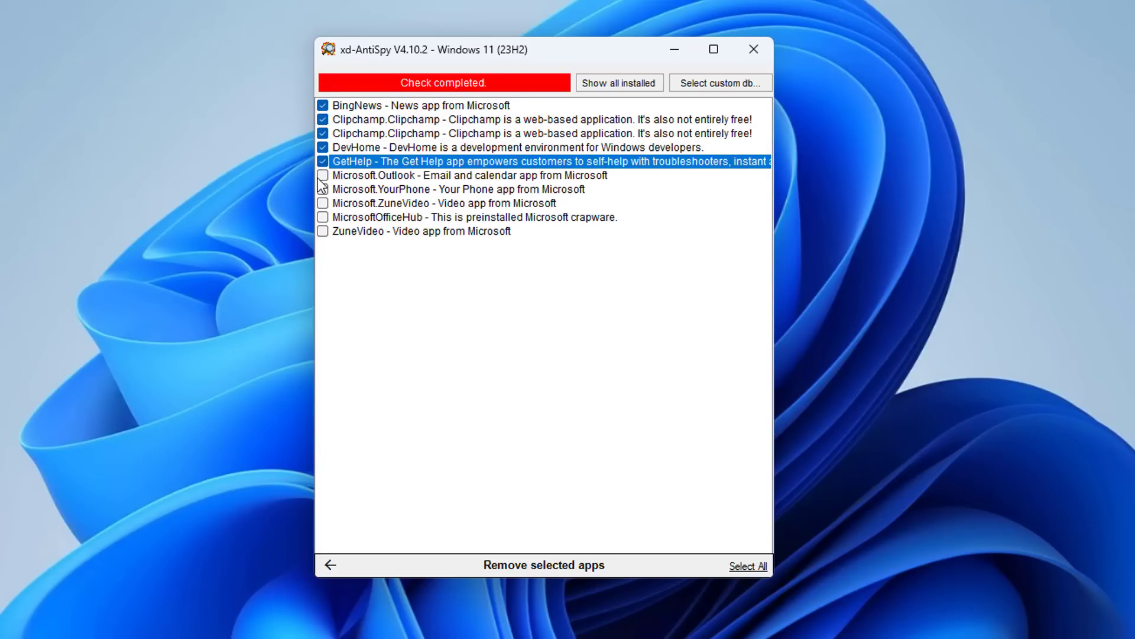
click(323, 175)
click(323, 189)
click(323, 203)
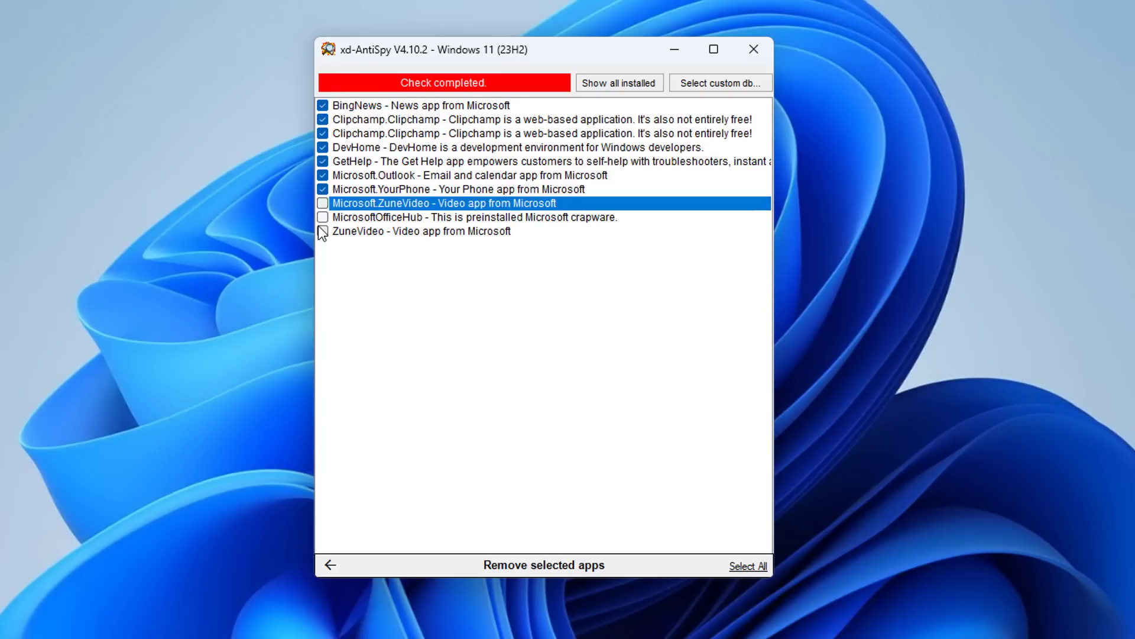
click(322, 217)
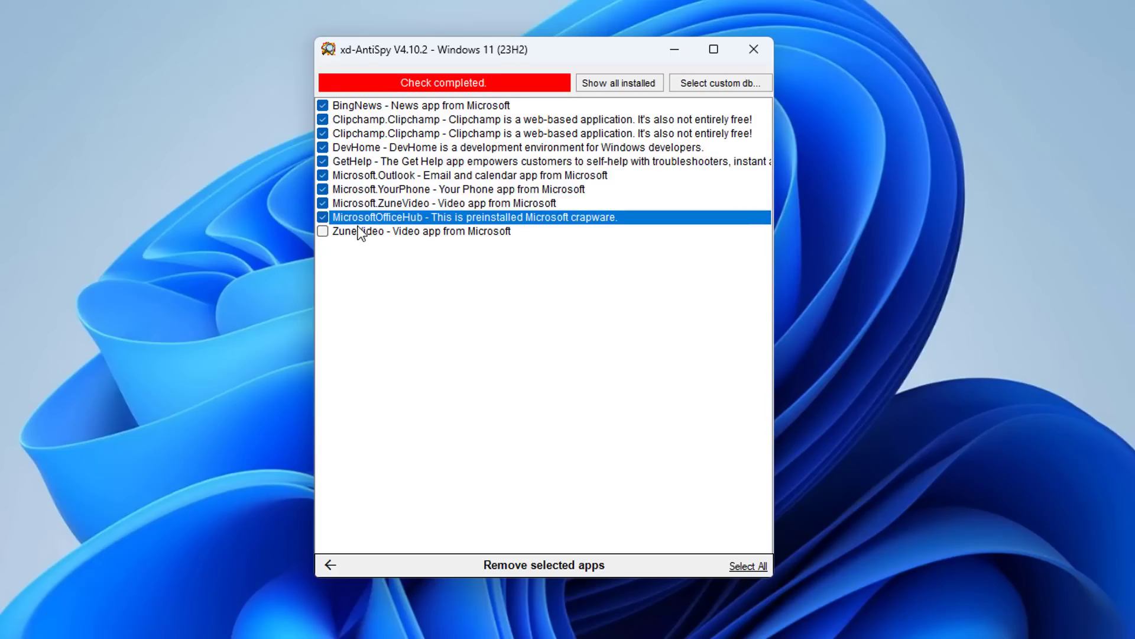
click(323, 231)
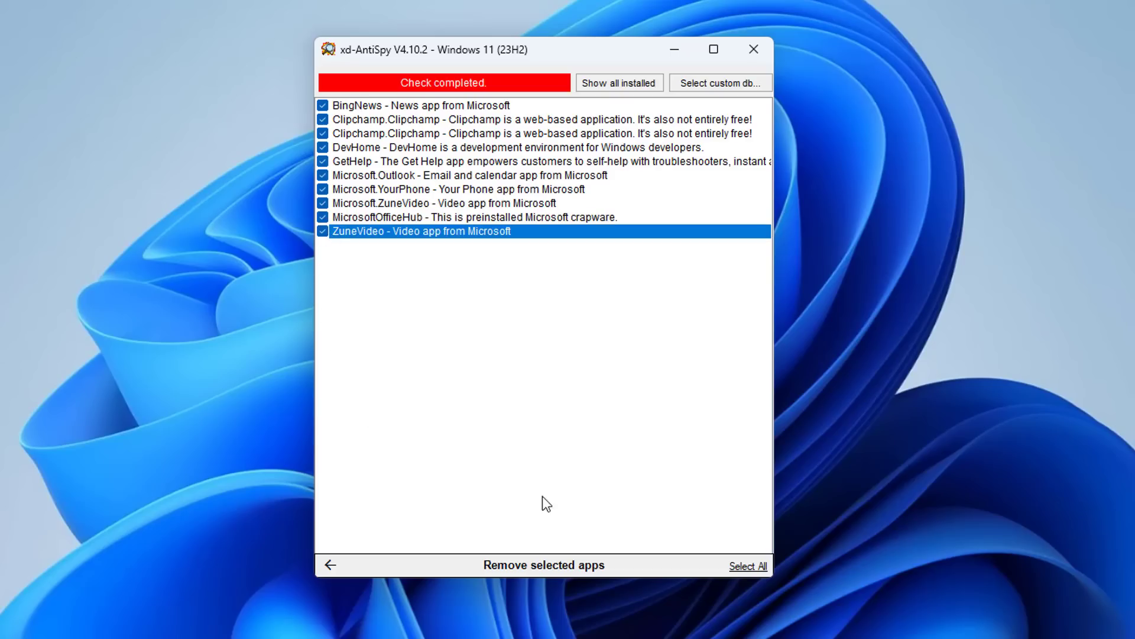
click(530, 563)
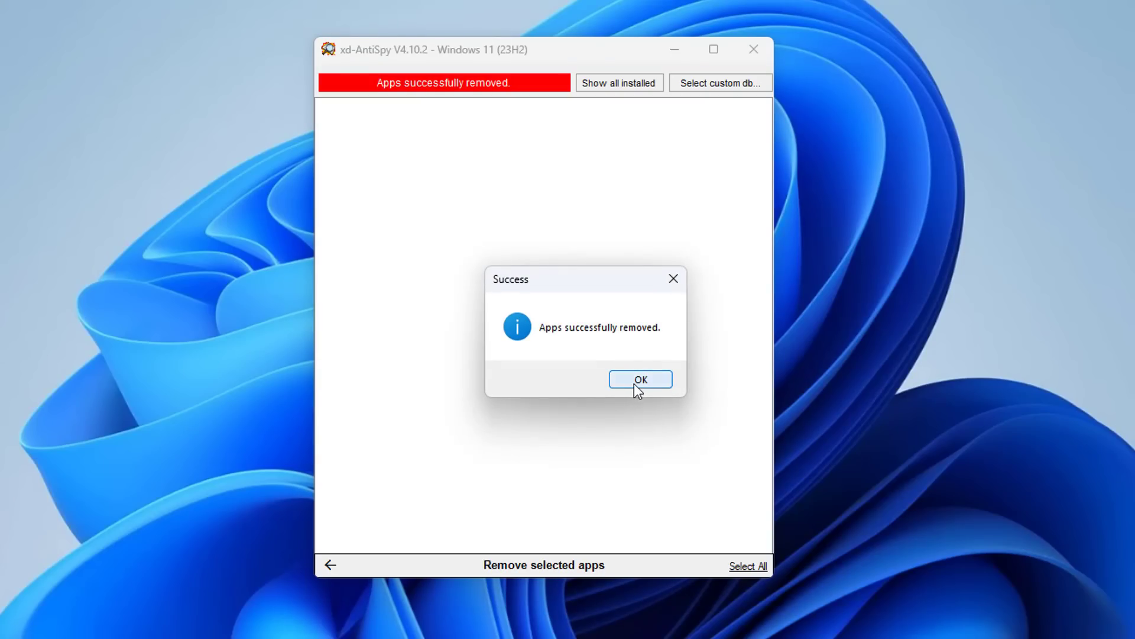
click(636, 381)
- Show all installed packages and remove the Microsoft.People app
click(610, 87)
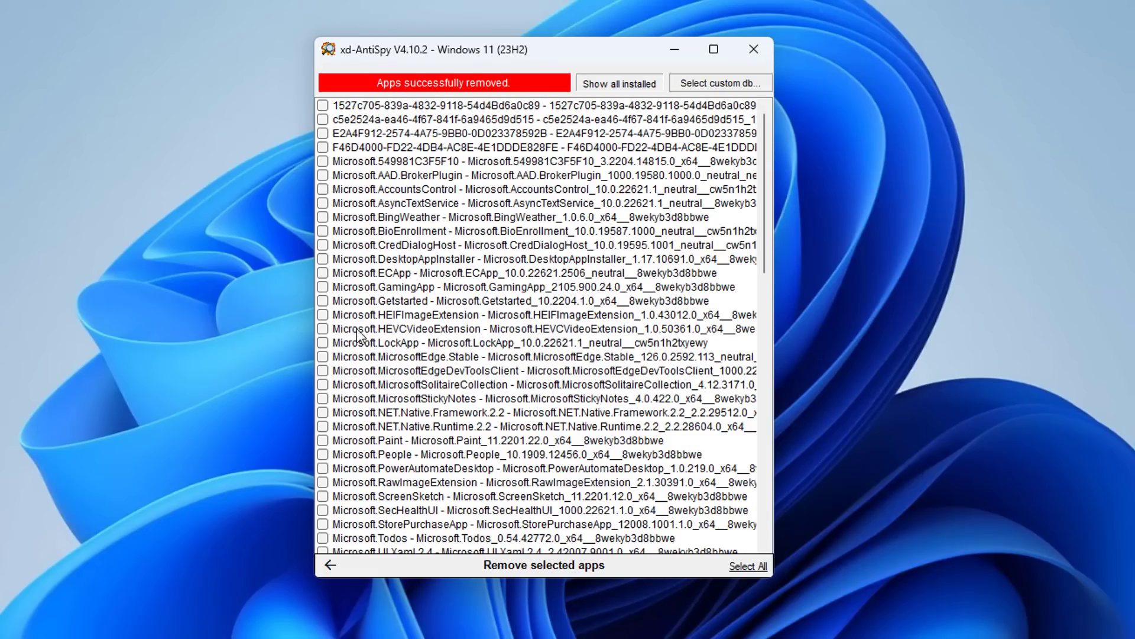
scroll(358, 335, down, 4)
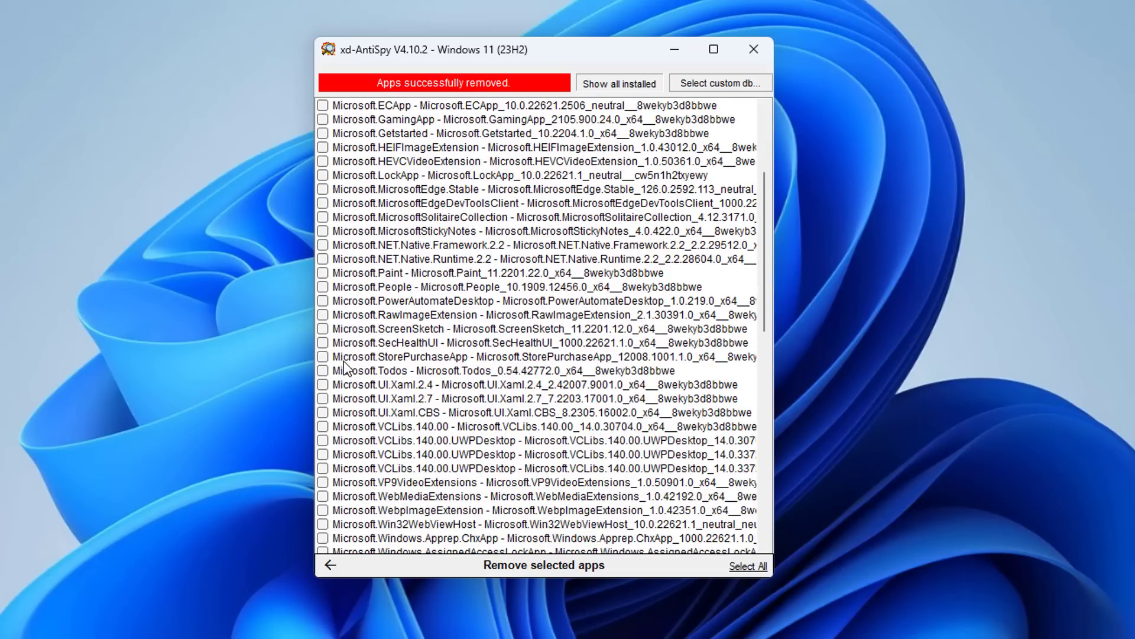
click(322, 287)
click(322, 287)
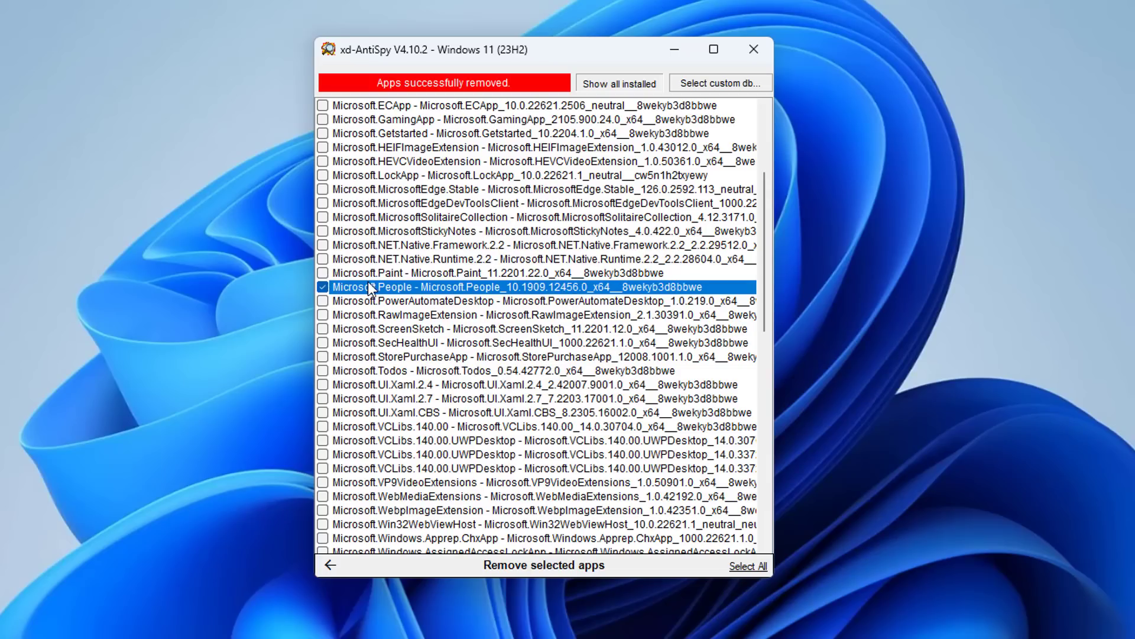
click(520, 558)
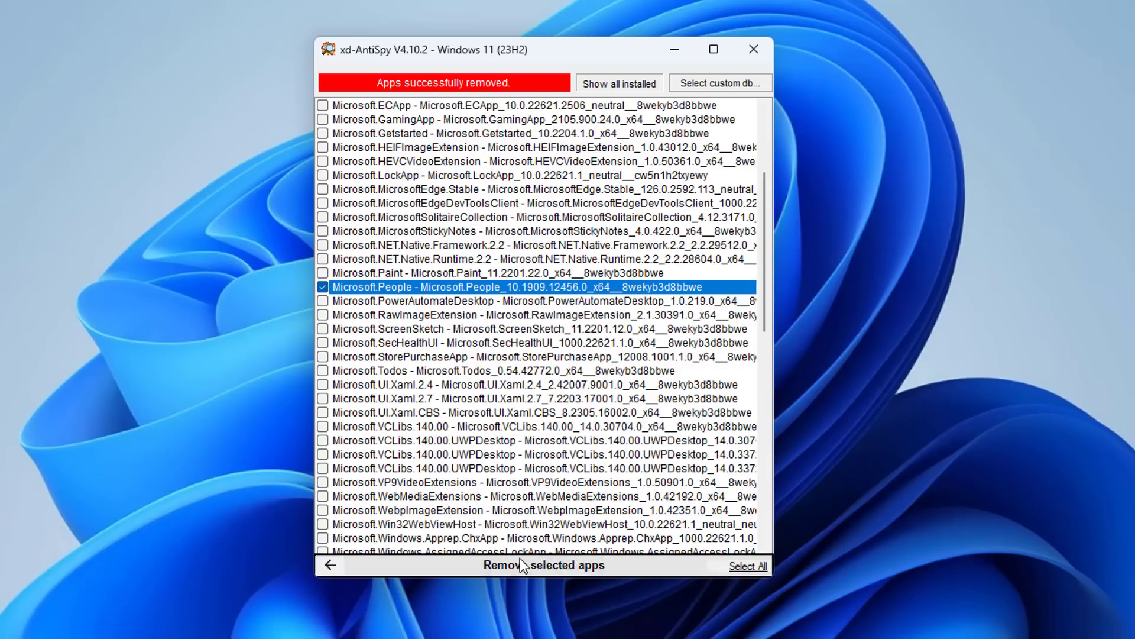
click(638, 379)
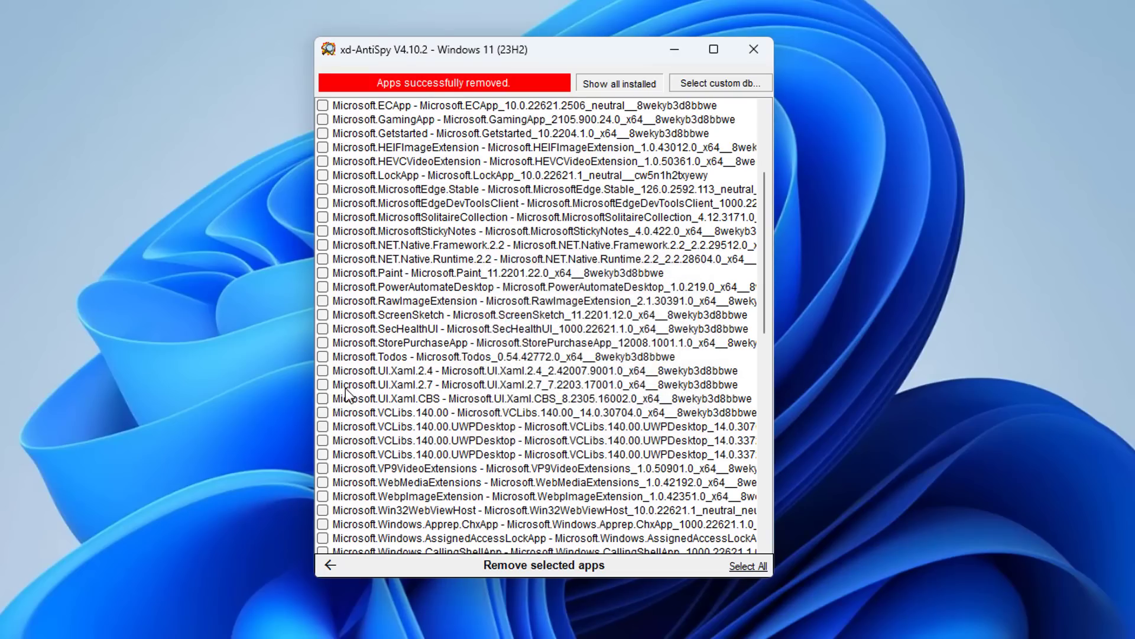
- Remove ParentalControls, Feedback Hub and Windows Maps from the full package list
scroll(347, 394, down, 1)
scroll(347, 395, down, 2)
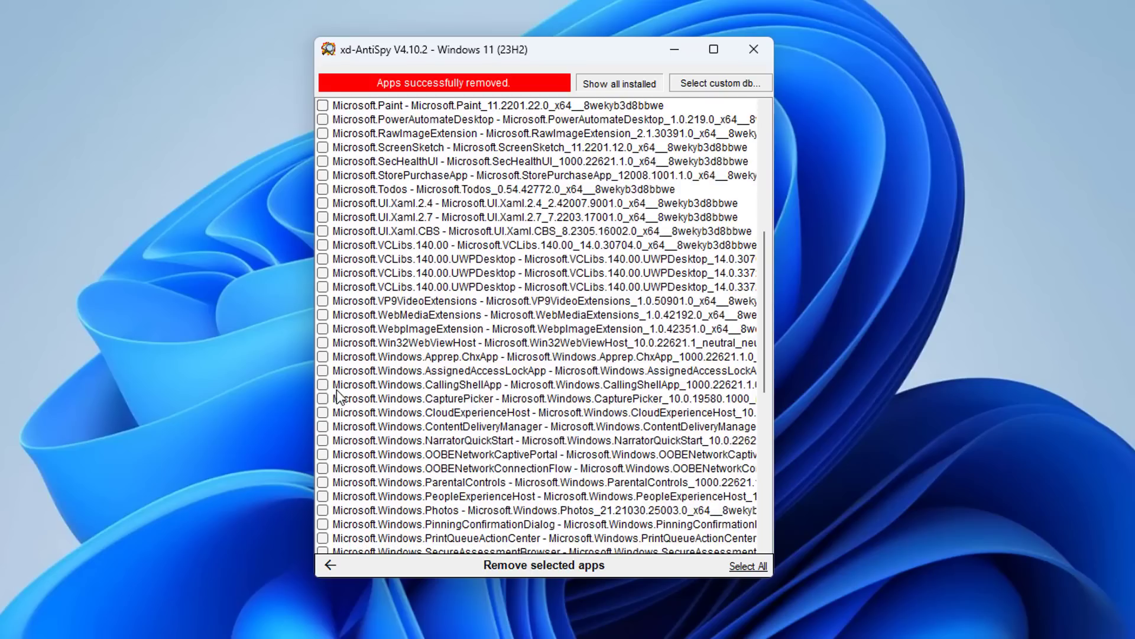
click(323, 482)
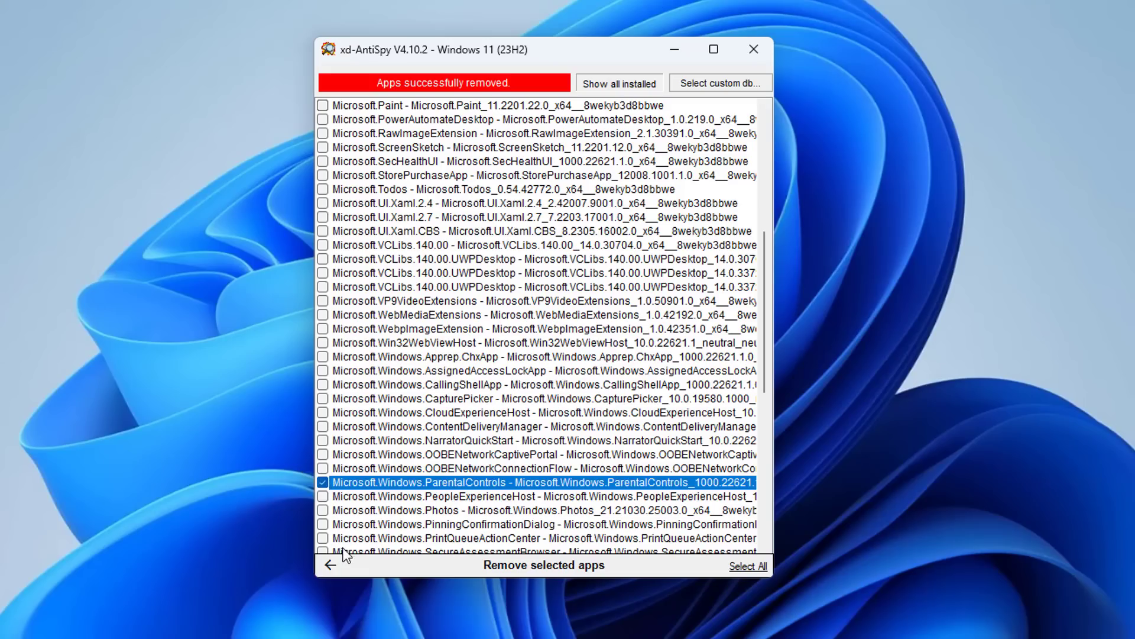
scroll(365, 512, down, 2)
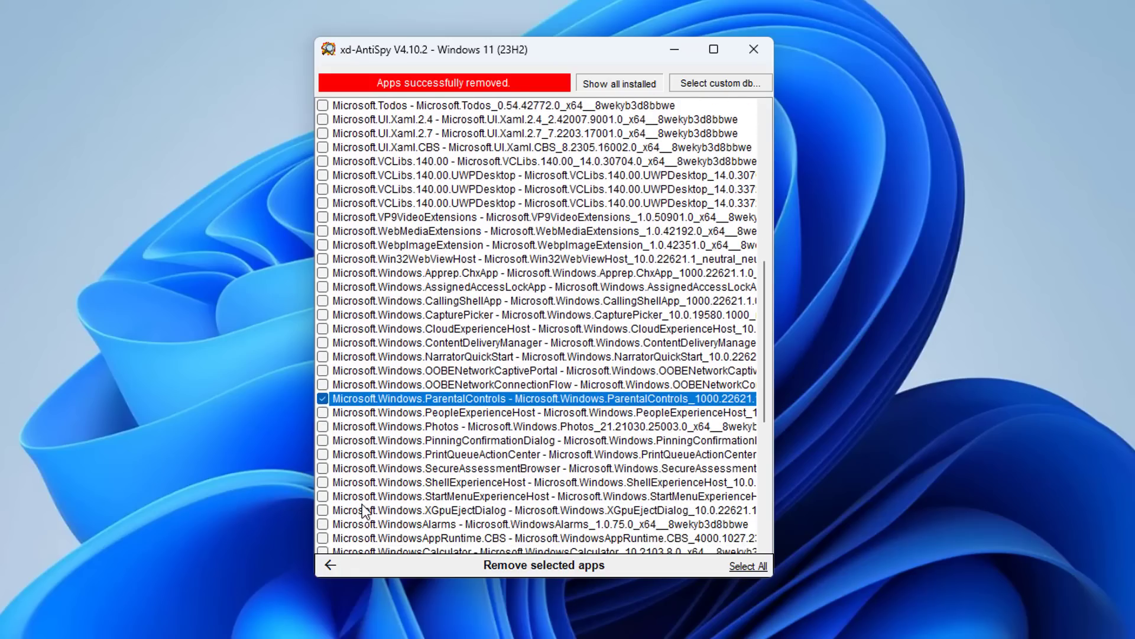
scroll(365, 512, down, 2)
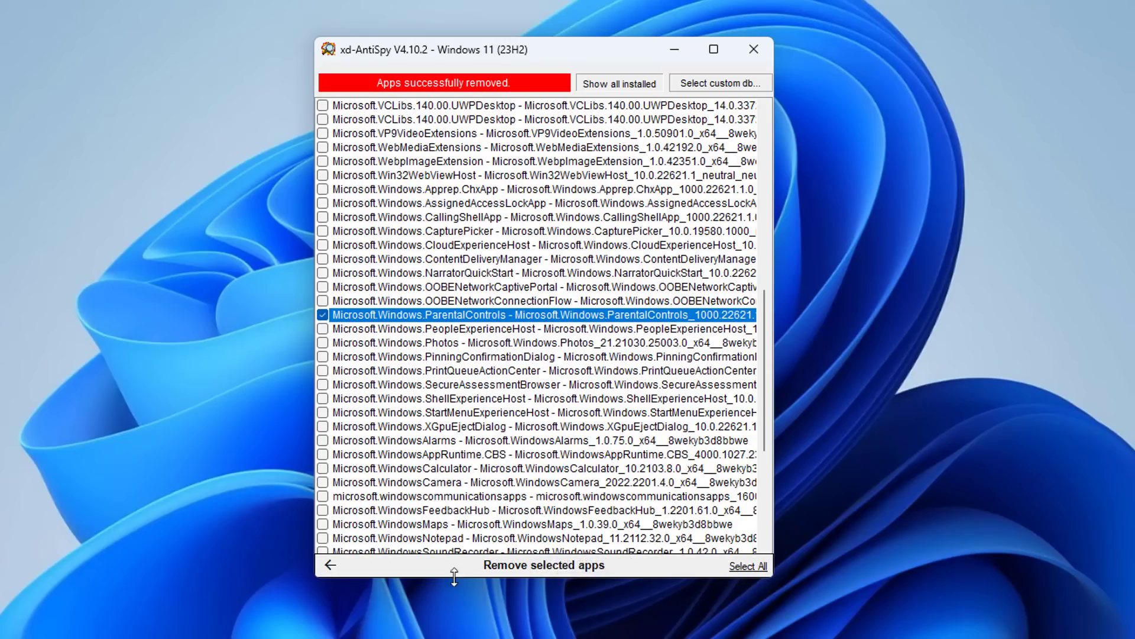
click(323, 510)
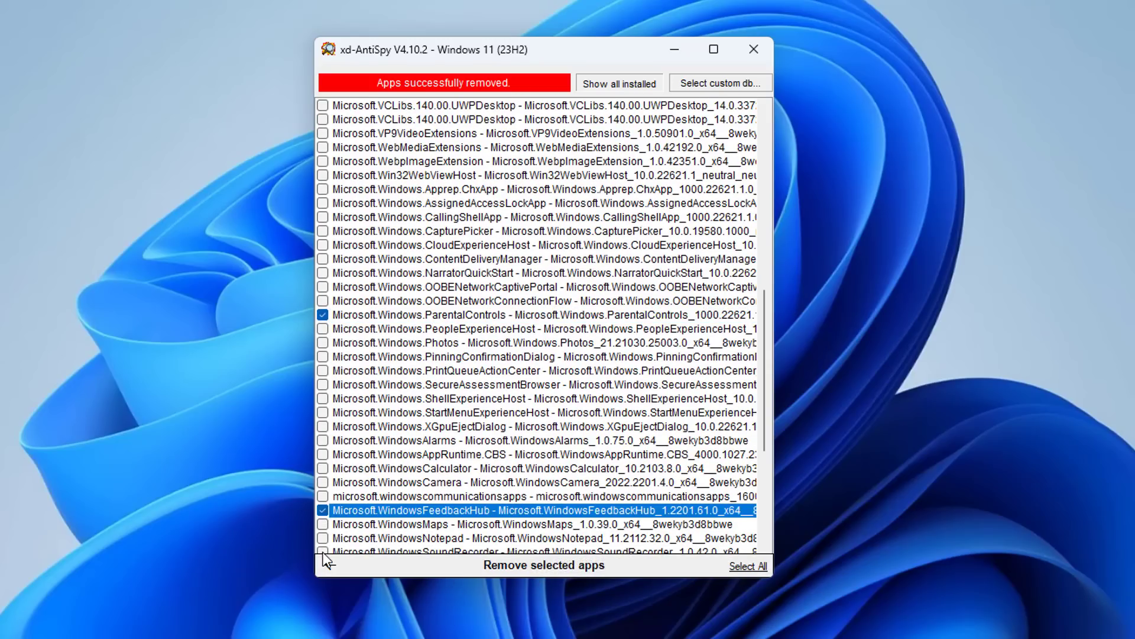
scroll(360, 483, down, 2)
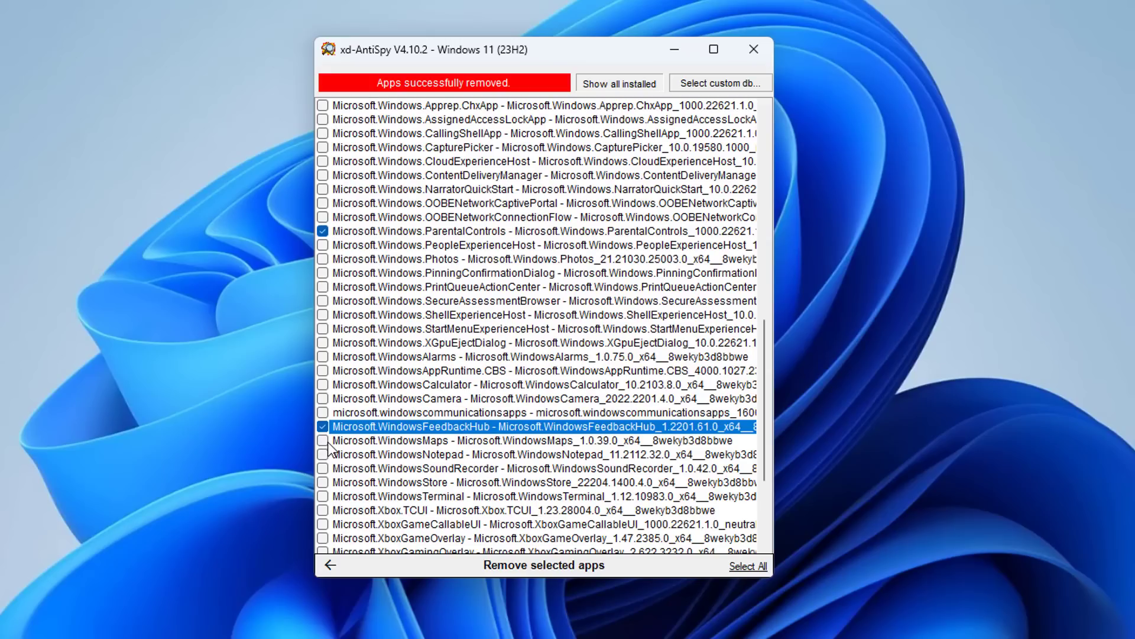
click(323, 441)
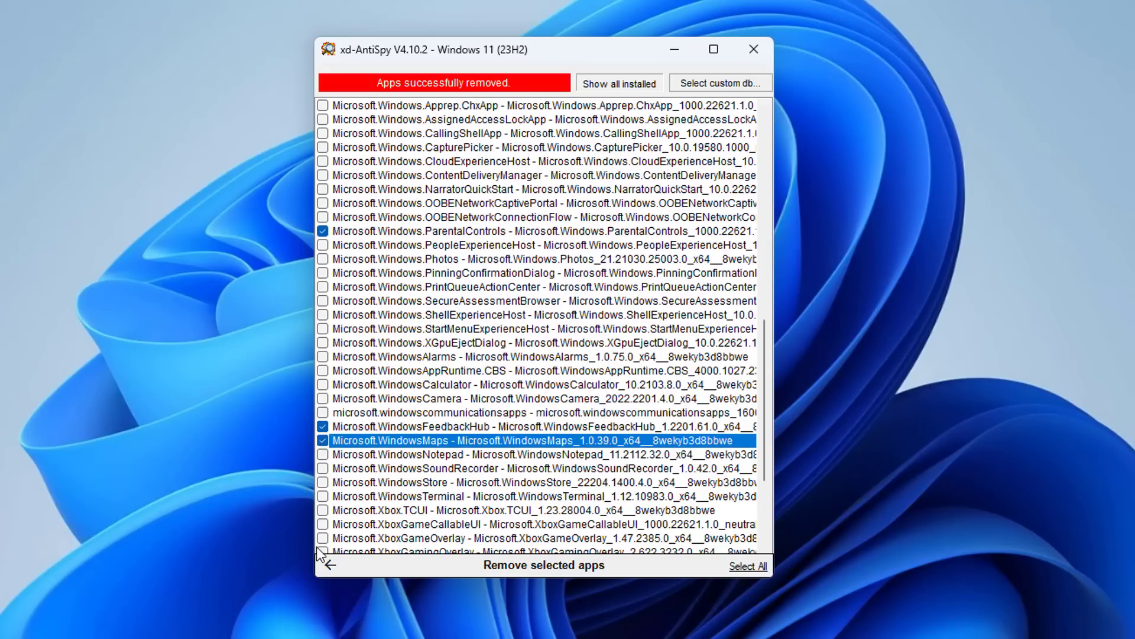
scroll(335, 523, down, 2)
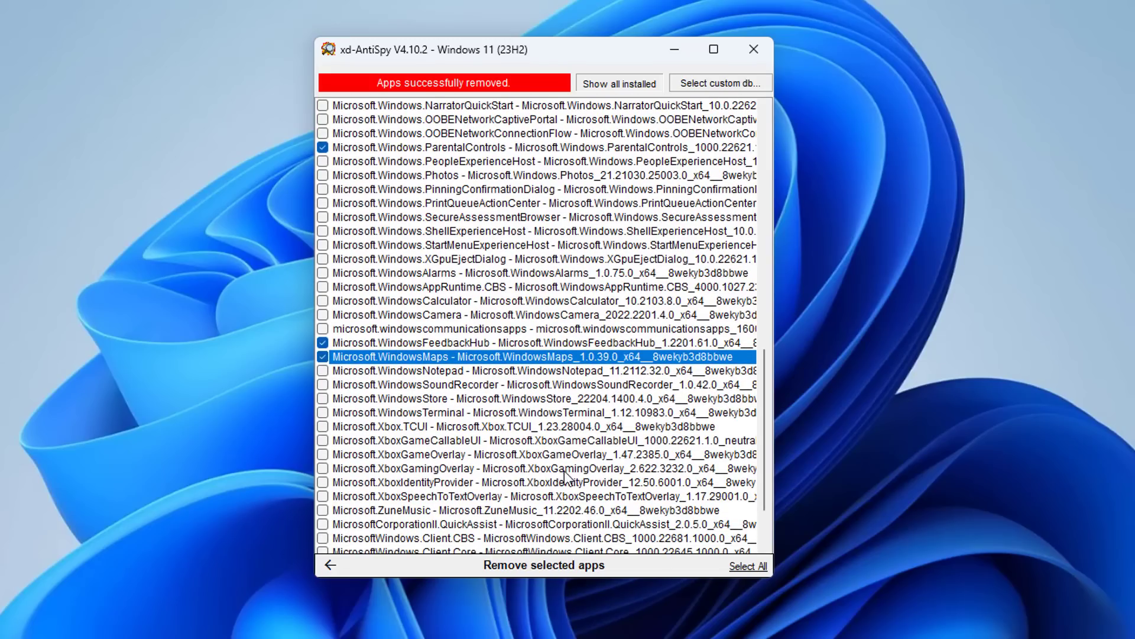
click(550, 570)
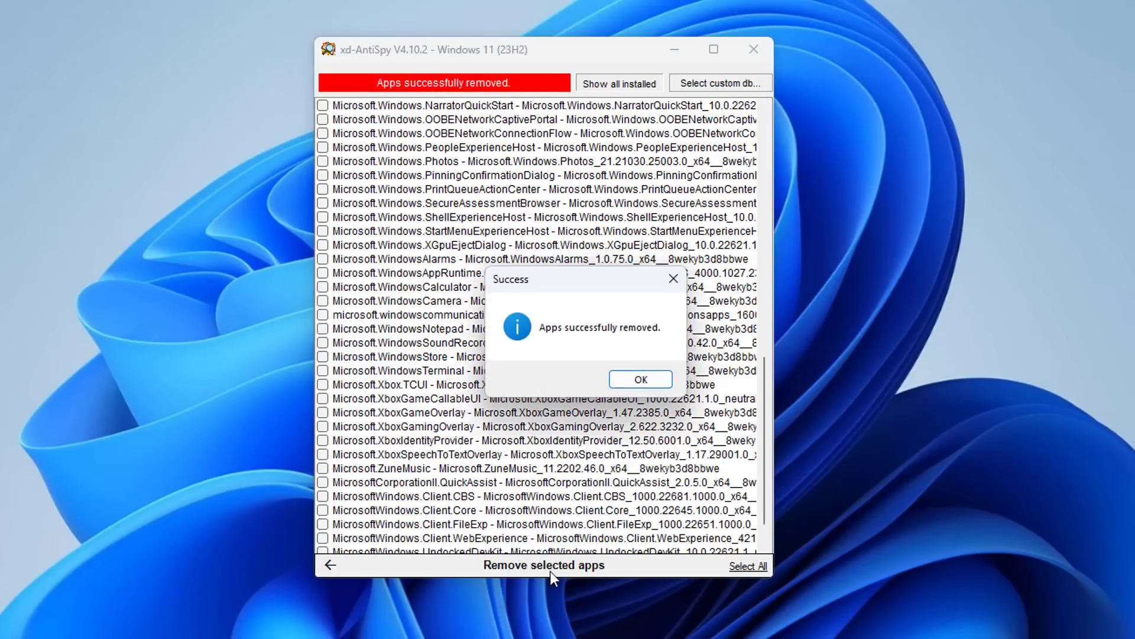
click(635, 386)
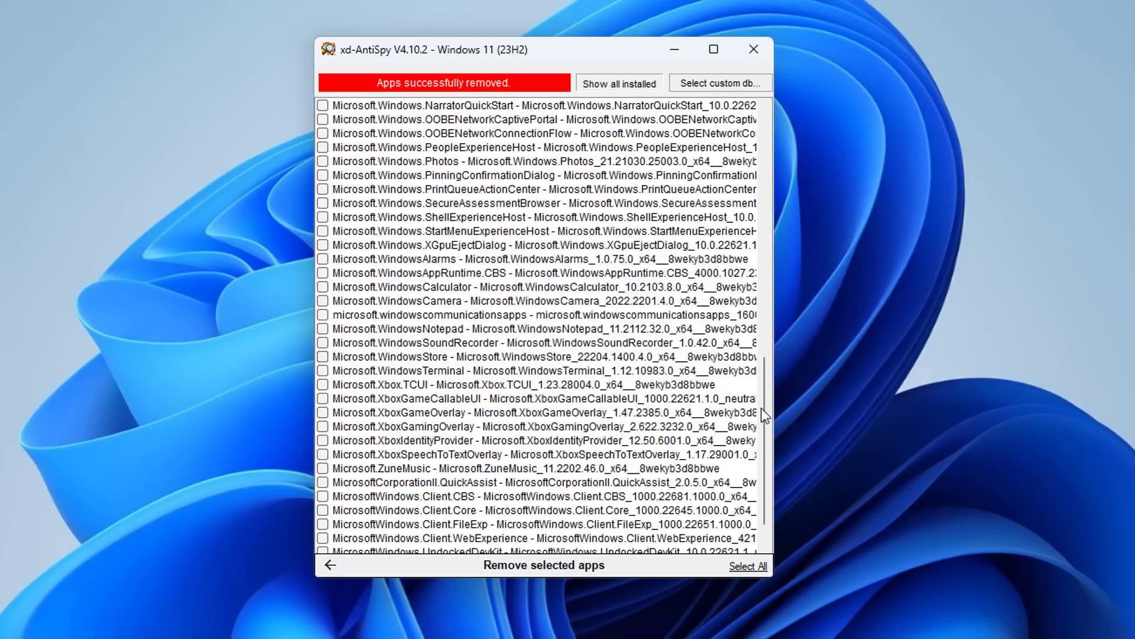
- Go back from the app list to the main tweaks page and briefly check the ? help menu
scroll(761, 409, down, 2)
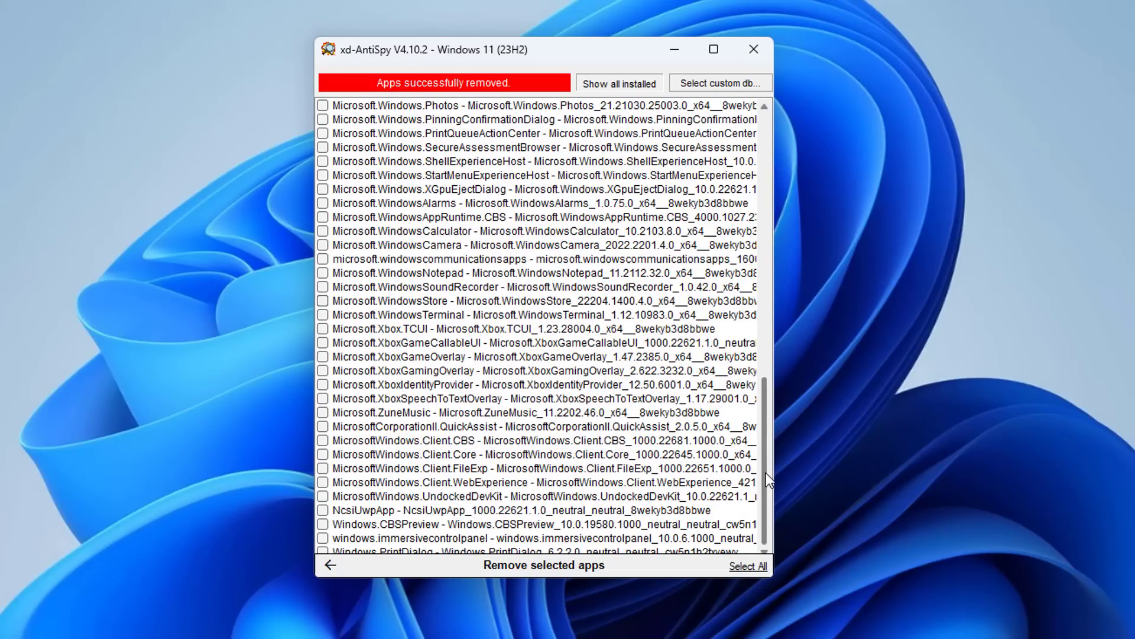
drag(765, 473, 772, 73)
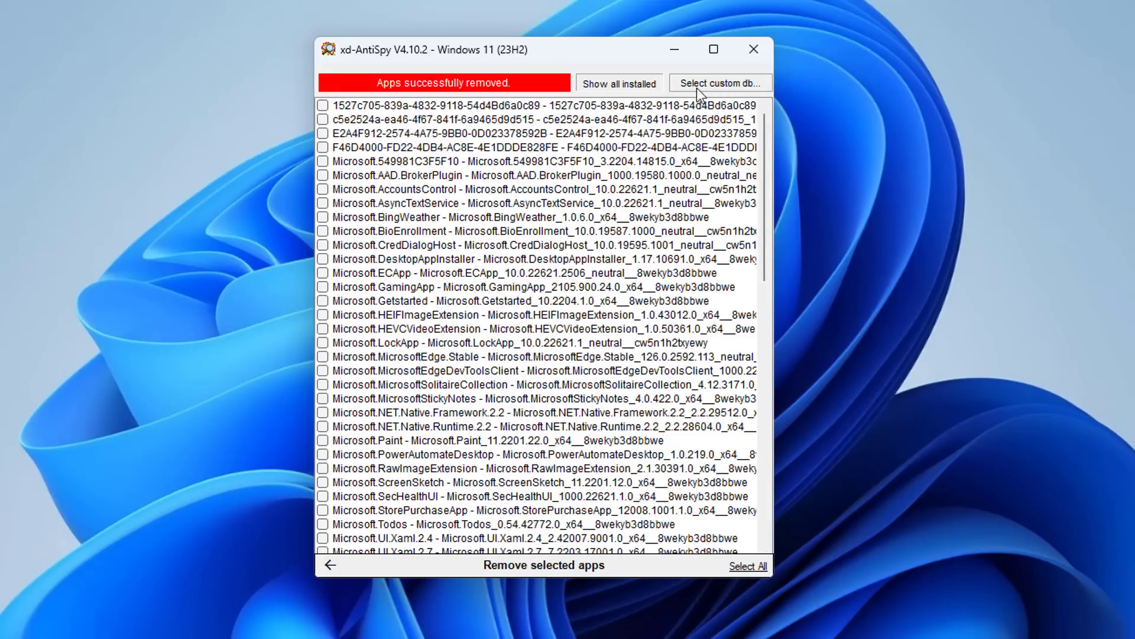
click(329, 565)
click(421, 73)
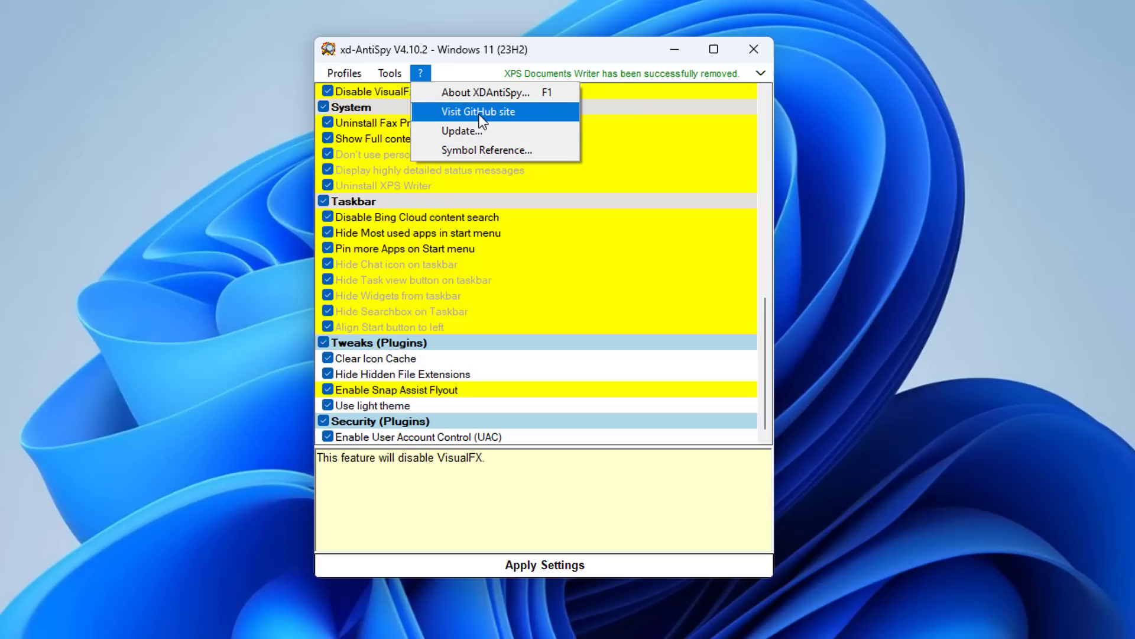
click(449, 64)
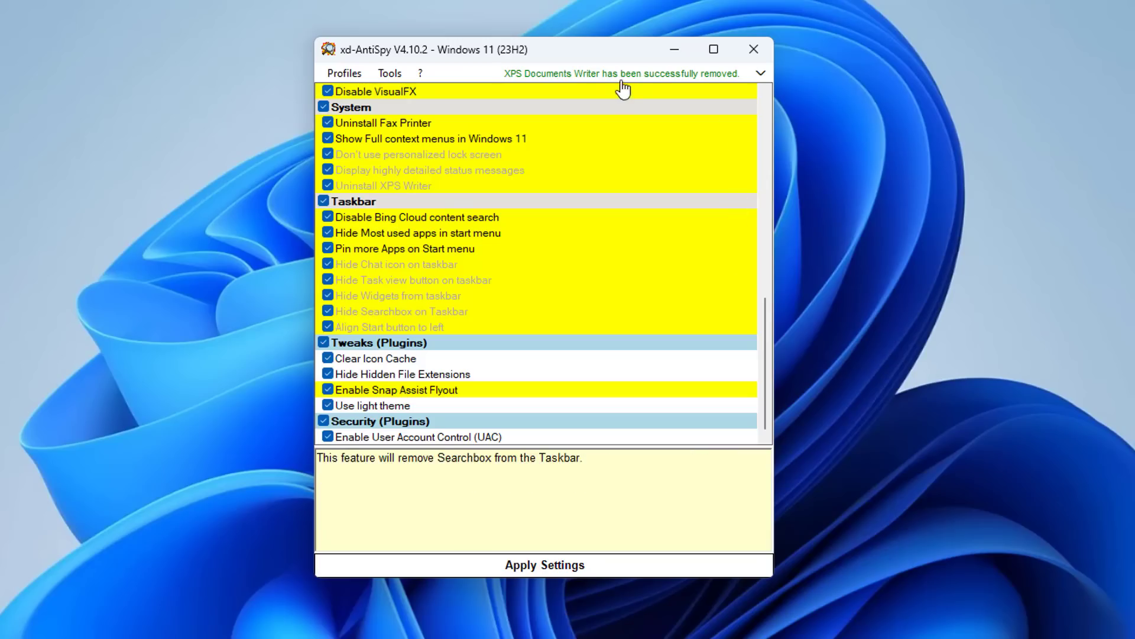
- Uninstall OneDrive from the plugins menu, then apply the checked tweaks
click(762, 73)
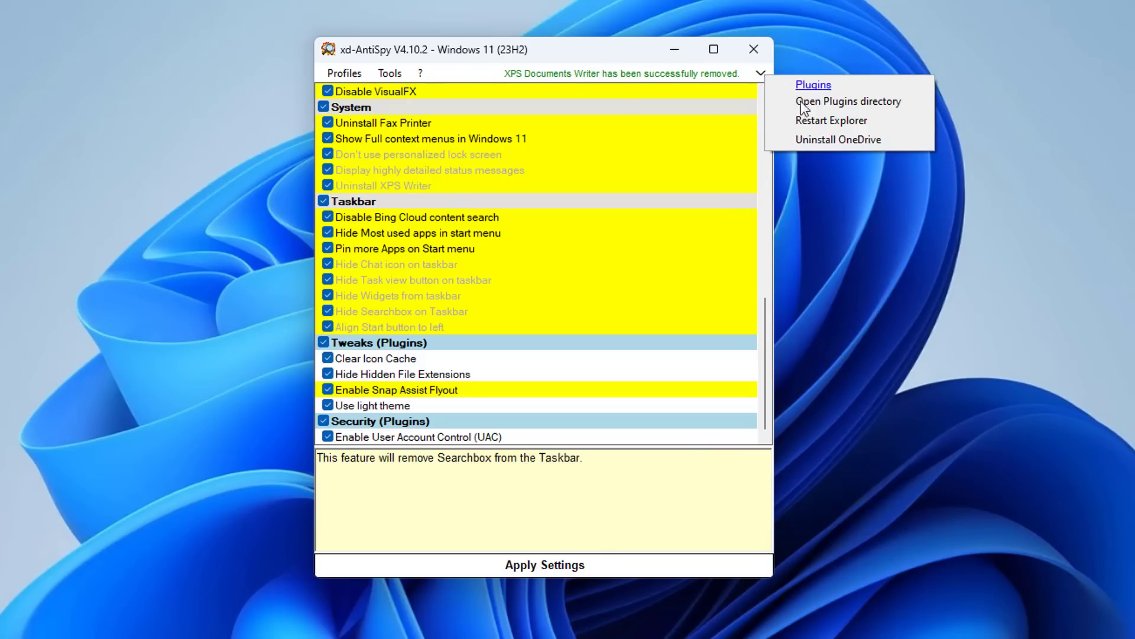
click(843, 139)
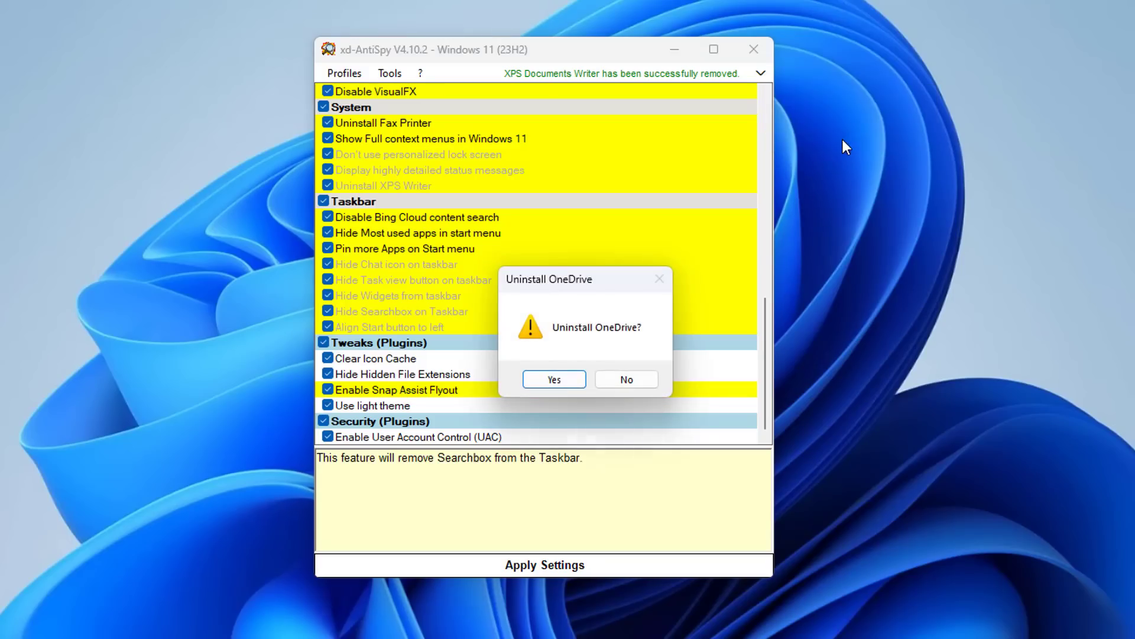
click(562, 384)
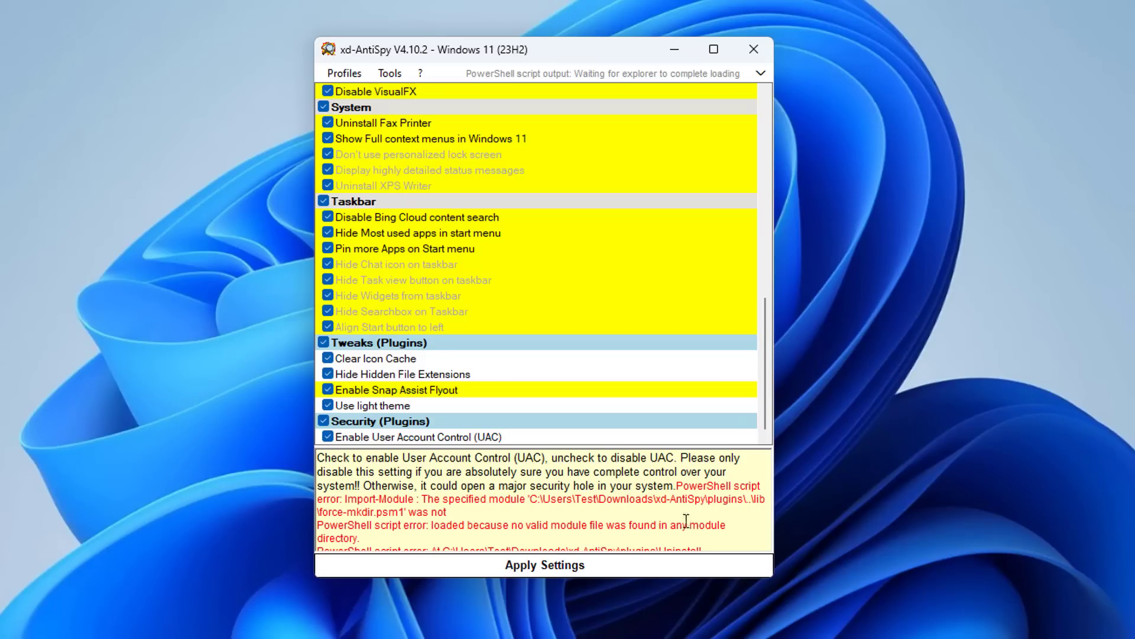
click(579, 569)
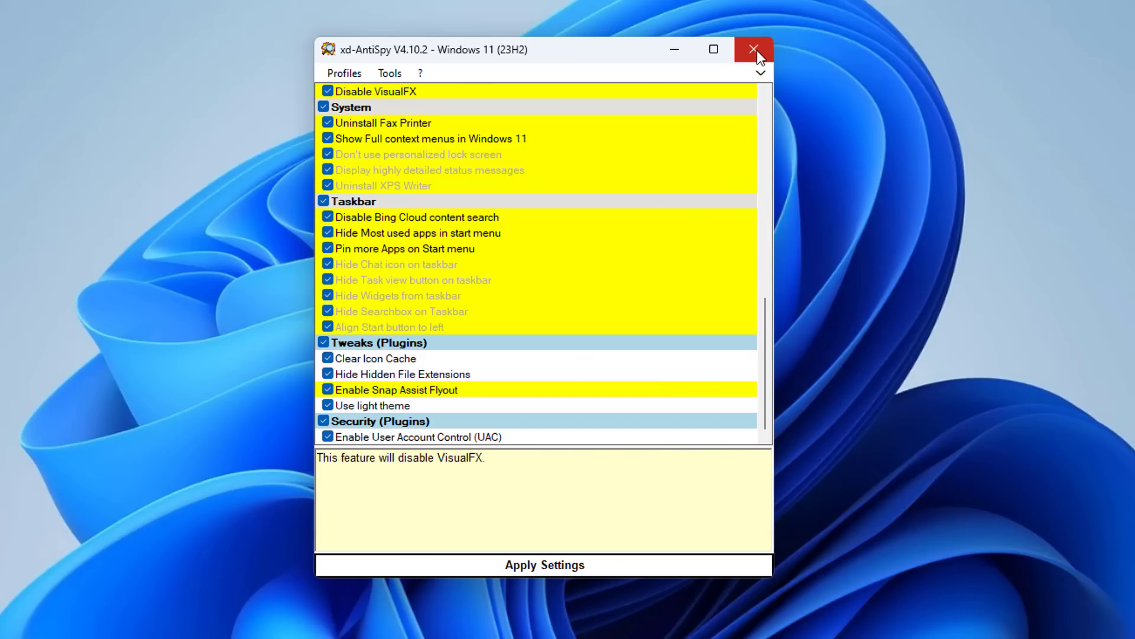
- Toggle Disable Gamer Mode off and back on at the top of the list, then close xd-AntiSpy
scroll(565, 319, up, 9)
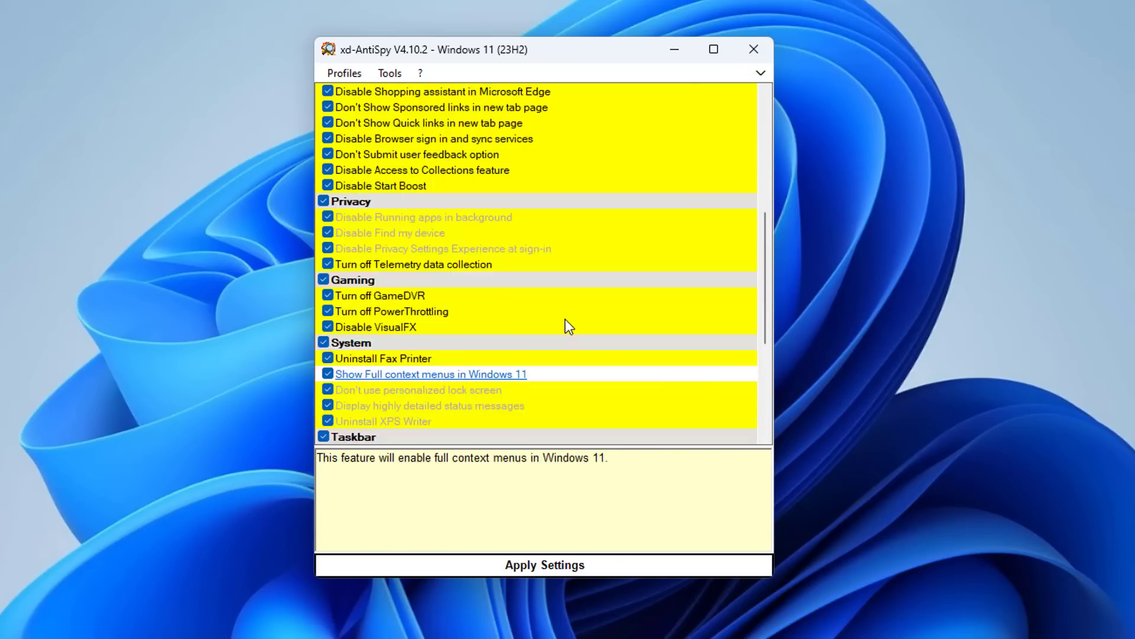
scroll(562, 311, up, 3)
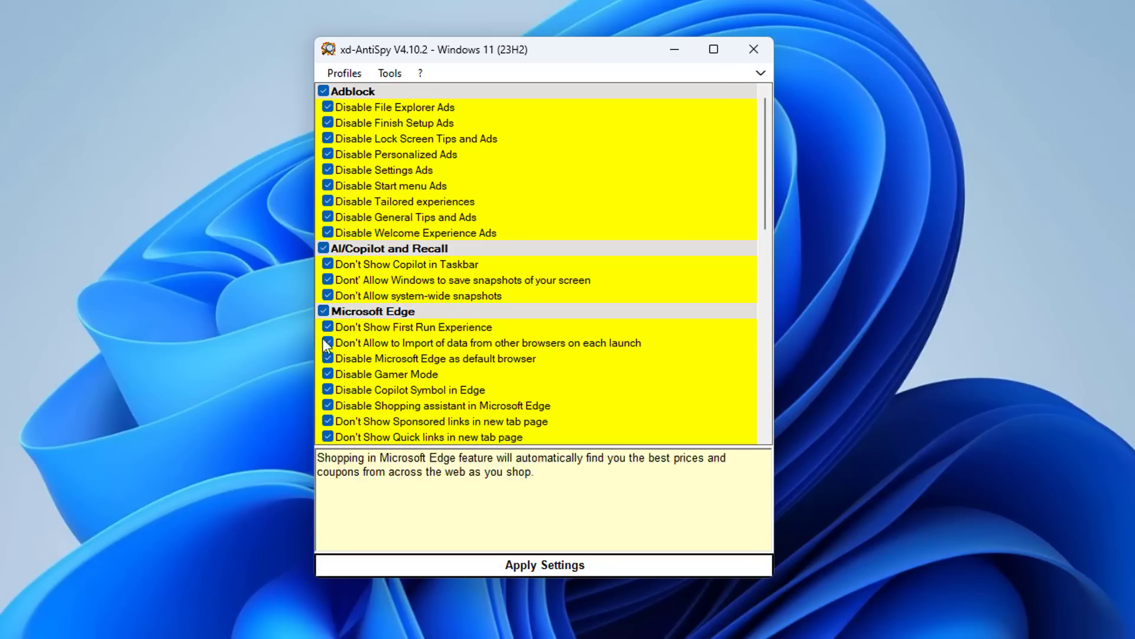
click(327, 374)
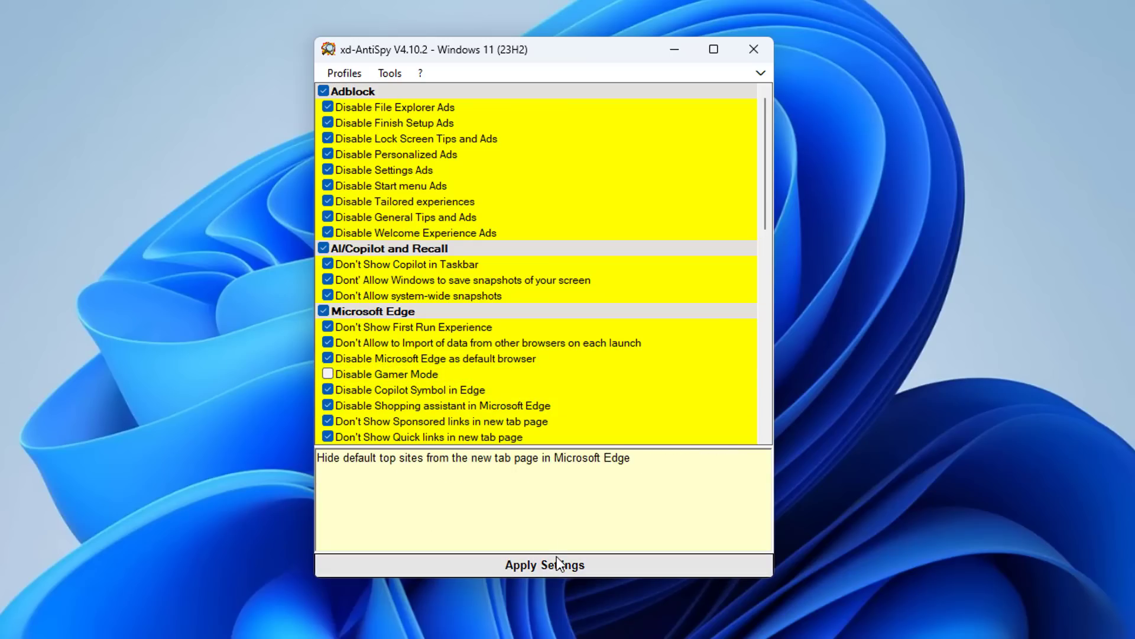
click(328, 374)
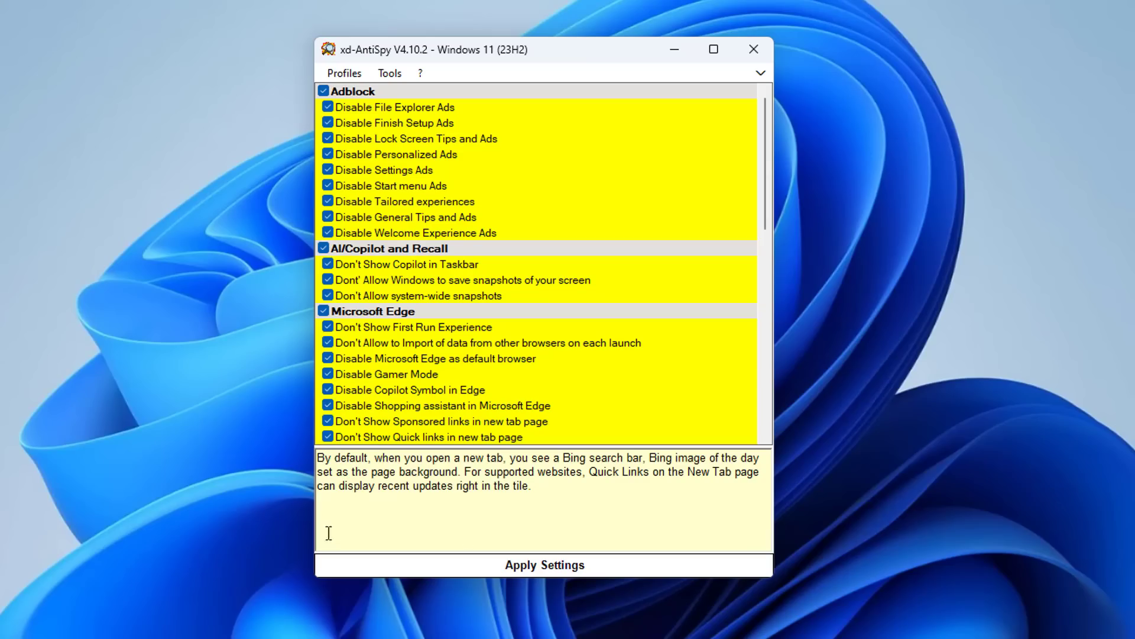
click(752, 57)
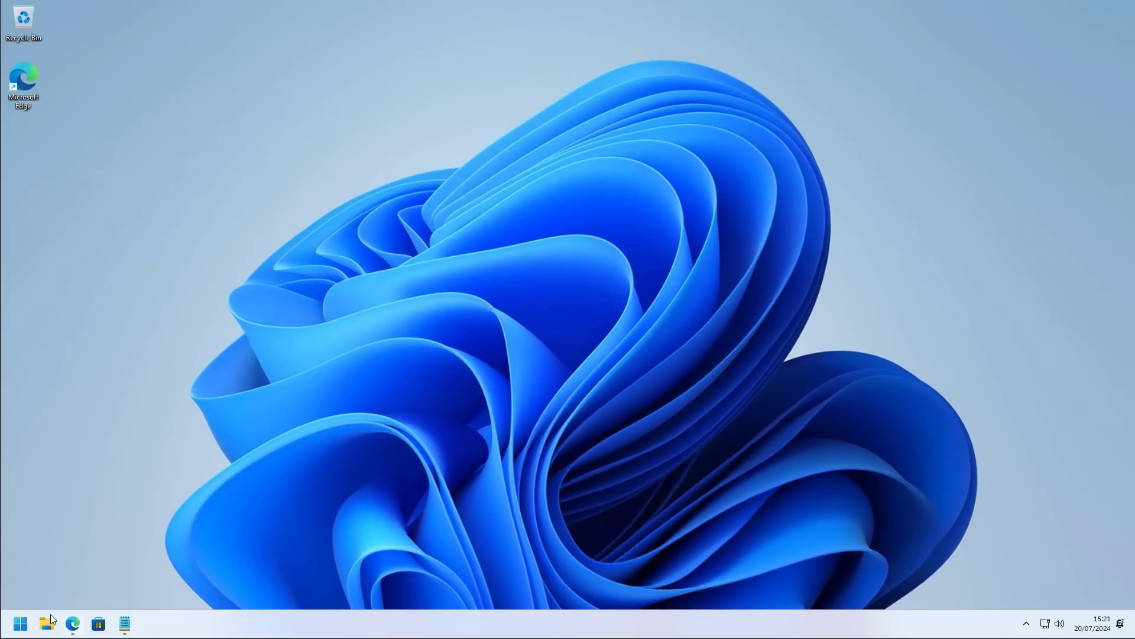
- Browse the Start menu's full list of installed apps, then dismiss the menu
click(19, 626)
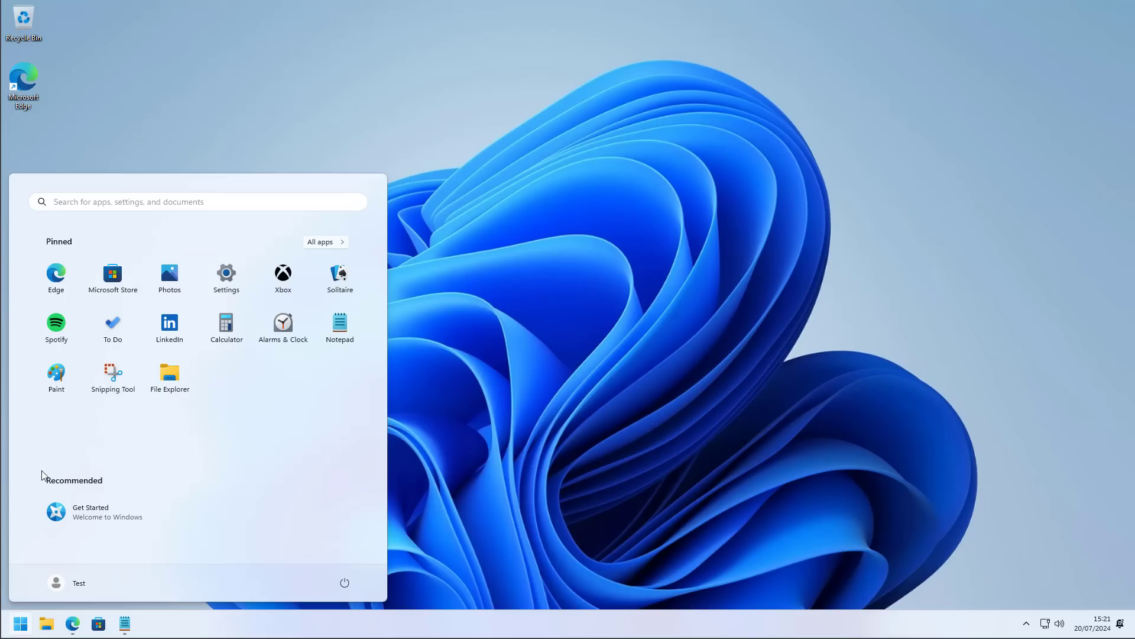
click(330, 246)
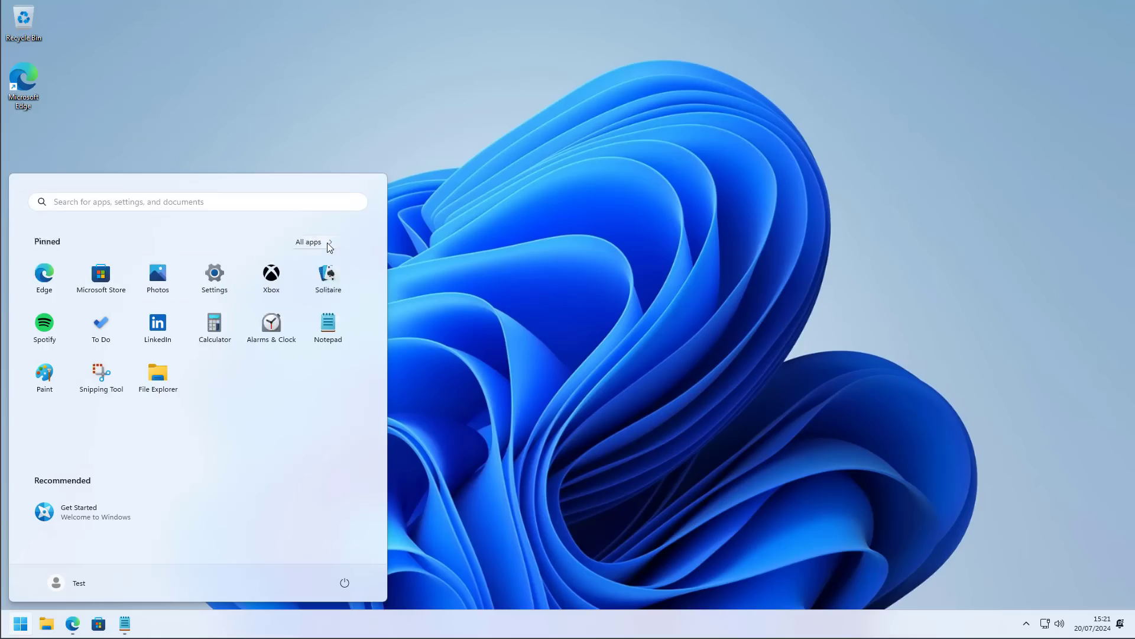
scroll(204, 355, down, 10)
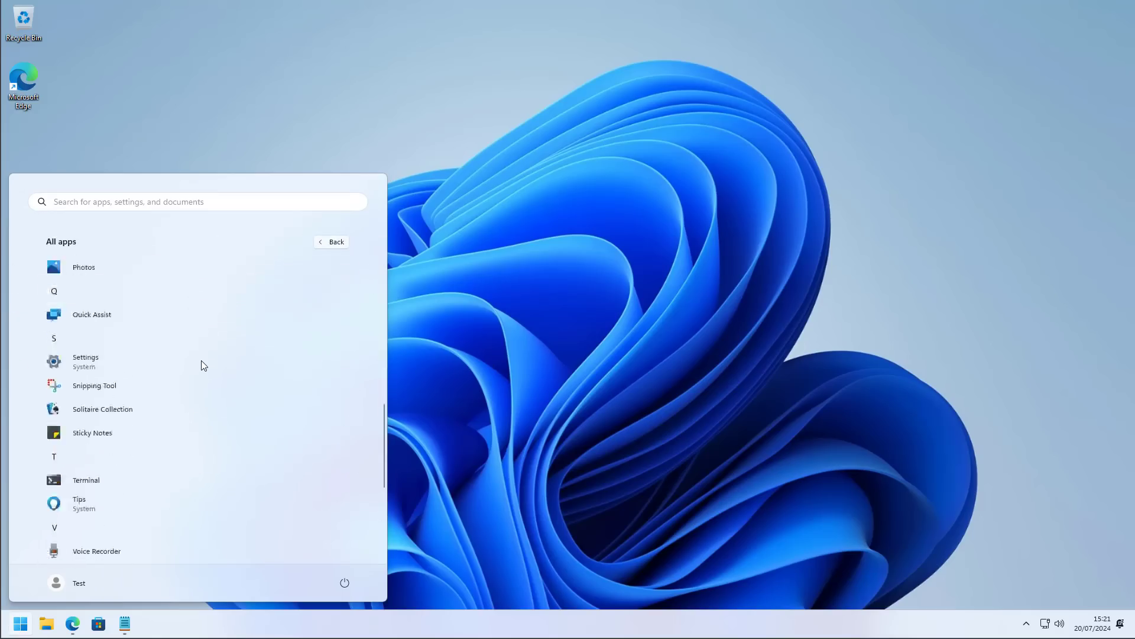
scroll(202, 360, down, 3)
click(576, 402)
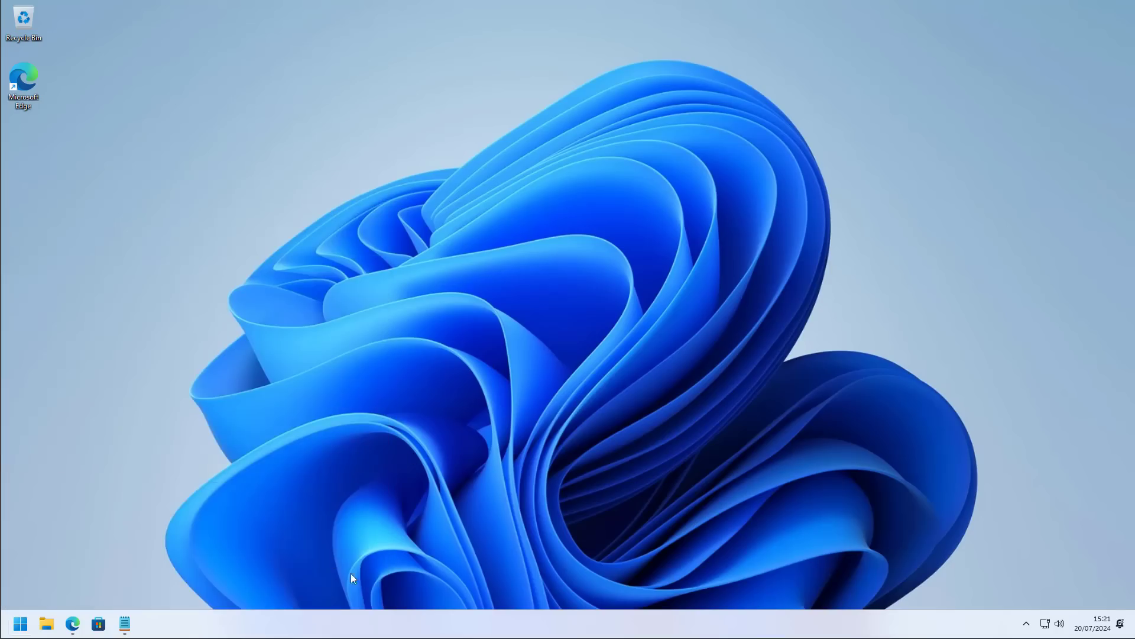
- Clear the location history under Privacy & security > Location in Settings, then close Settings
click(20, 627)
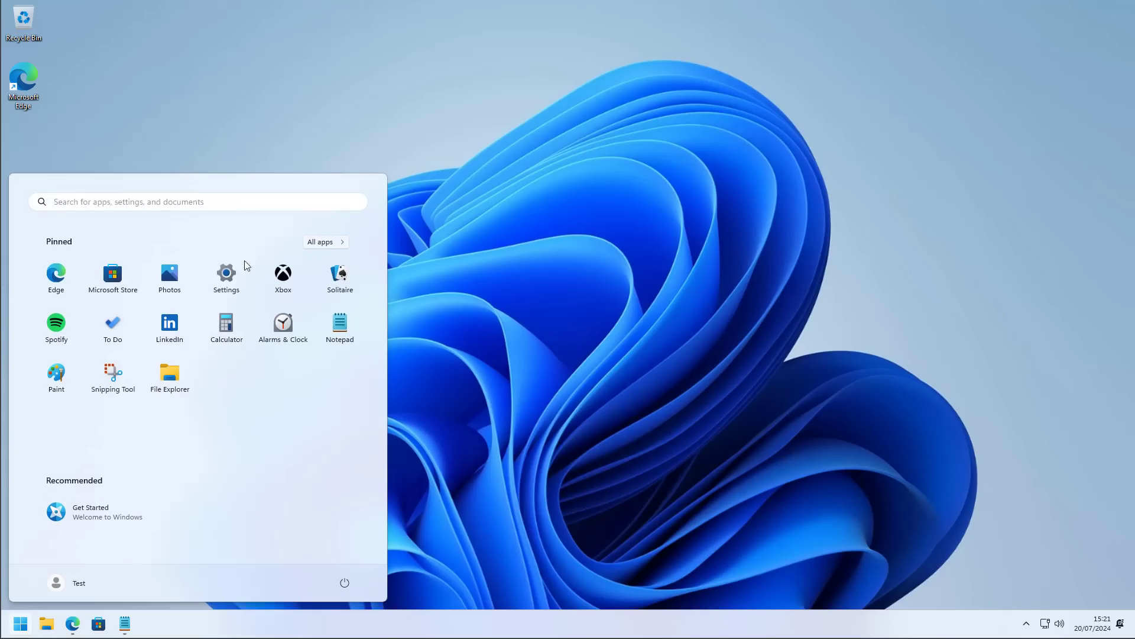
click(225, 276)
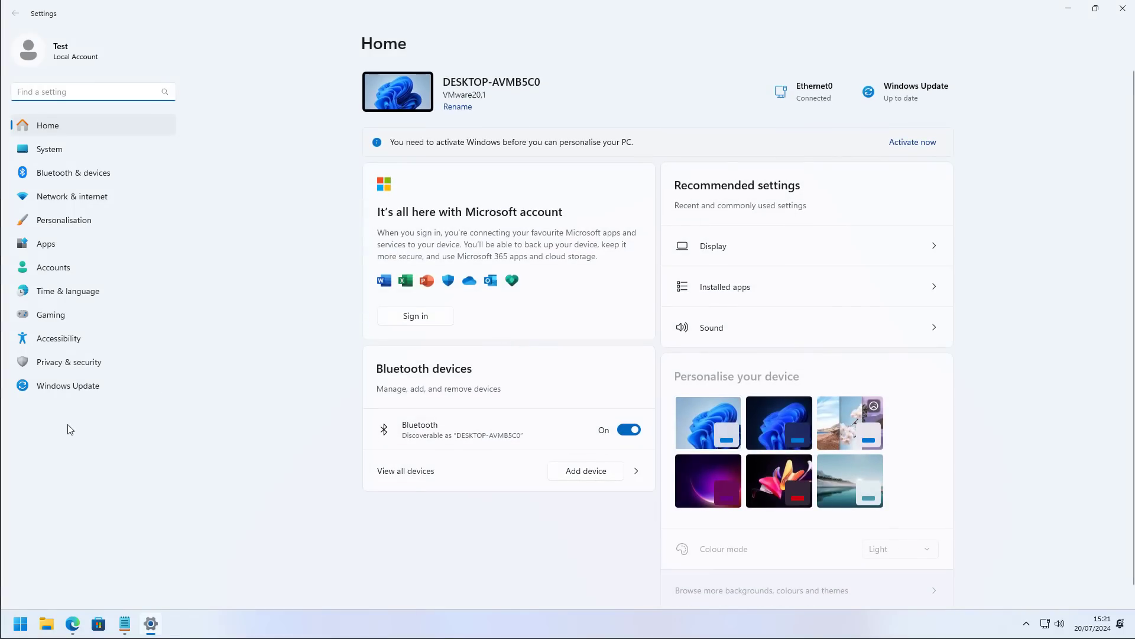
click(68, 363)
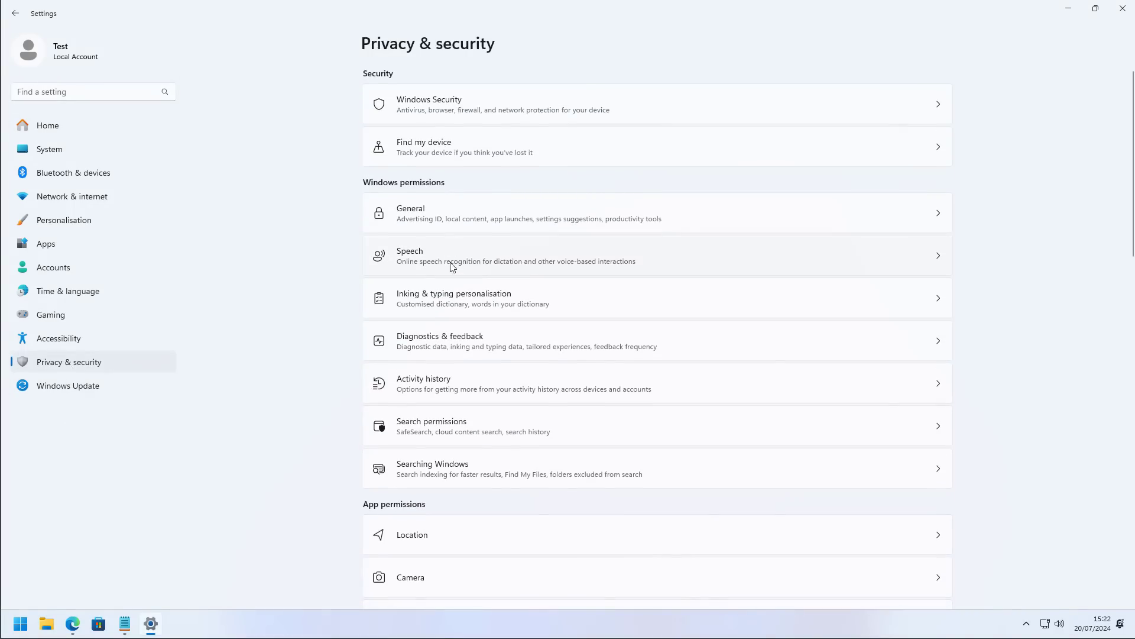
scroll(503, 460, down, 2)
click(473, 459)
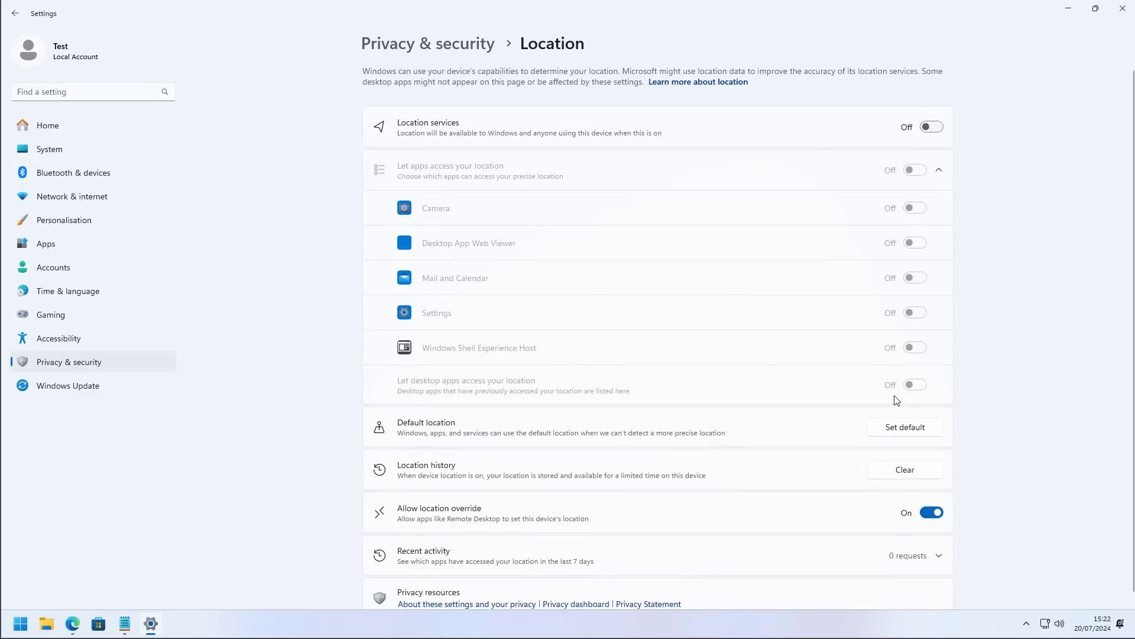
click(918, 475)
key(alt+F4)
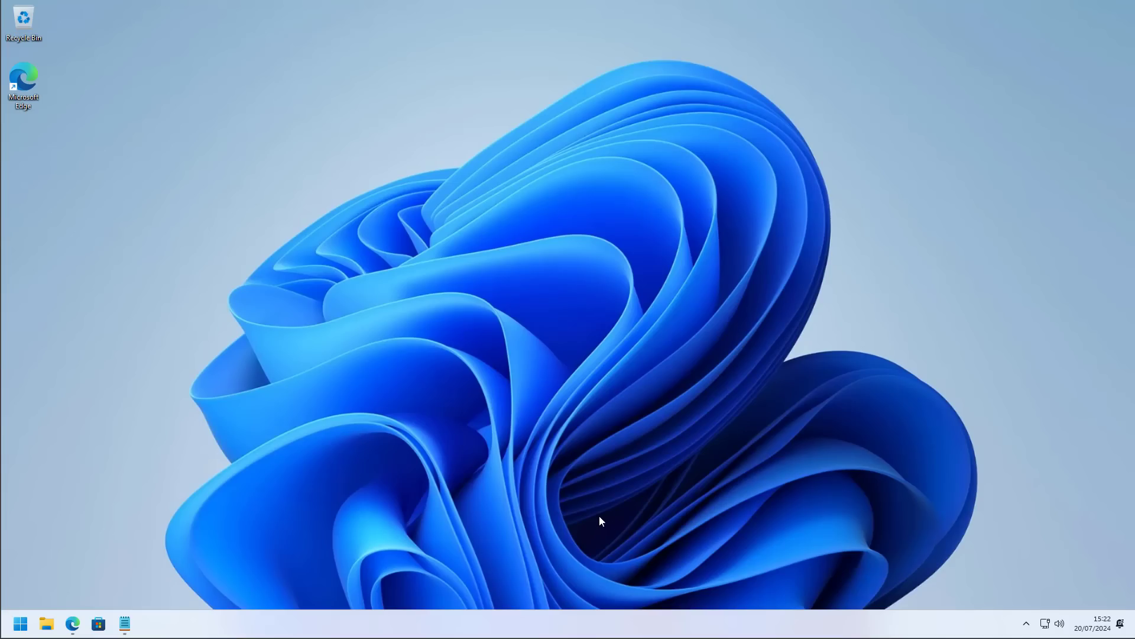
click(46, 623)
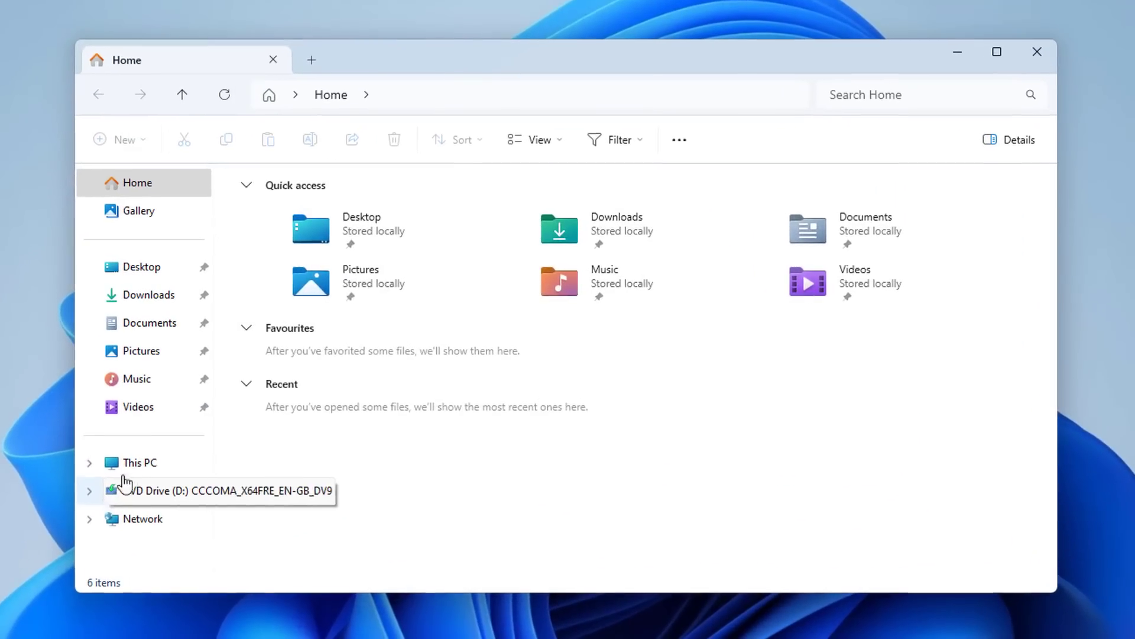
click(213, 428)
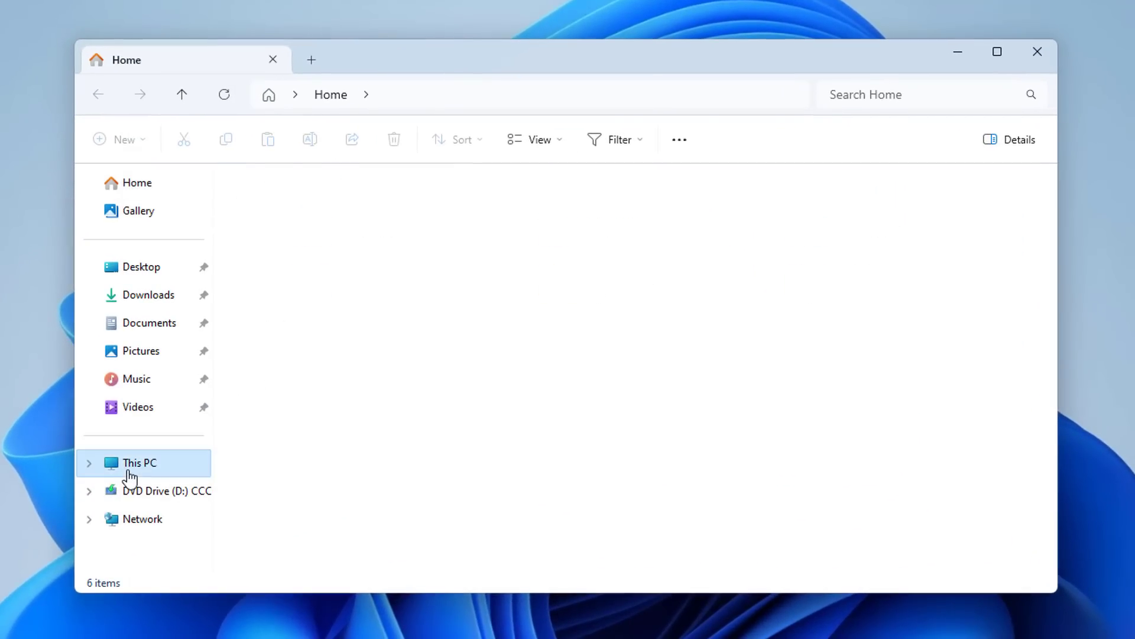
double_click(296, 225)
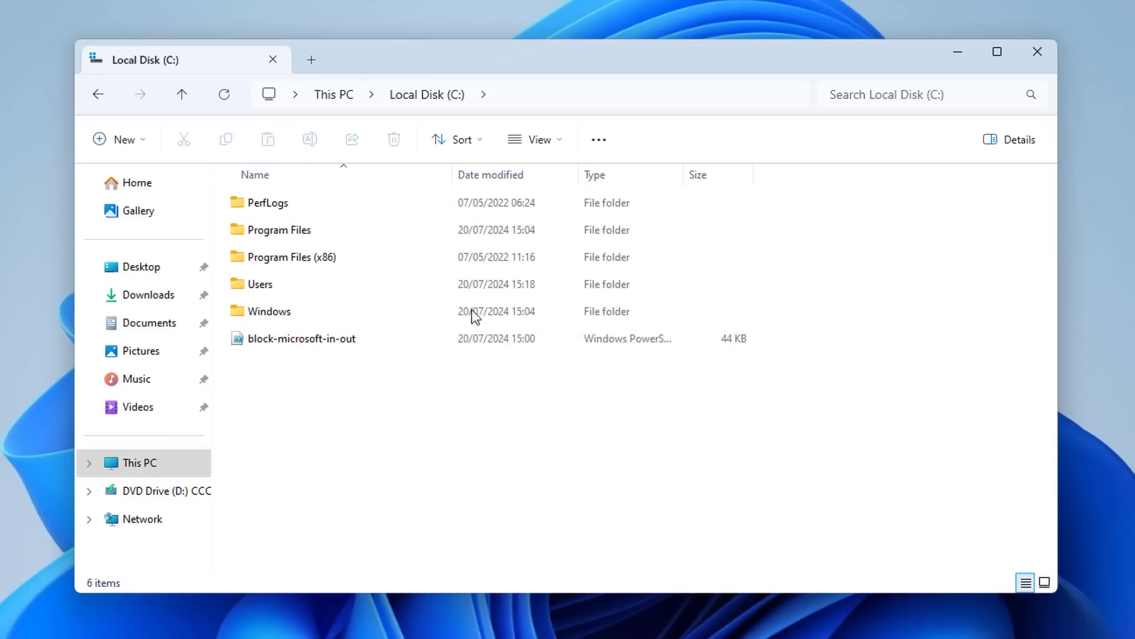
click(1038, 52)
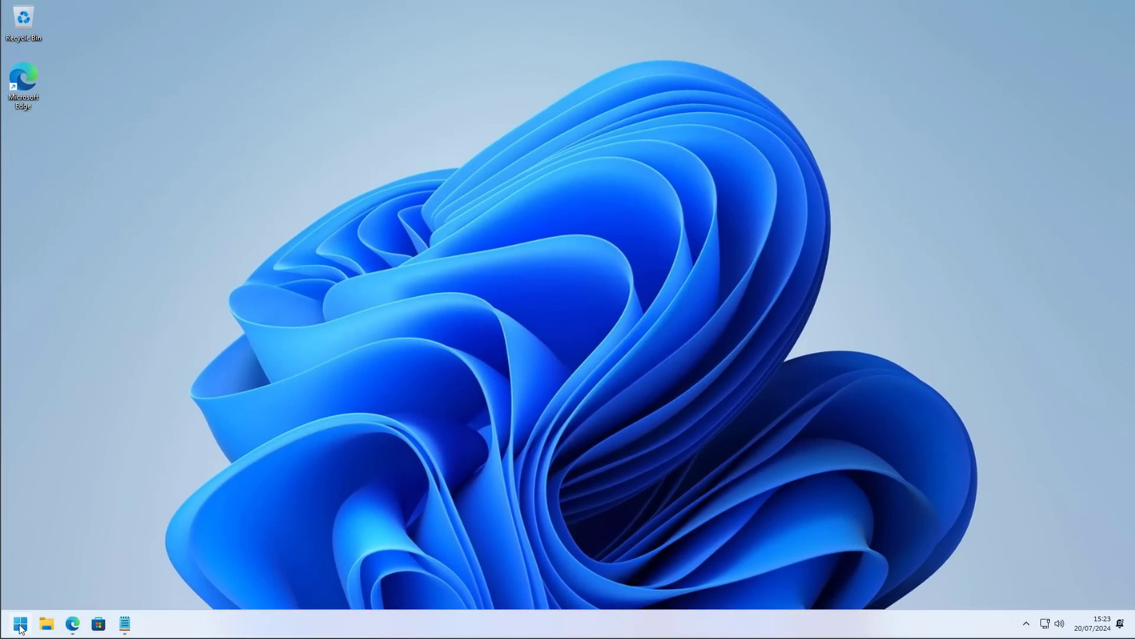
- Launch Terminal (Admin), approve the UAC prompt, and paste set-executionpolicy unrestricted at the prompt
right_click(20, 628)
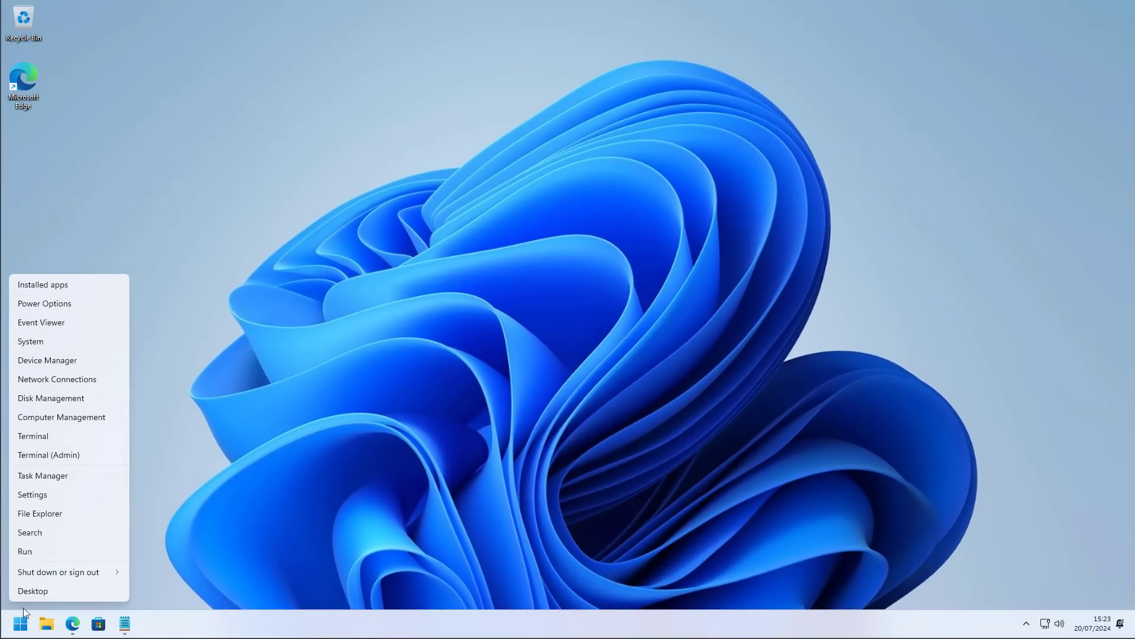
click(83, 460)
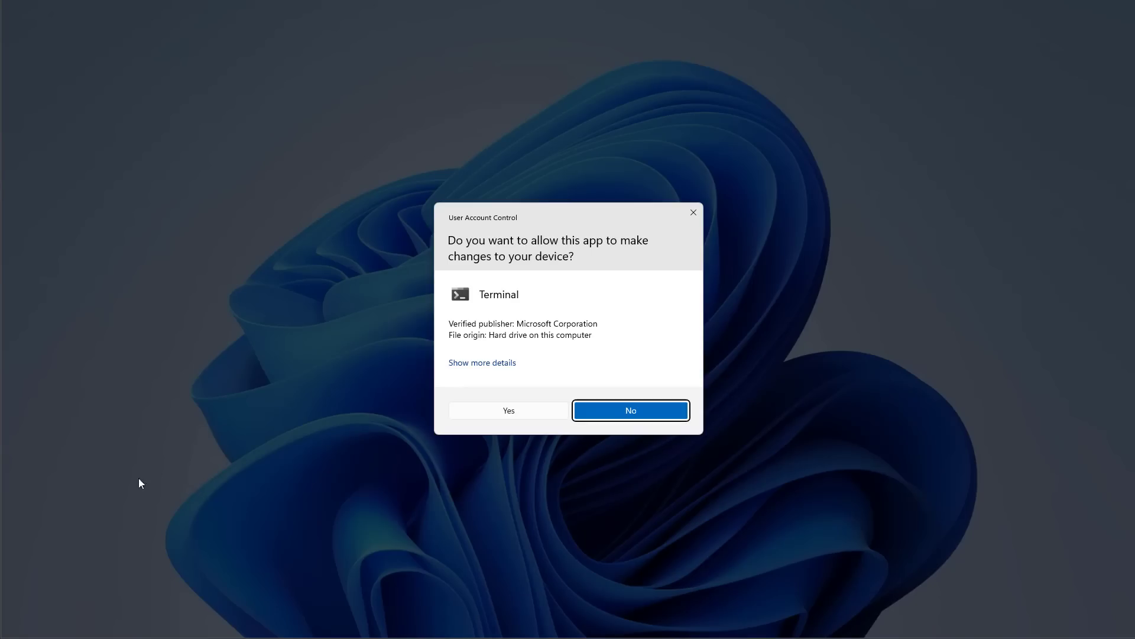
click(503, 411)
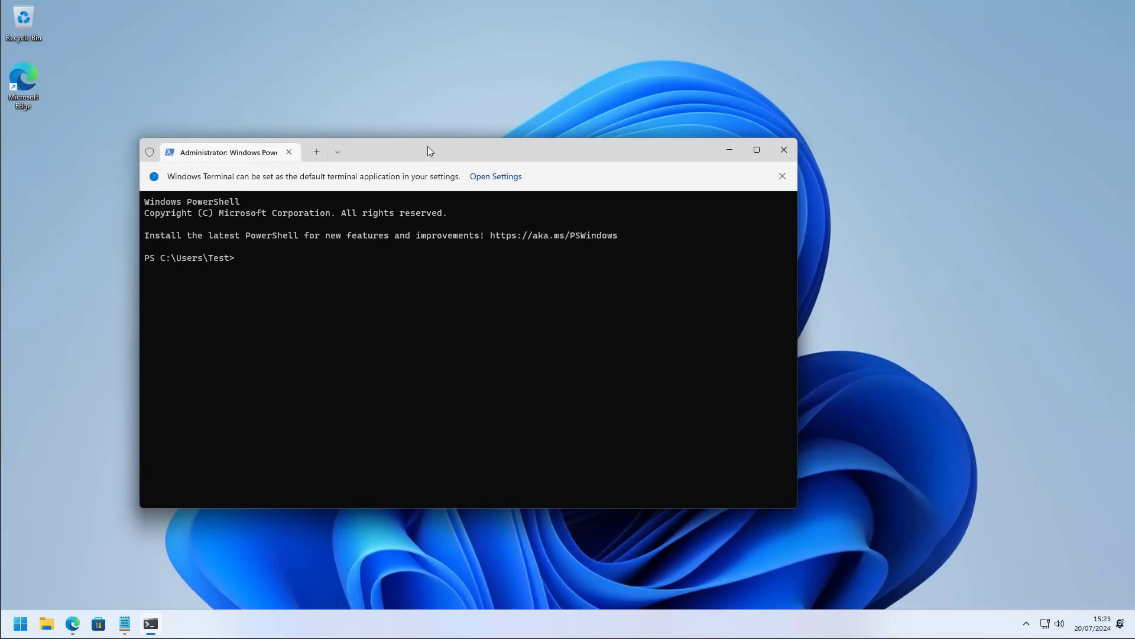
drag(427, 150, 485, 146)
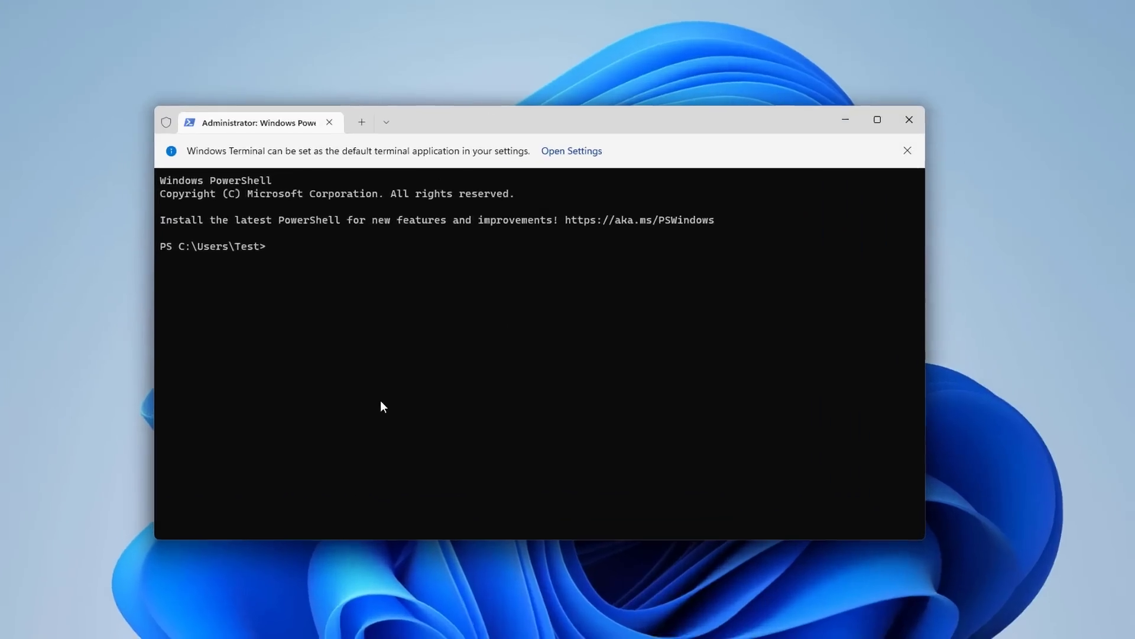
text(set-executionpolicy unrestricted)
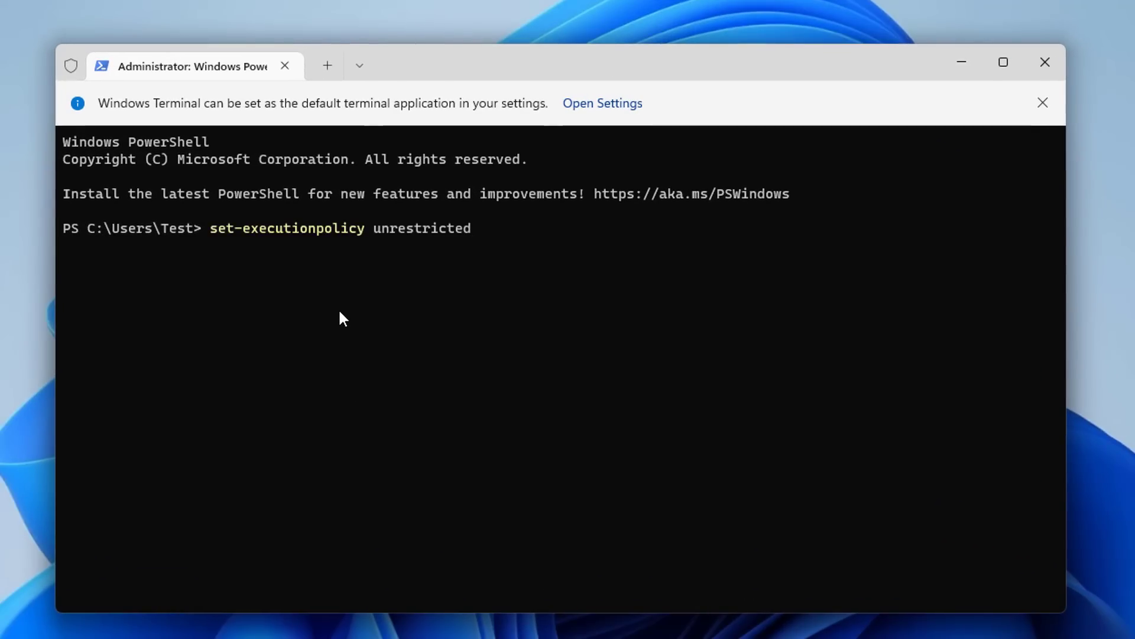
- Run set-executionpolicy unrestricted, then run powershell.exe 'c:\block-microsoft-in-out.ps1' and review its output
key(Return)
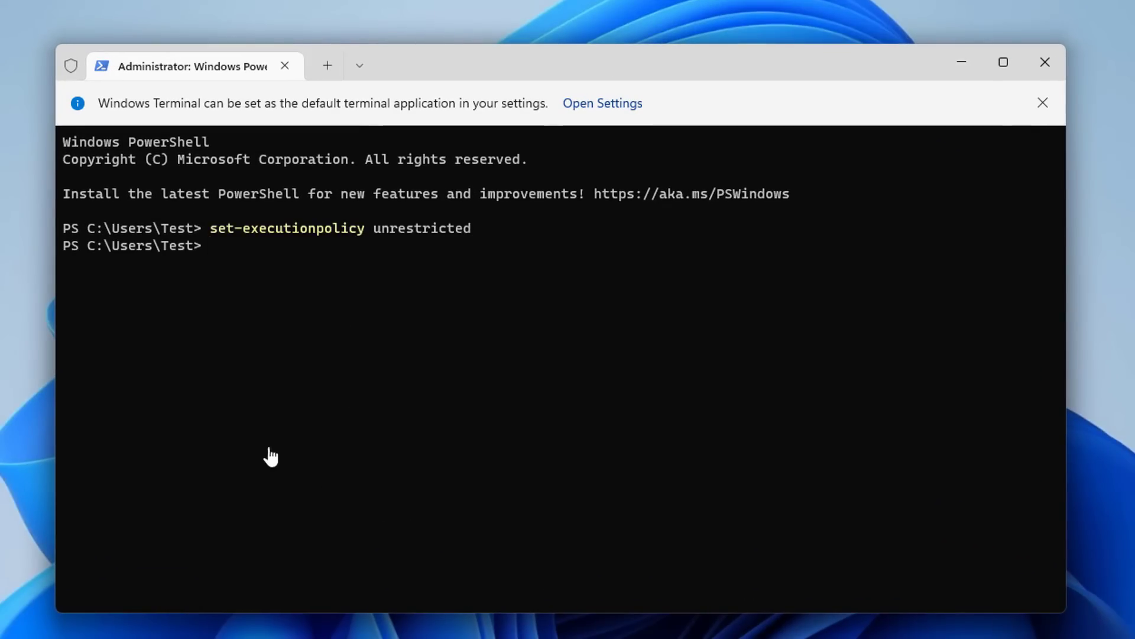
text(powershell.exe 'c:\block-microsoft-in-out.ps1')
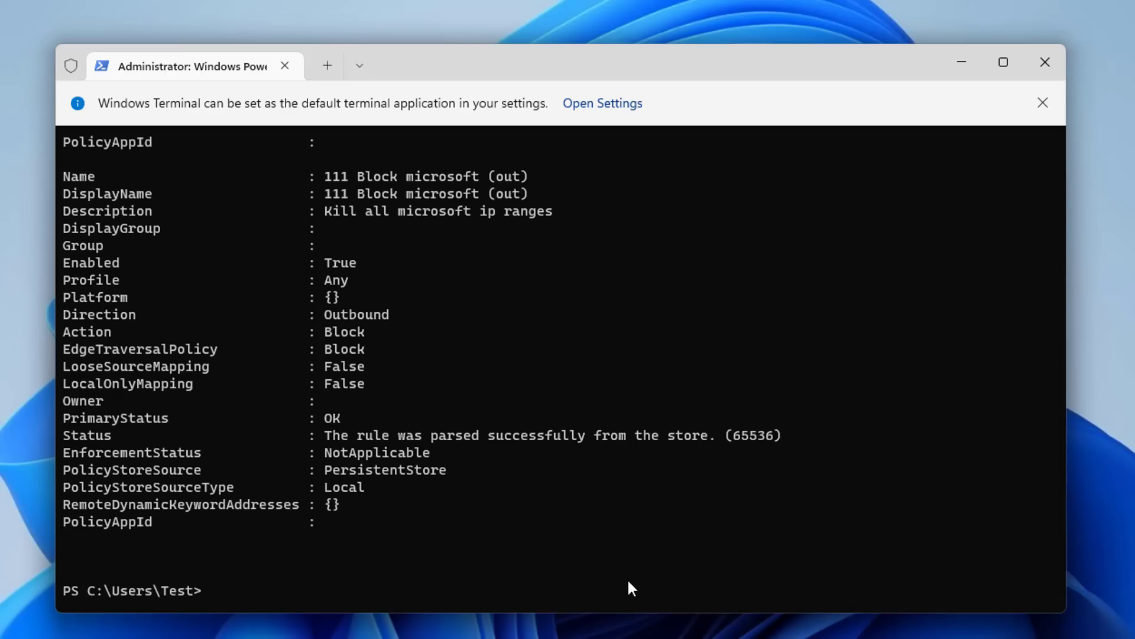
scroll(628, 581, up, 3)
scroll(625, 578, up, 5)
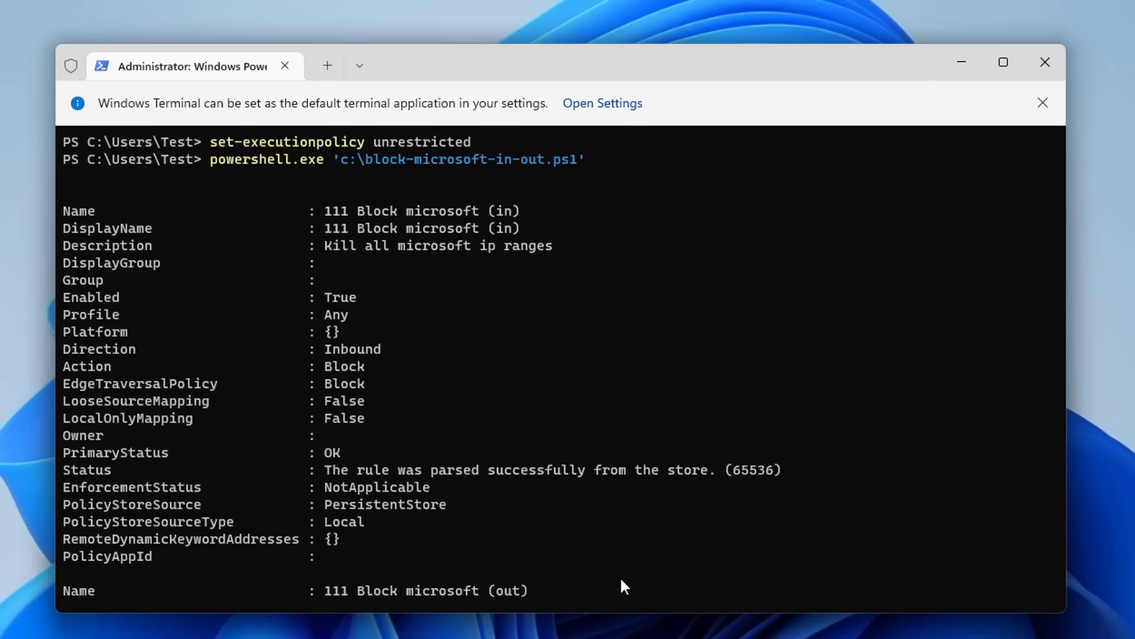
scroll(620, 576, down, 5)
scroll(621, 582, down, 3)
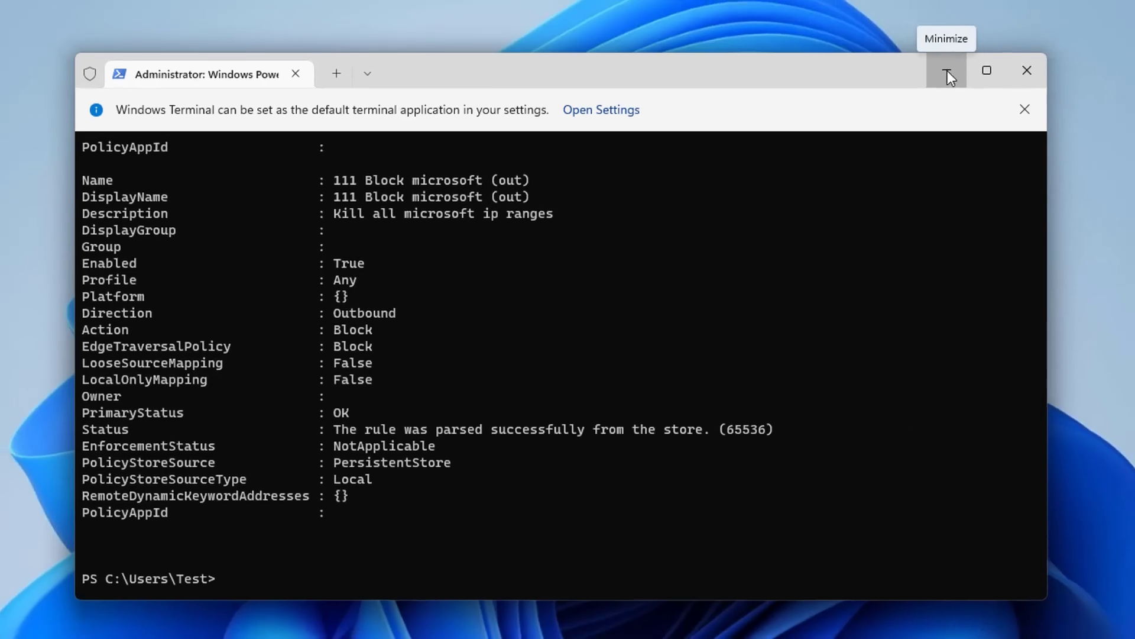
- Open Windows Defender Firewall through a Start search for 'firewall' and go to its Advanced settings
click(952, 66)
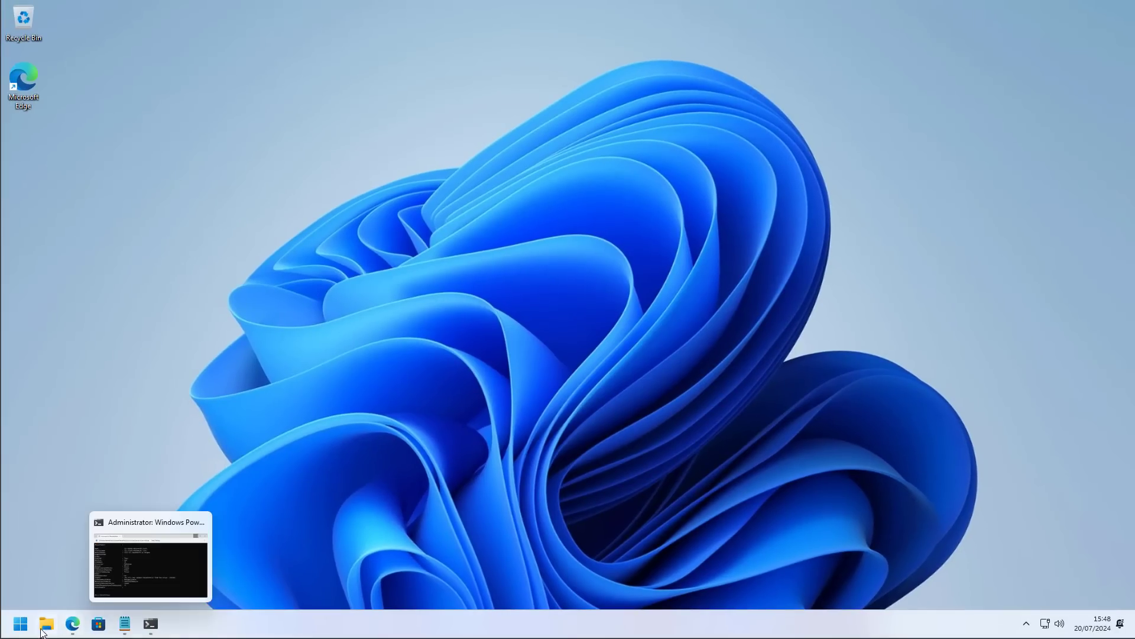
click(21, 623)
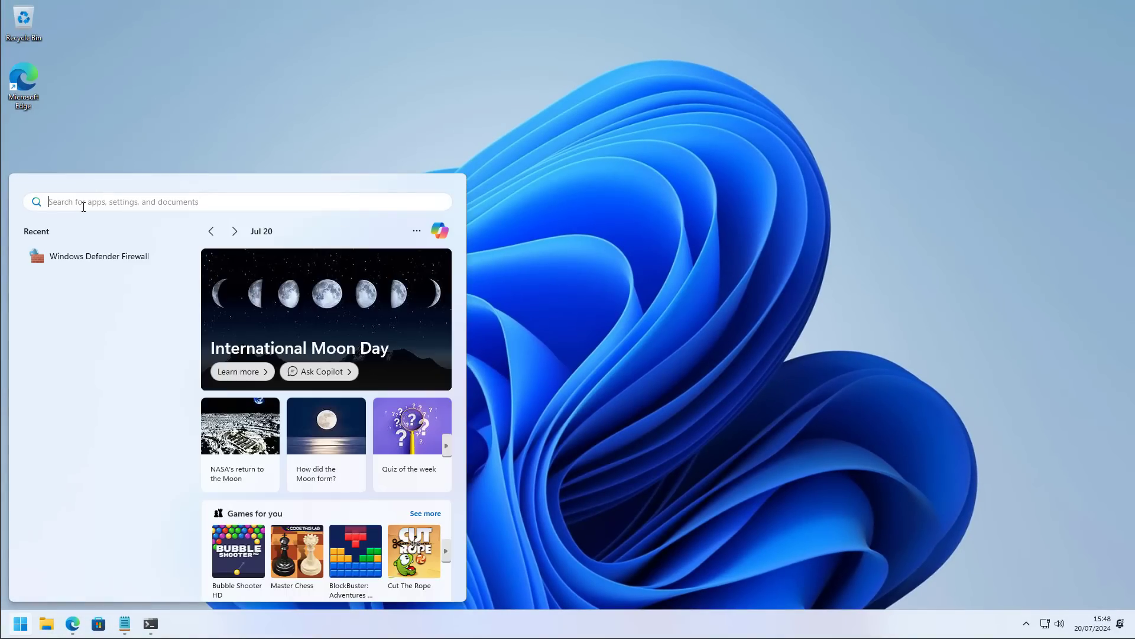
text(firewall)
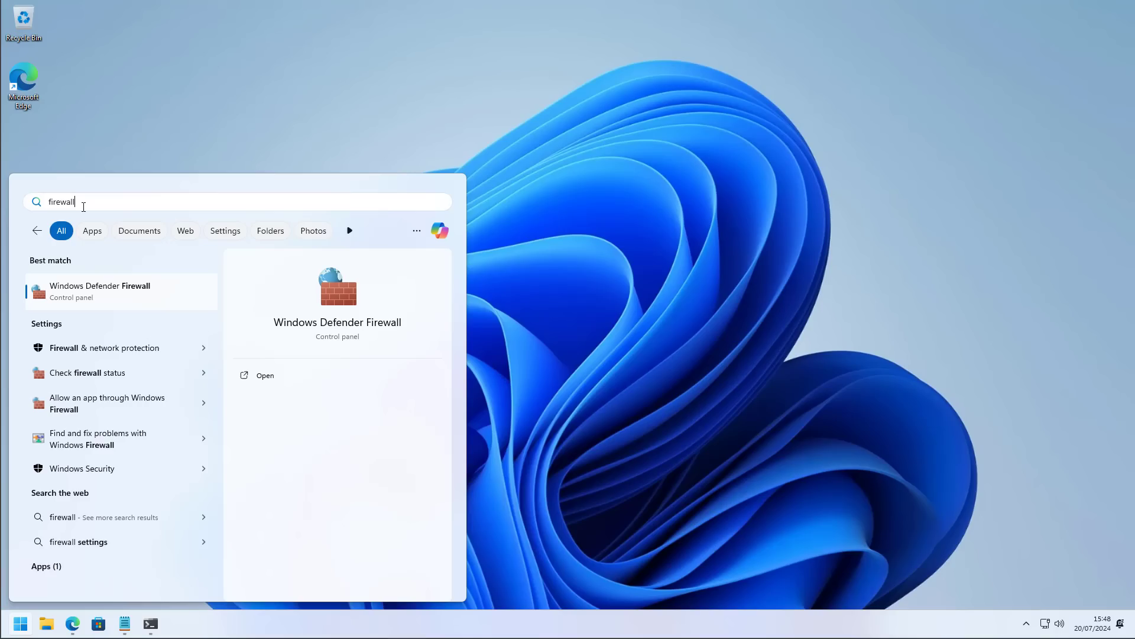
click(110, 292)
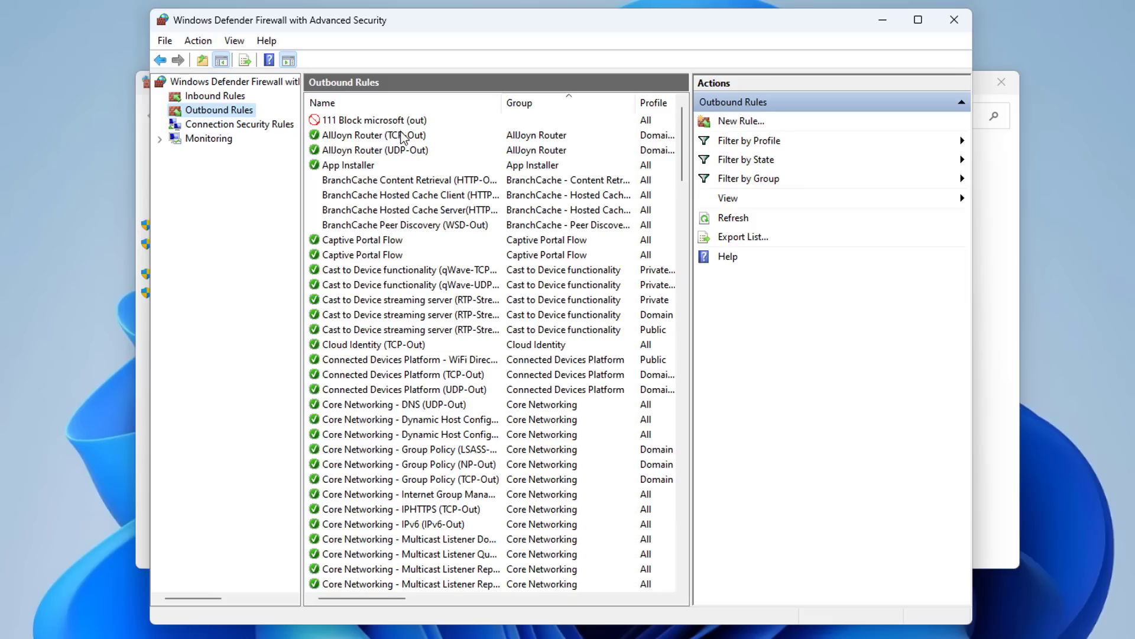
click(366, 120)
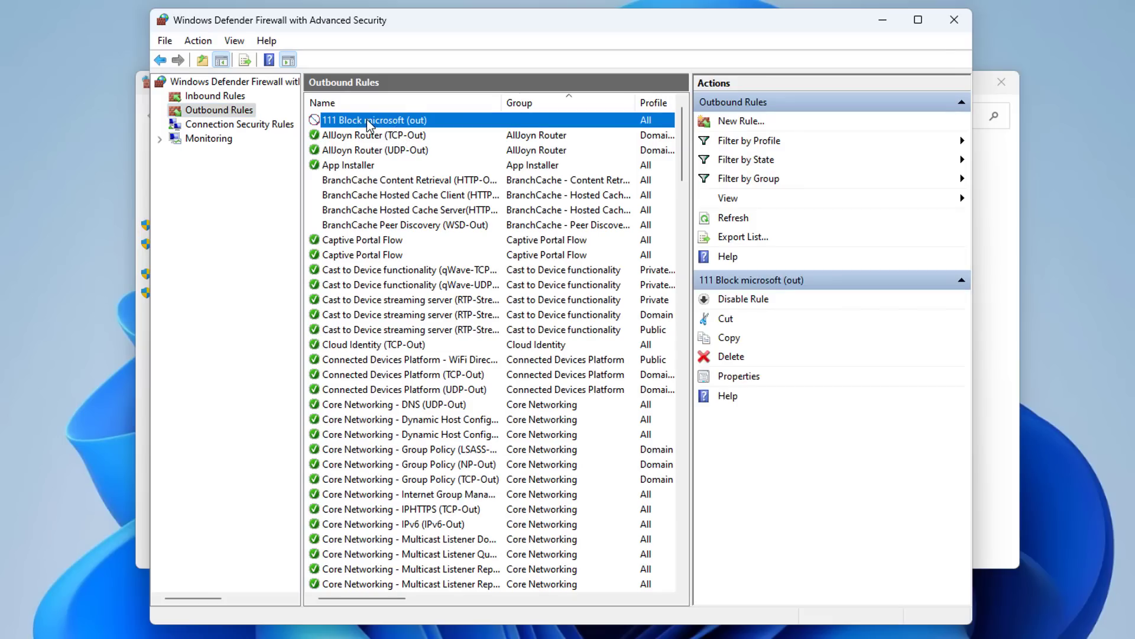
double_click(367, 120)
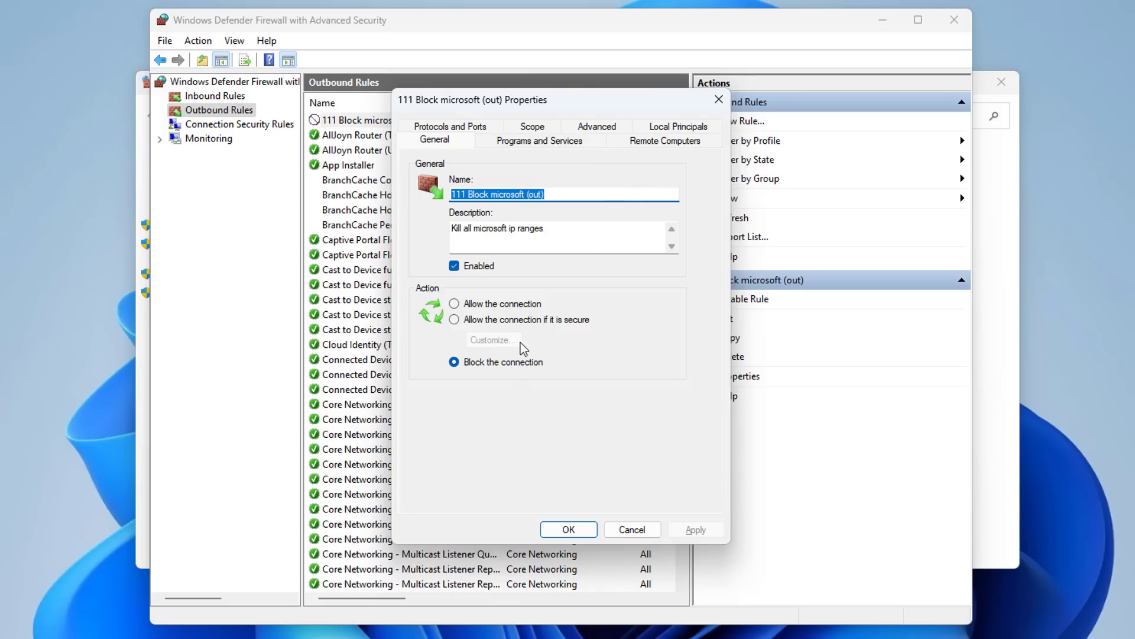
click(468, 128)
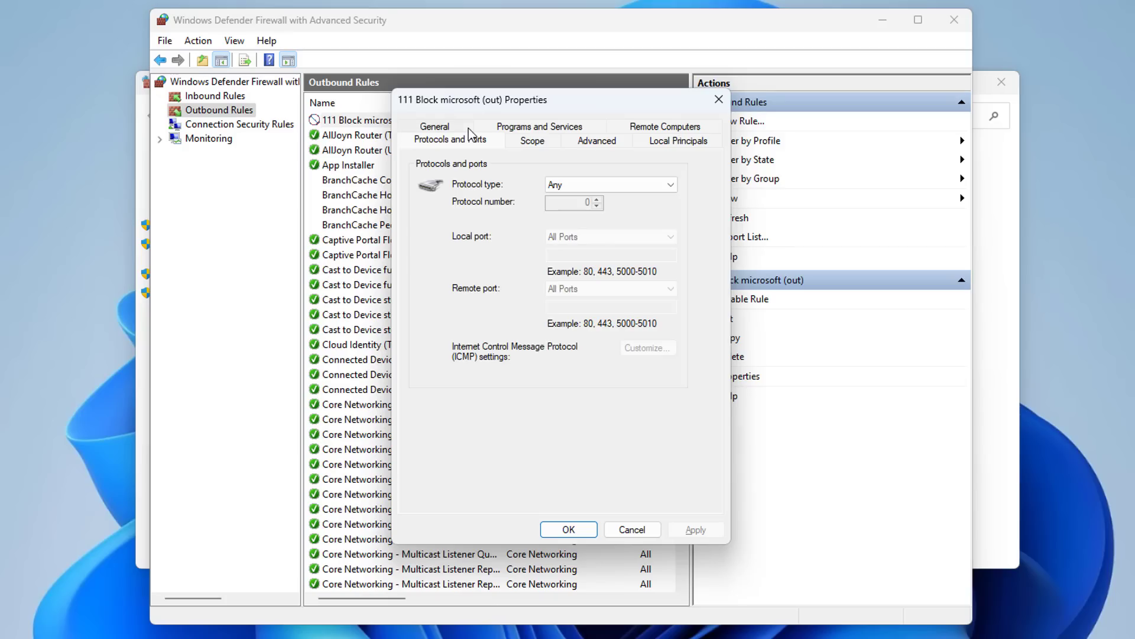
click(541, 128)
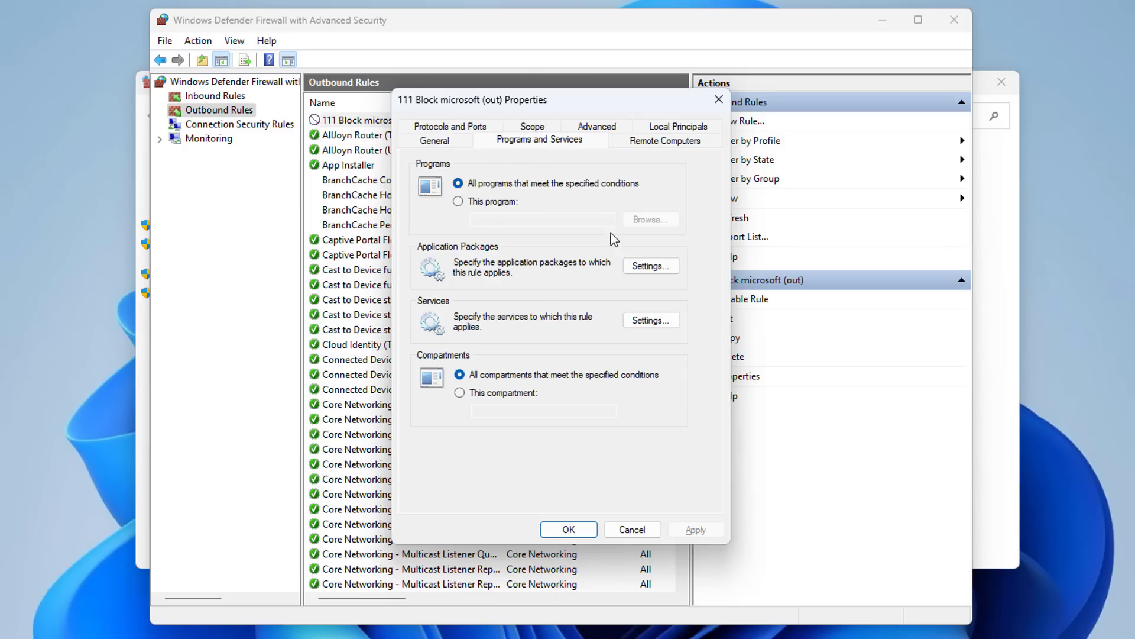
click(686, 130)
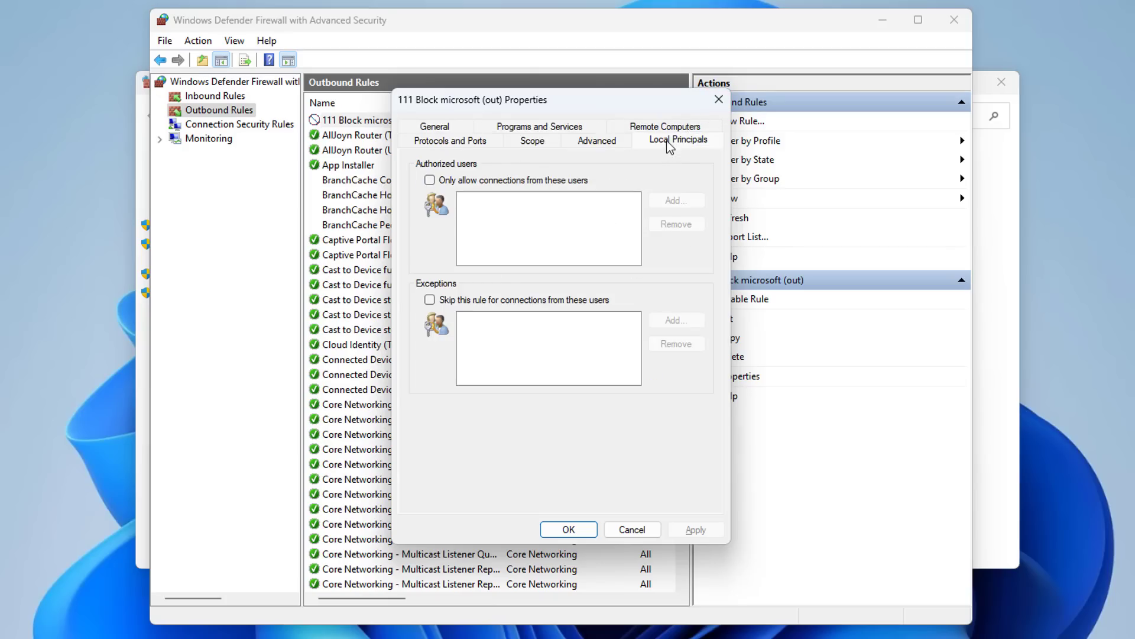
click(596, 139)
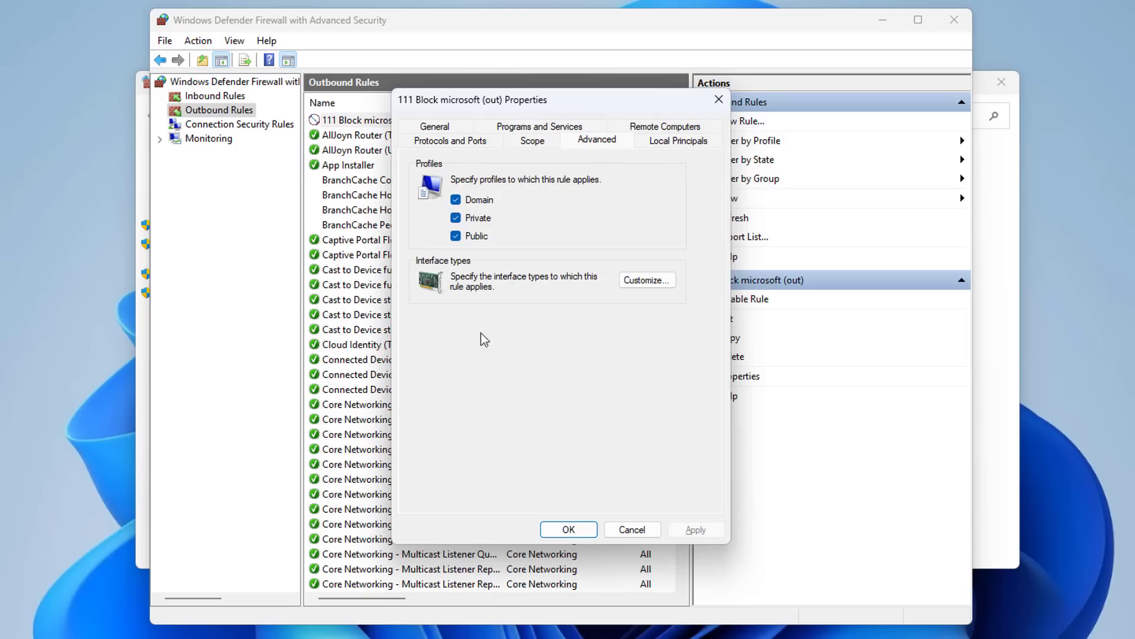
click(441, 127)
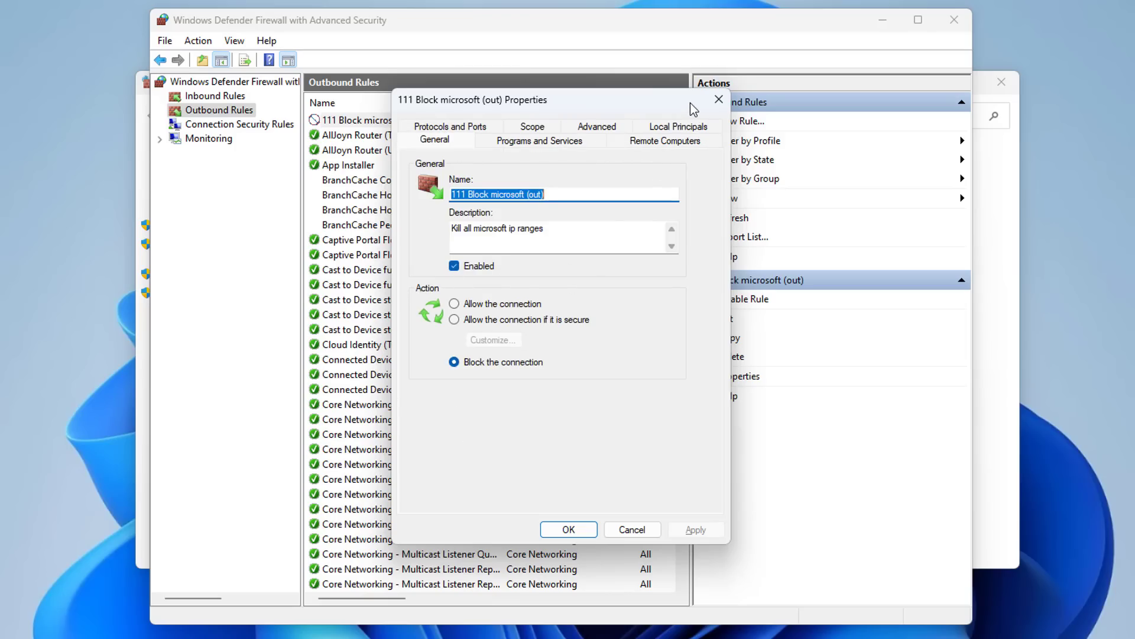
click(719, 101)
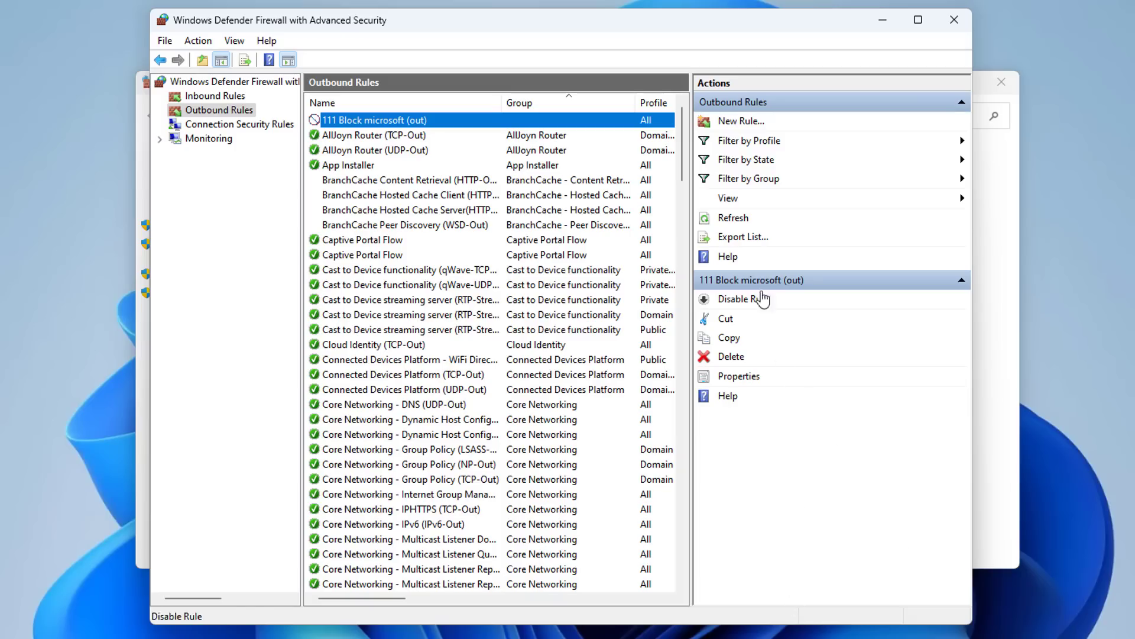
- Export the outbound rules list to the Desktop as a text file named ip
click(746, 236)
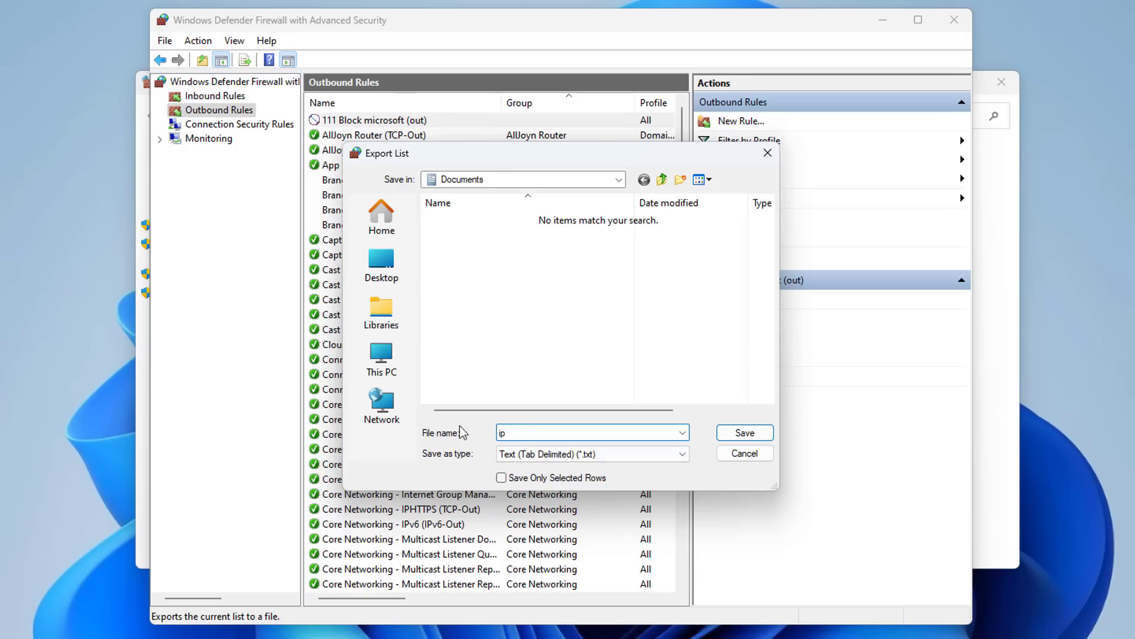
click(381, 266)
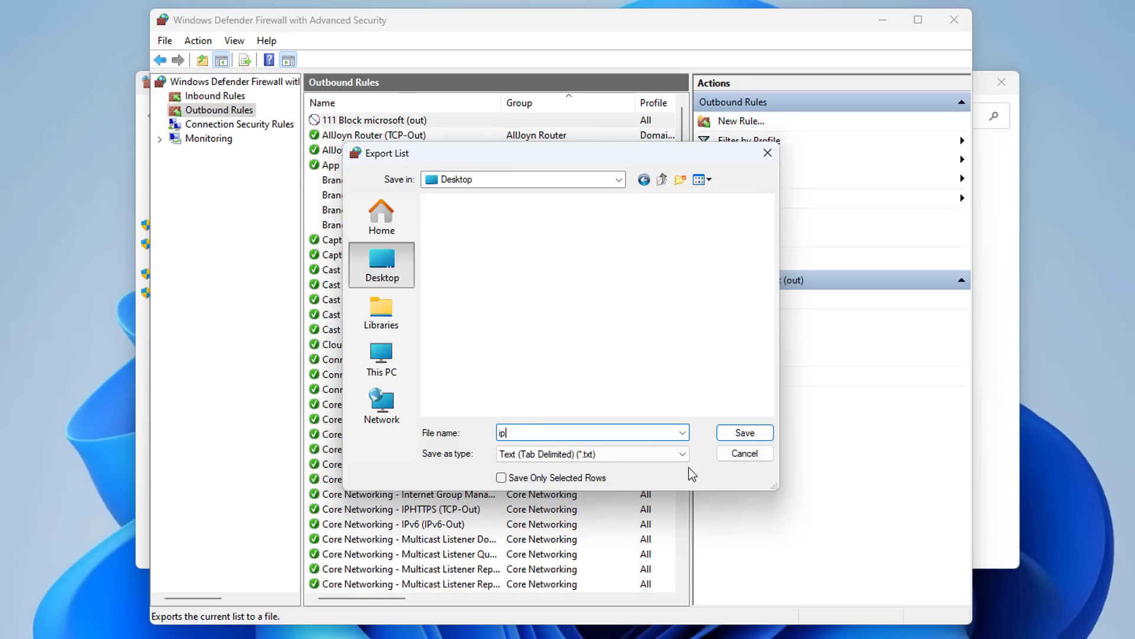
click(729, 434)
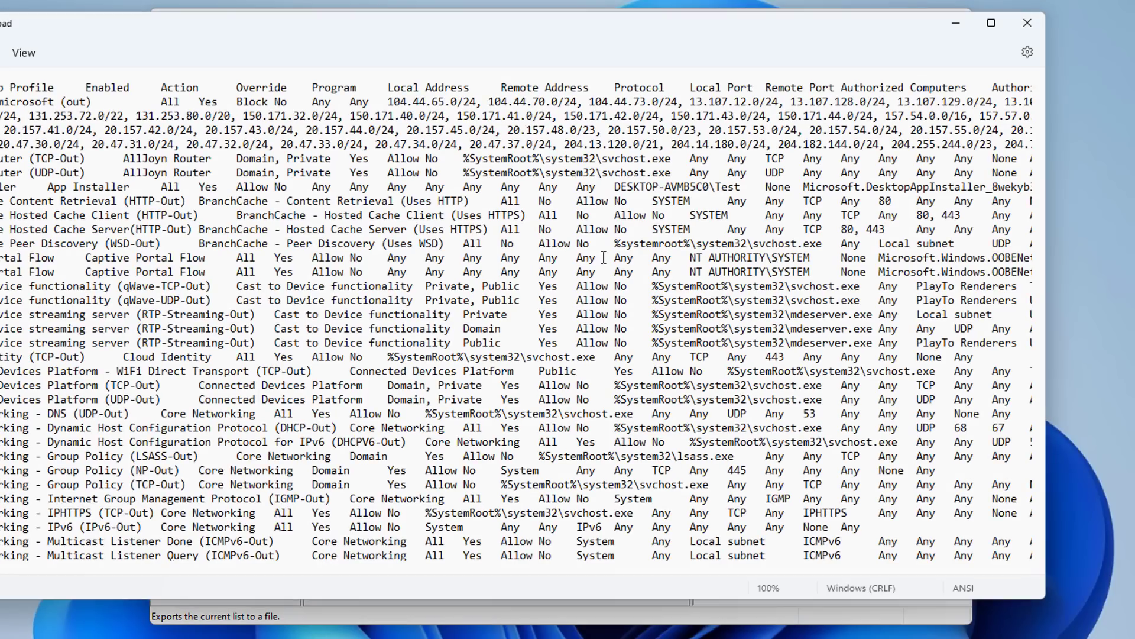
- Scroll through the exported ip rules file in Notepad, then close it
scroll(680, 232, down, 3)
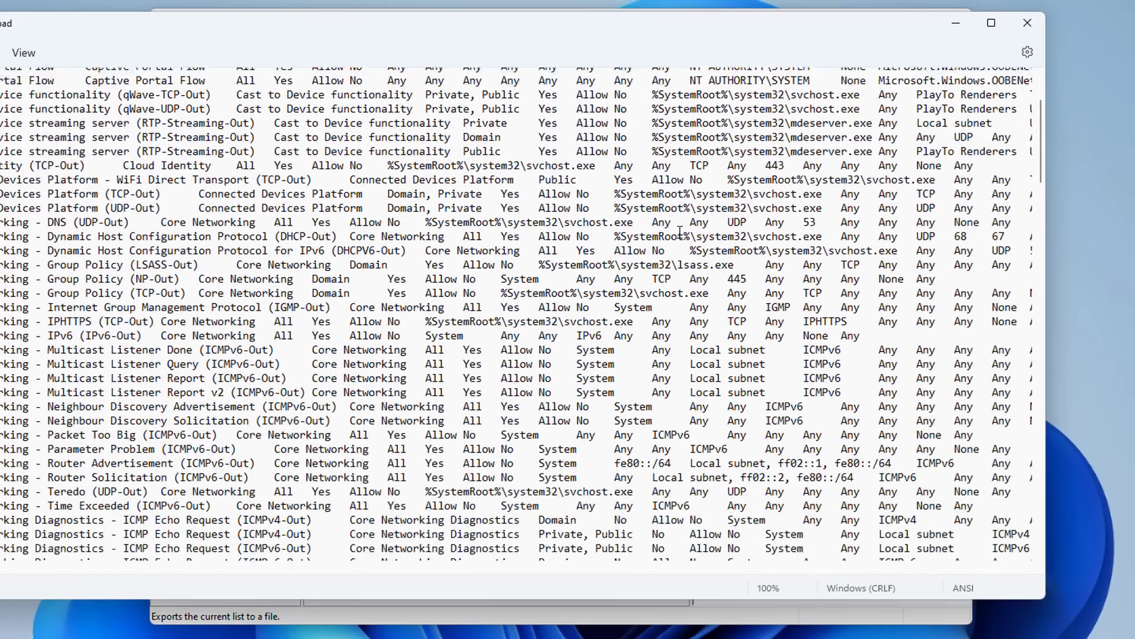
scroll(680, 232, down, 15)
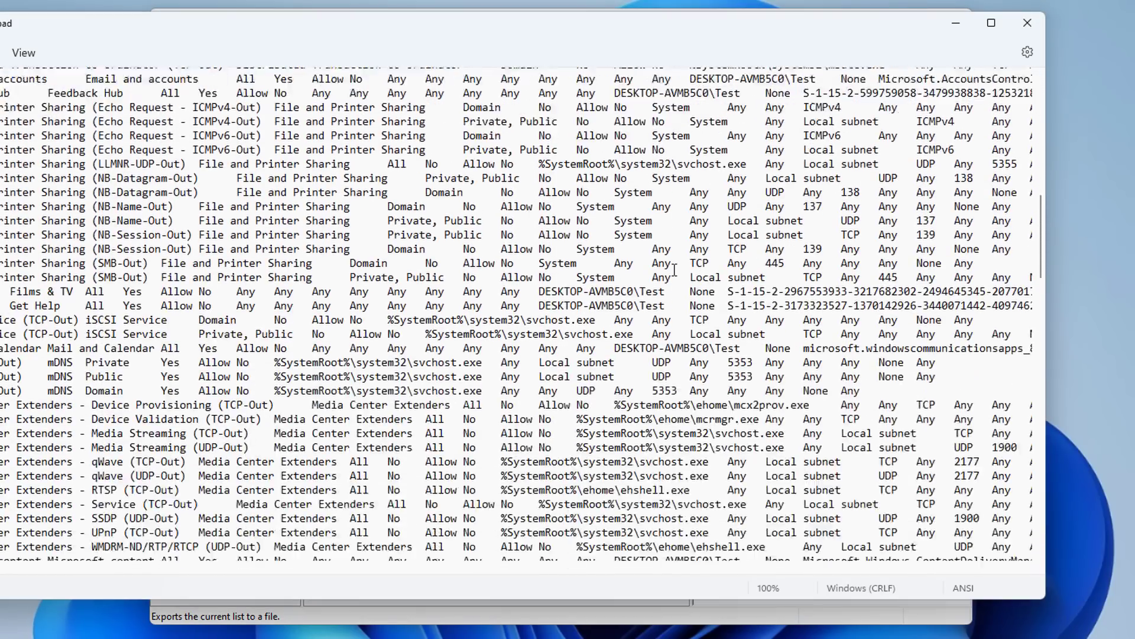
scroll(674, 269, down, 7)
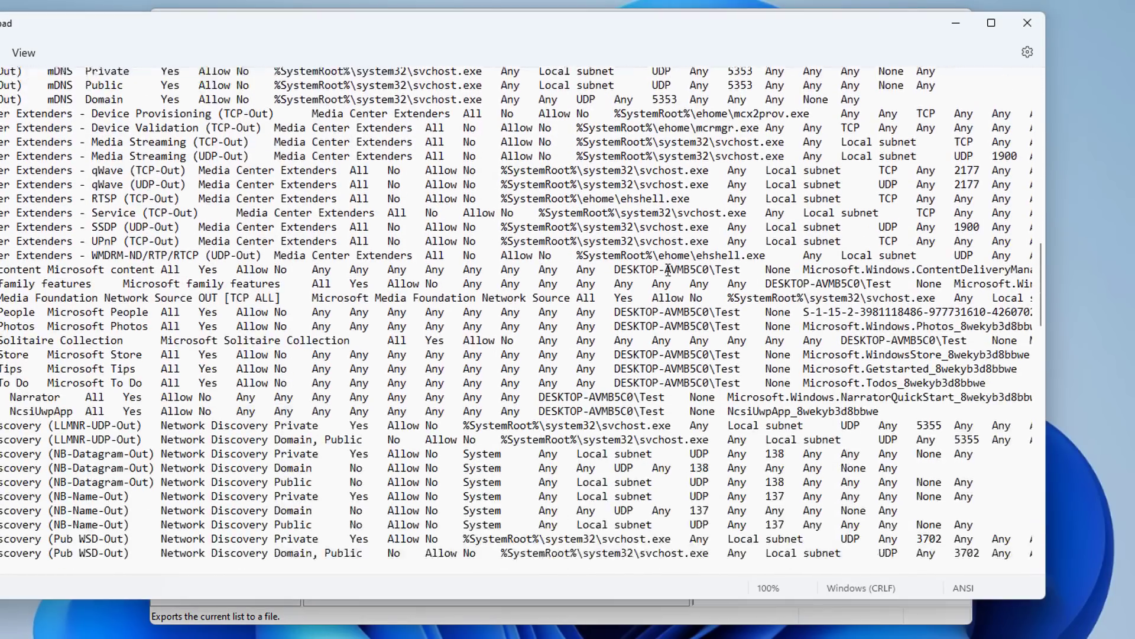
scroll(668, 270, down, 5)
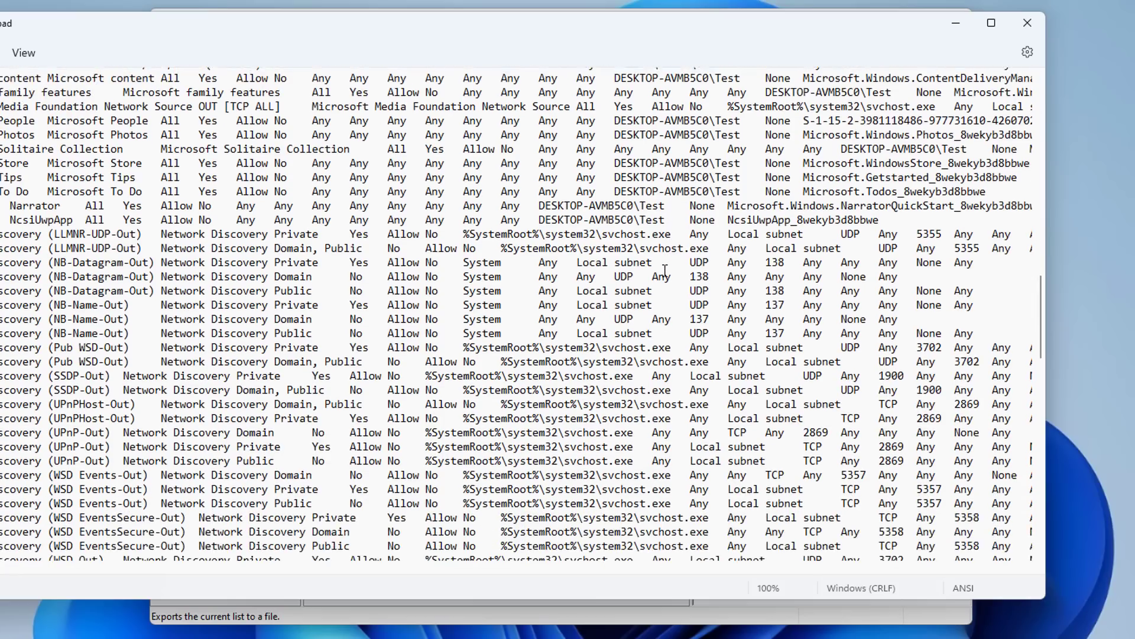
scroll(665, 270, down, 2)
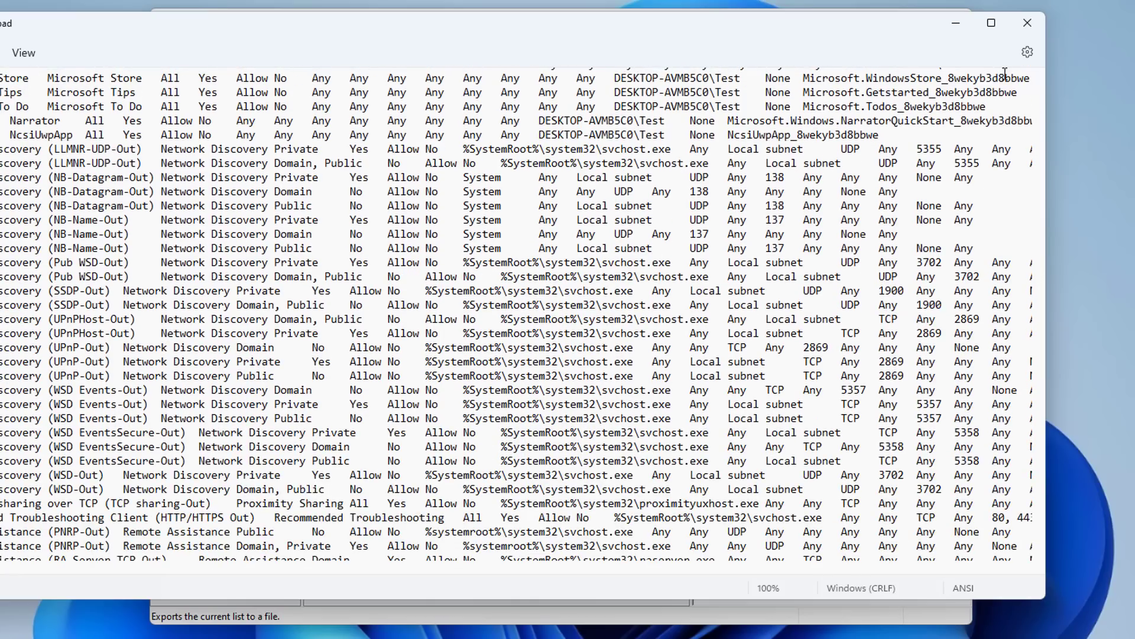
click(1027, 22)
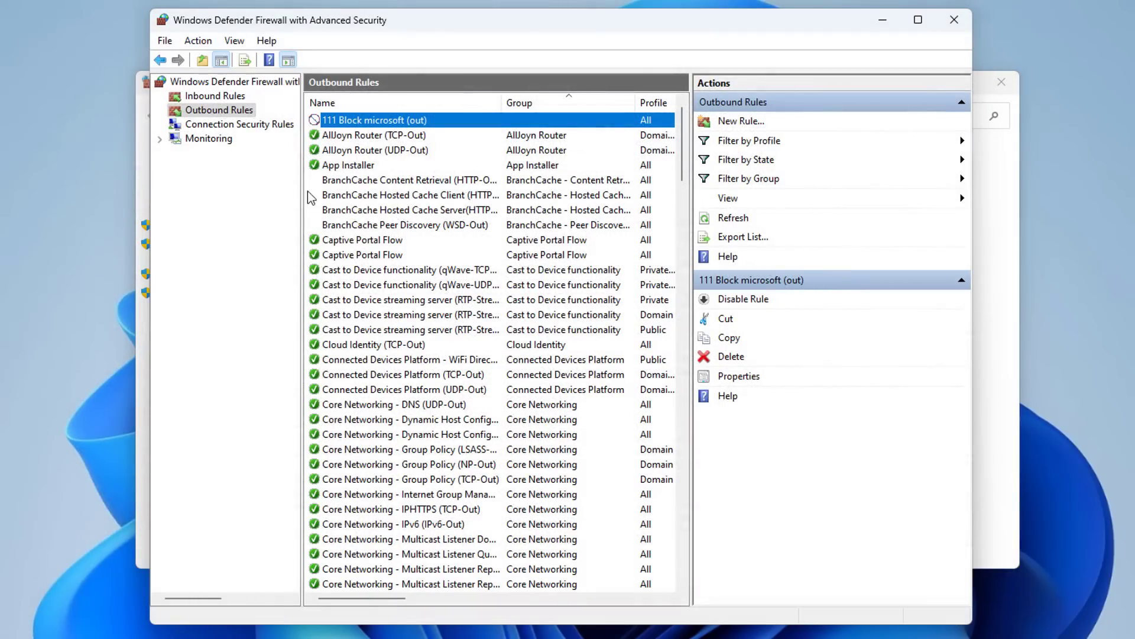
- Check that the inbound 111 Block microsoft (in) rule blocks connections, then close Properties, console and firewall window
click(224, 97)
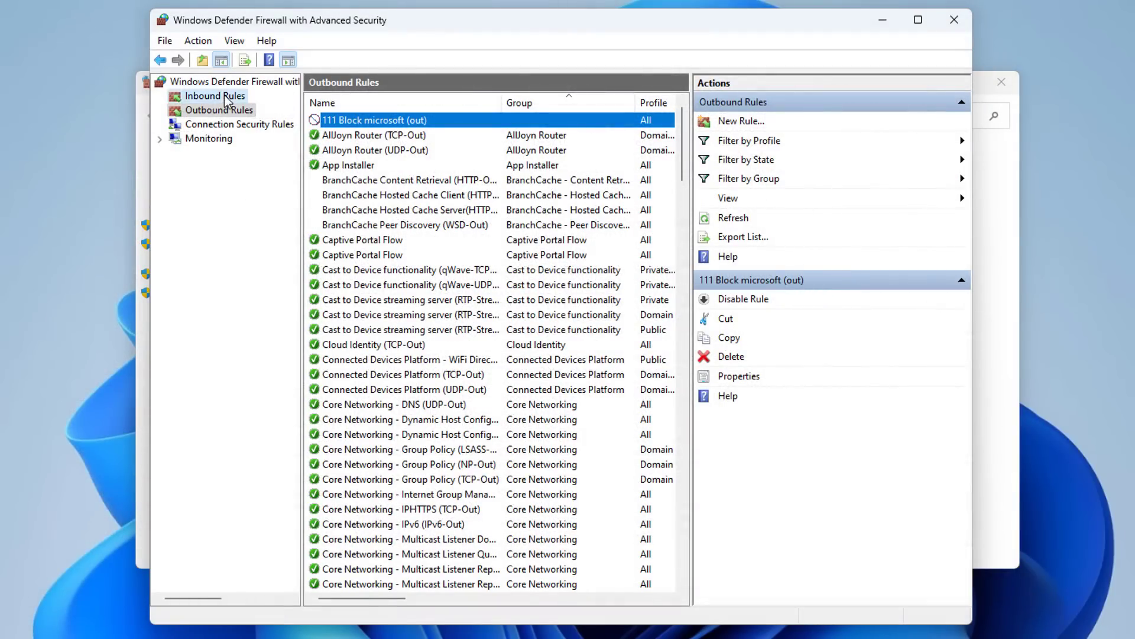
double_click(373, 121)
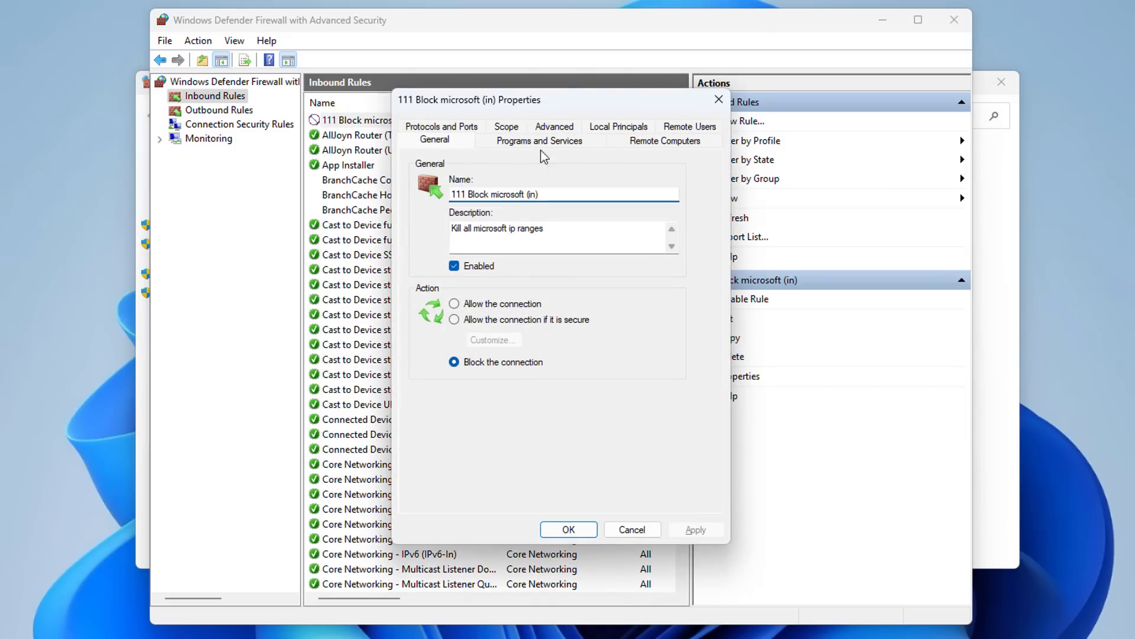
click(719, 100)
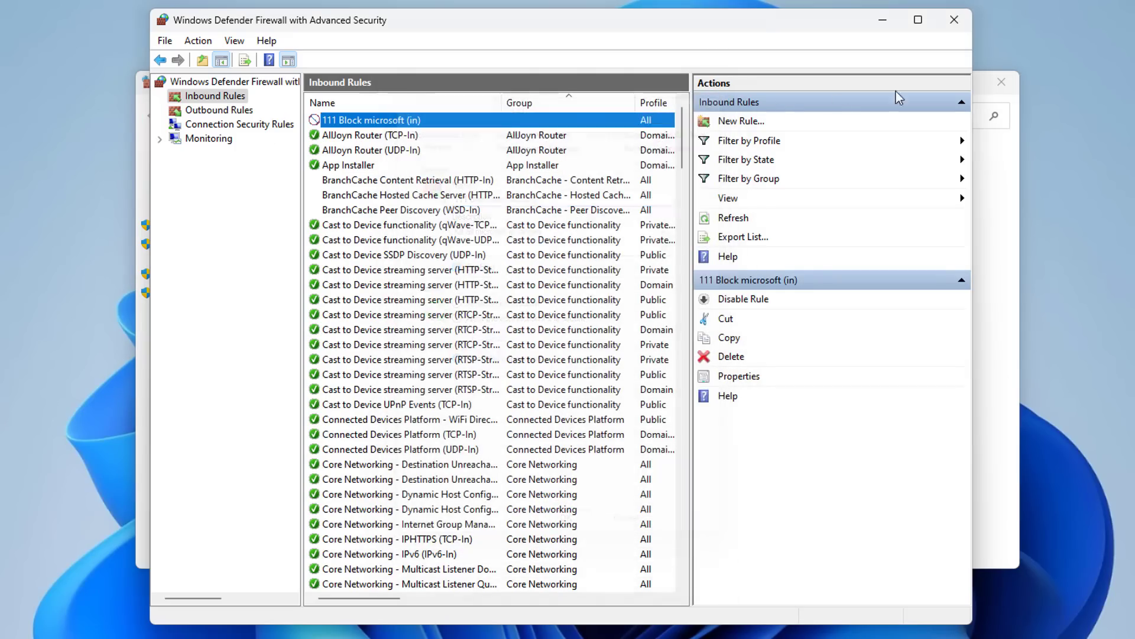
click(953, 20)
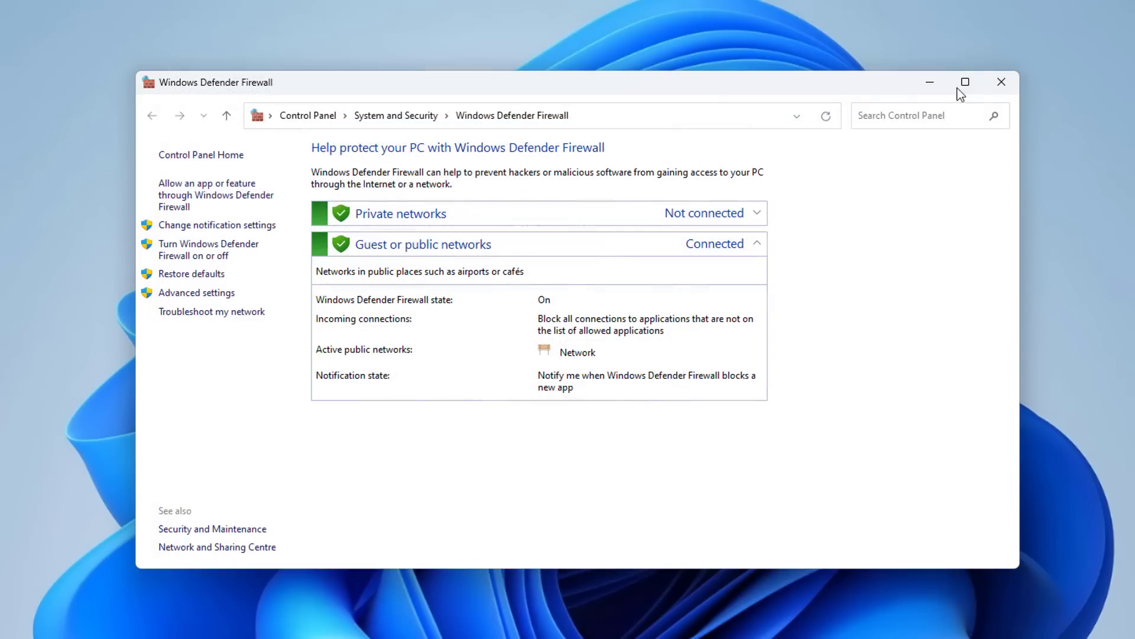
click(996, 85)
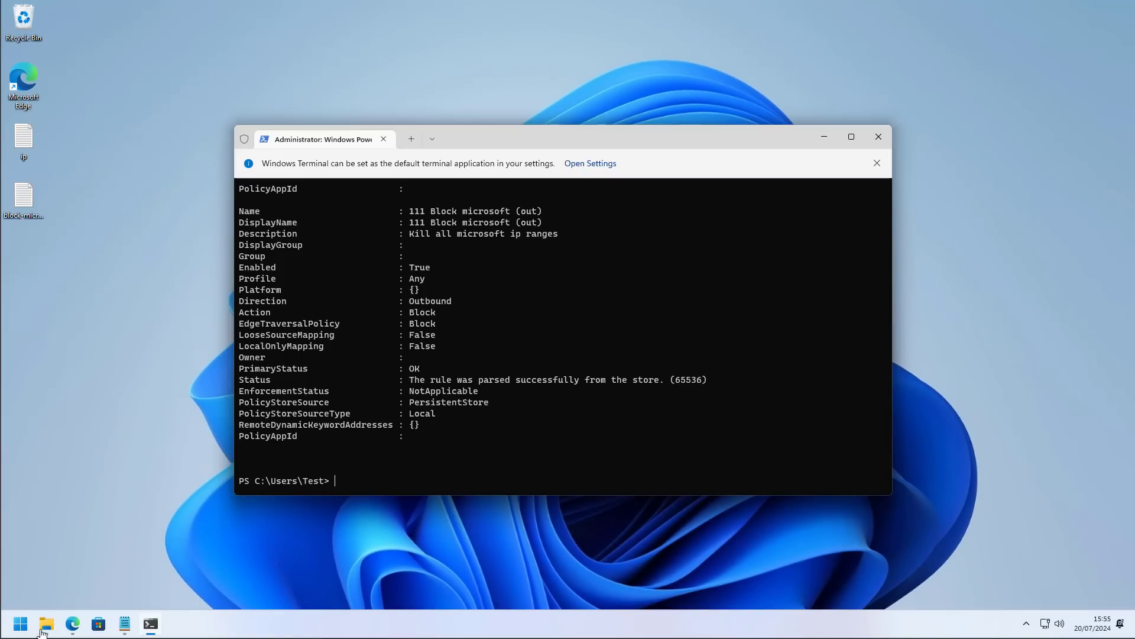
- Paste the block-microsoft-in-out-hosts script contents into PowerShell, confirming Paste anyway for the multi-line text
click(48, 627)
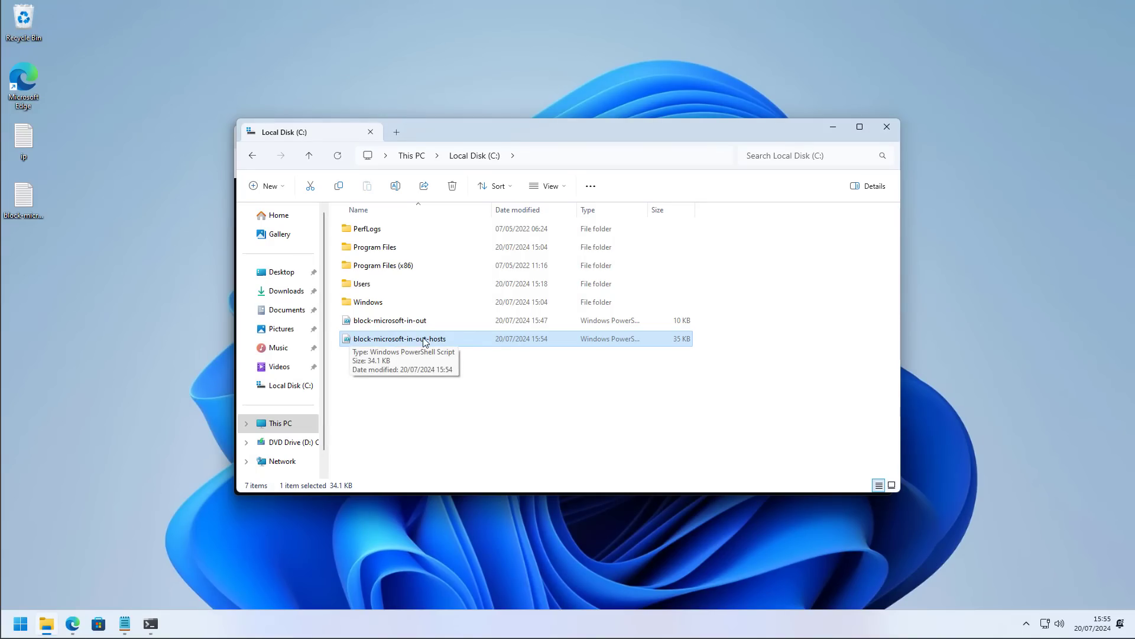
click(835, 129)
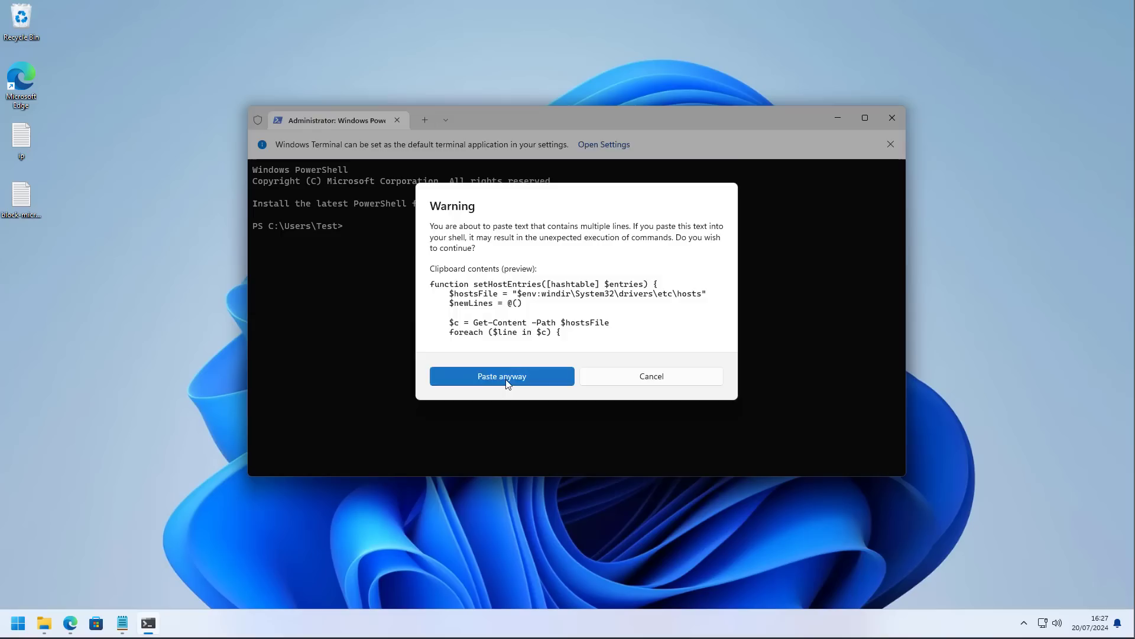
click(507, 379)
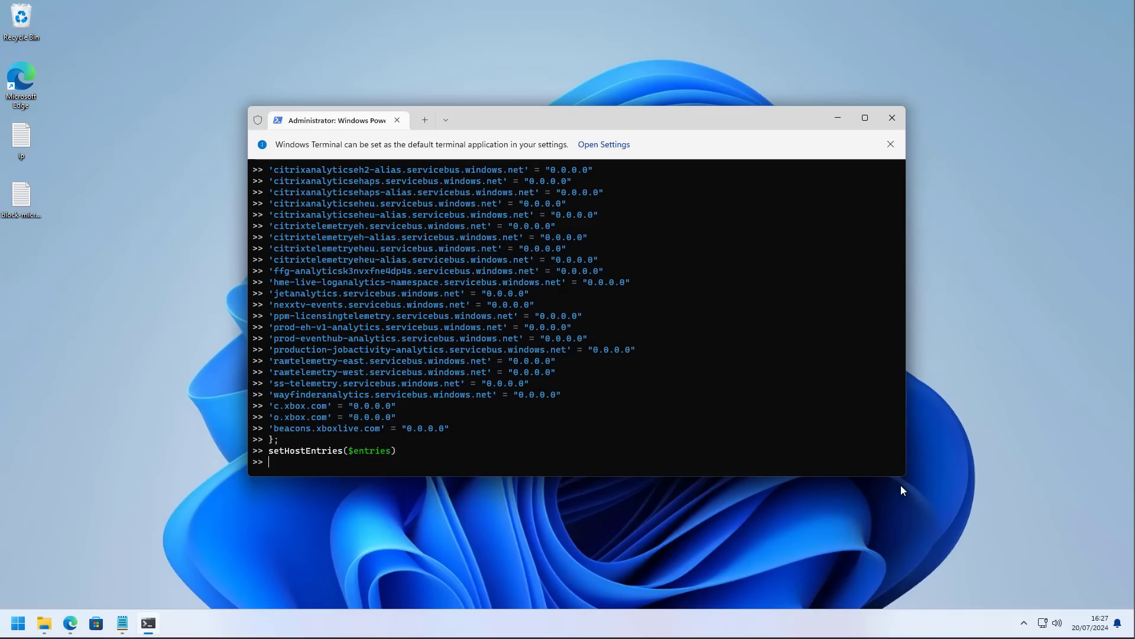
- Open the hosts file from the etc folder in Notepad, just once
click(839, 121)
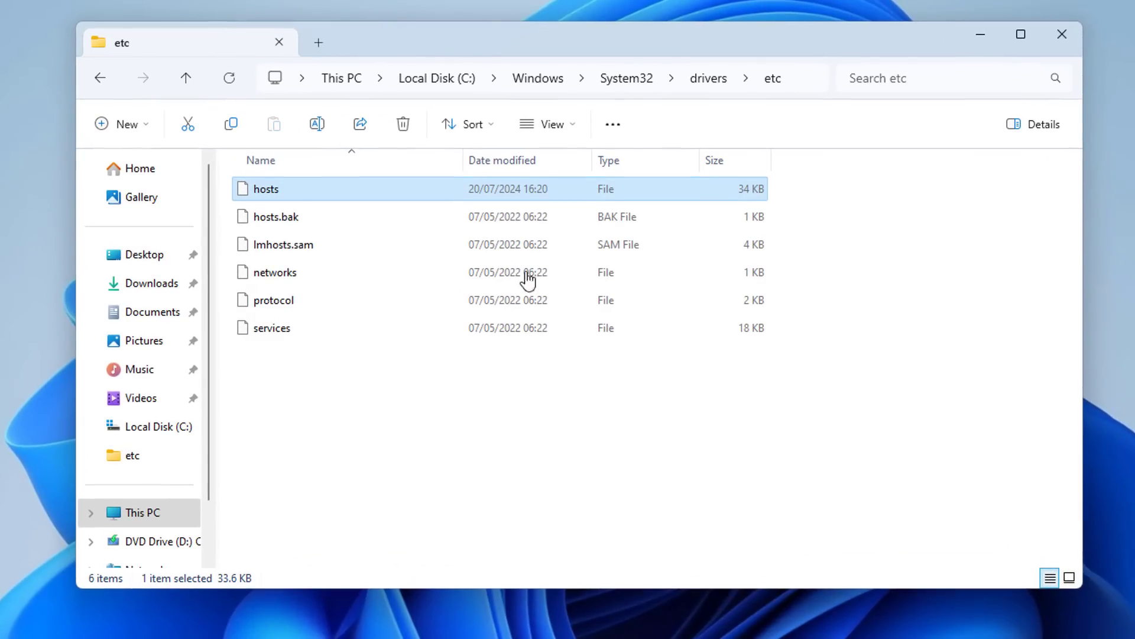
right_click(279, 175)
right_click(273, 192)
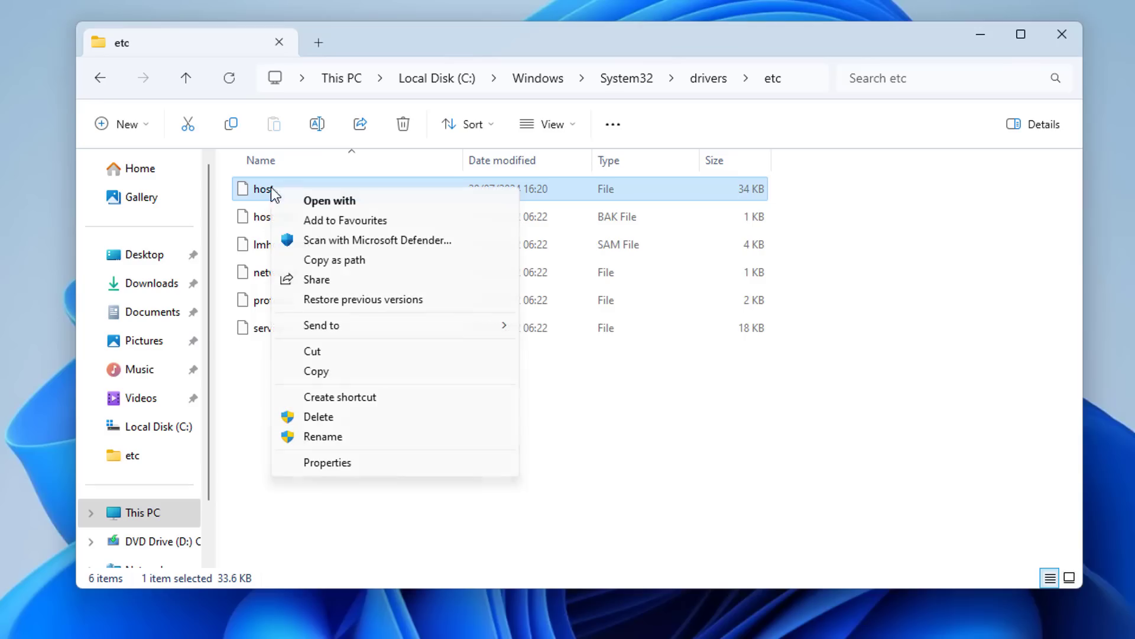
click(350, 204)
click(490, 313)
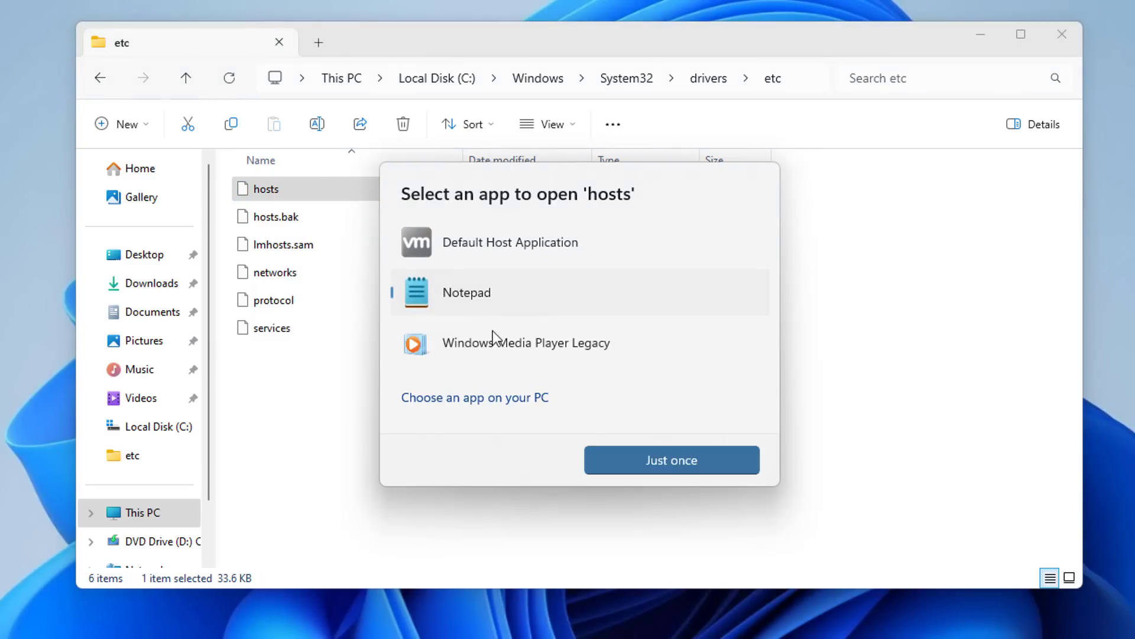
click(683, 468)
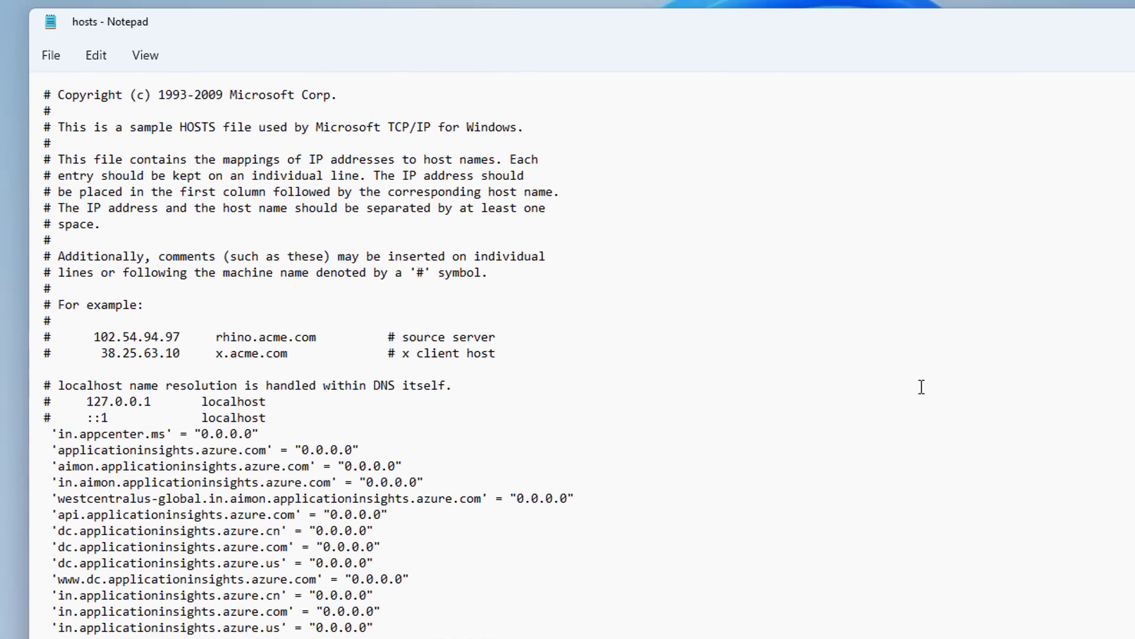
- Scroll through the 0.0.0.0 telemetry-domain entries in hosts, then close the etc folder window
scroll(938, 408, down, 8)
scroll(940, 410, down, 20)
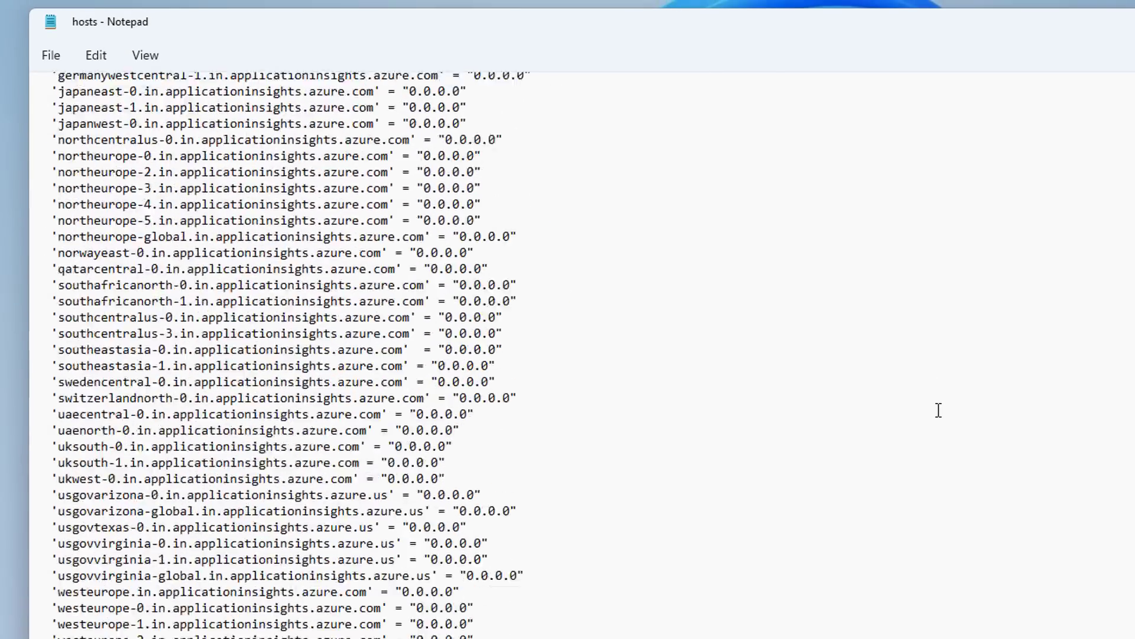
scroll(935, 410, down, 4)
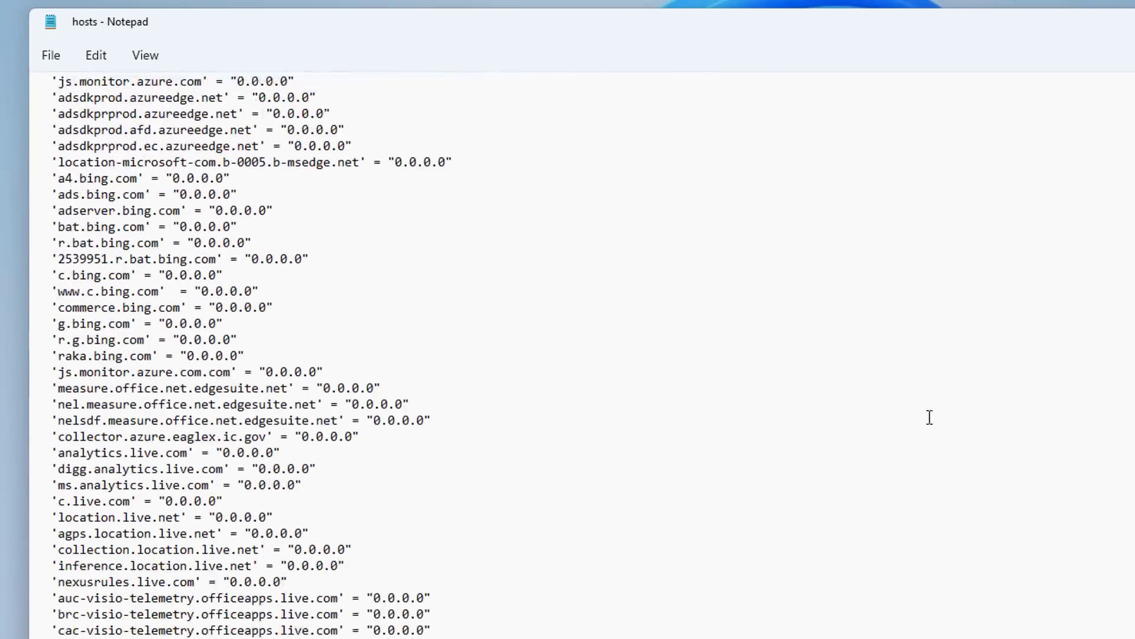
scroll(973, 464, down, 20)
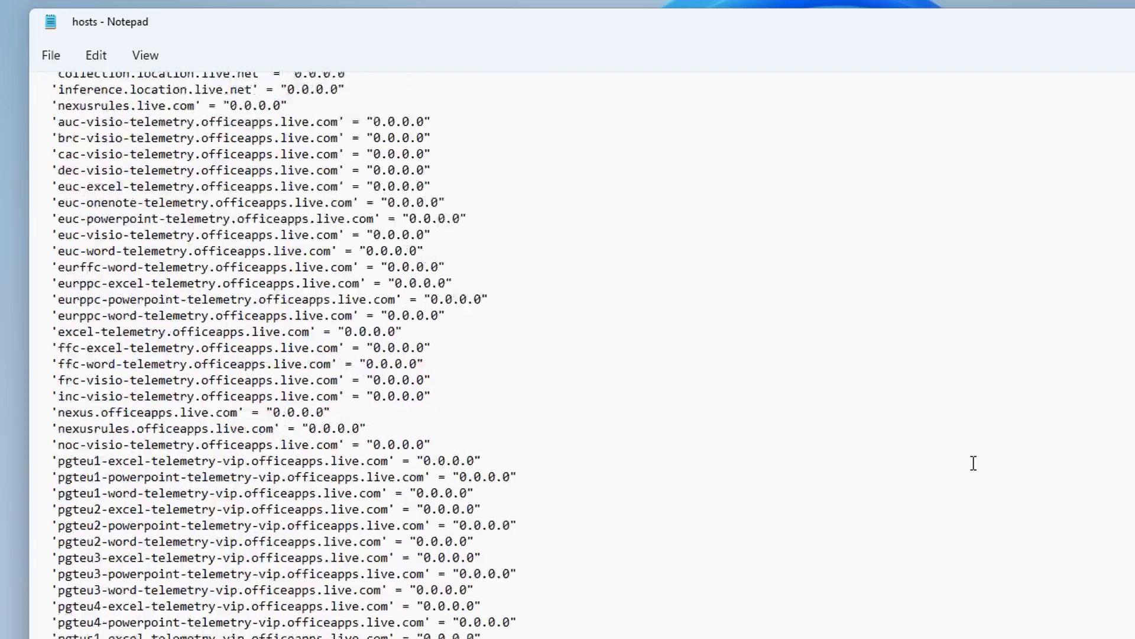
scroll(974, 467, down, 20)
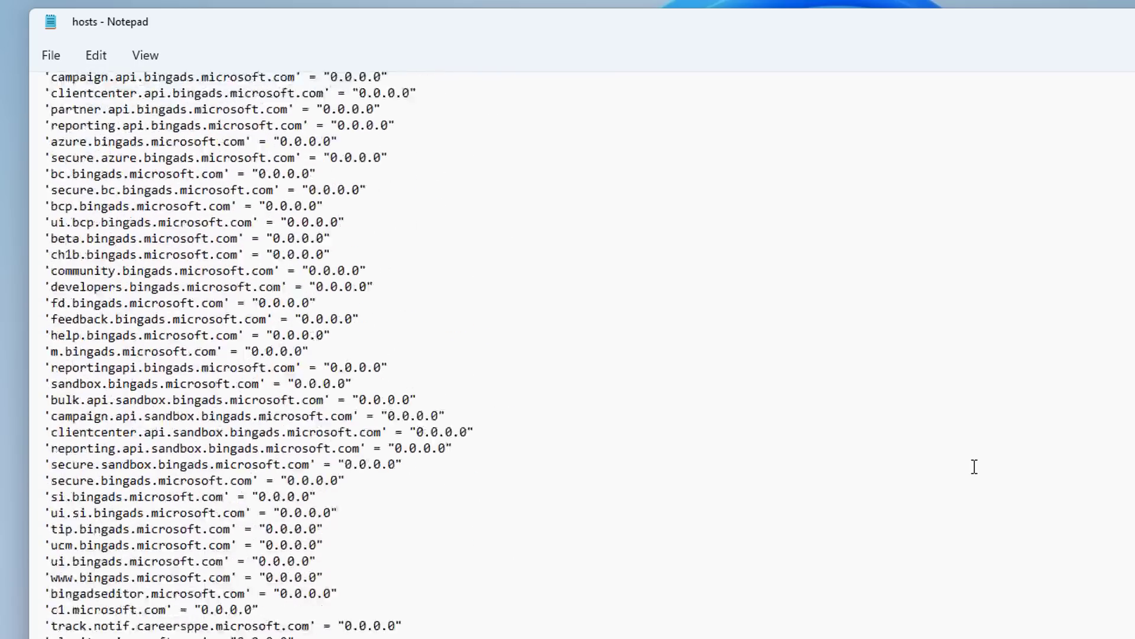
scroll(975, 467, down, 20)
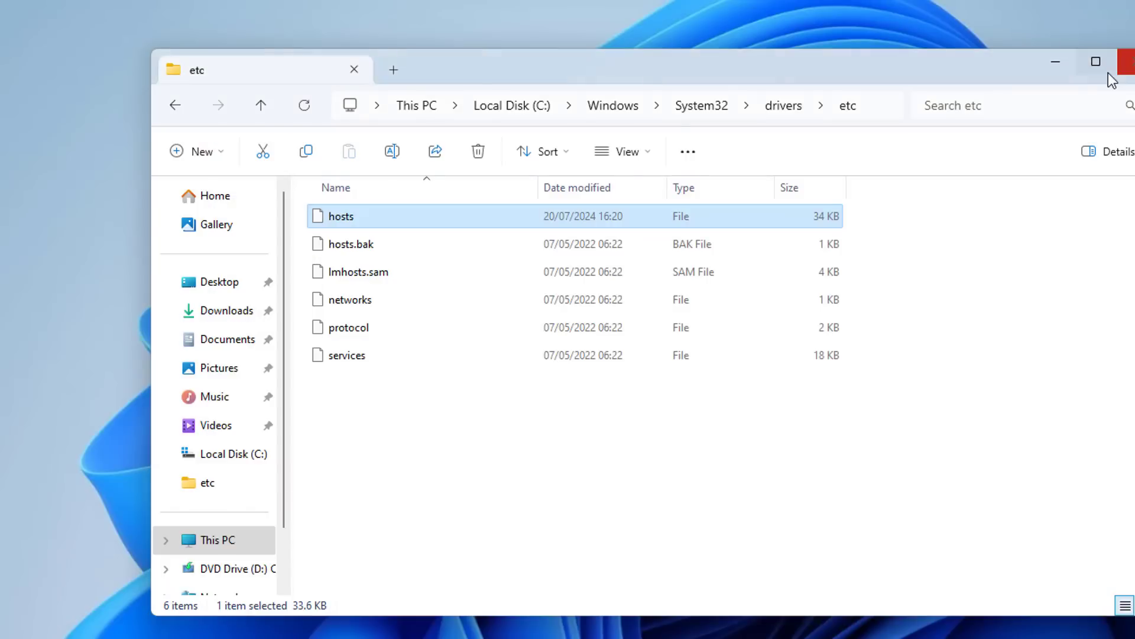
click(1107, 64)
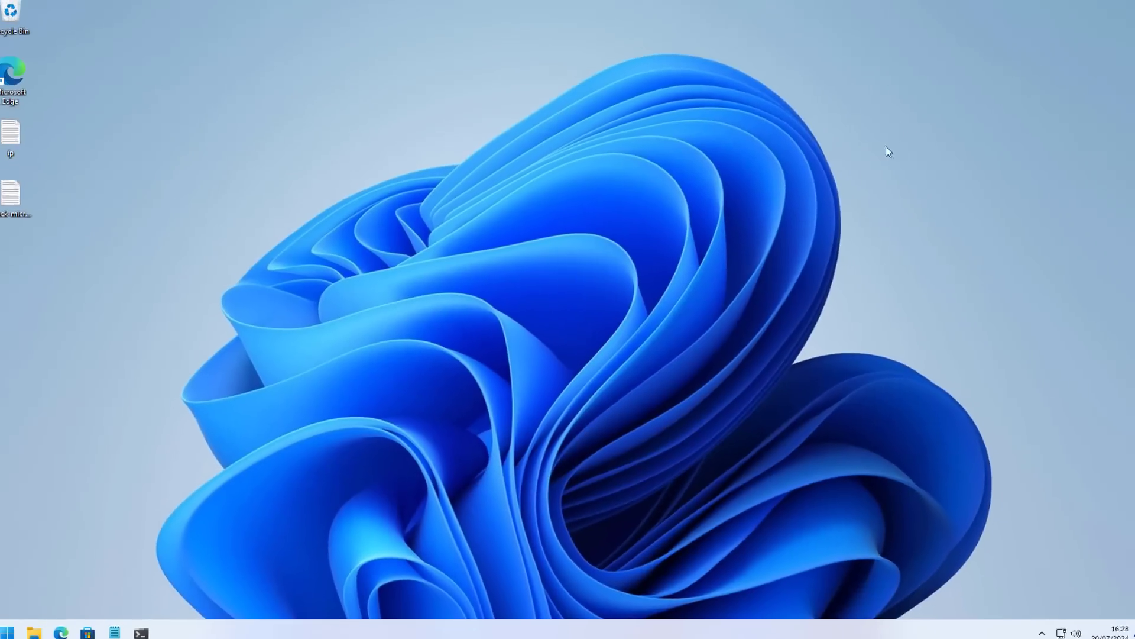